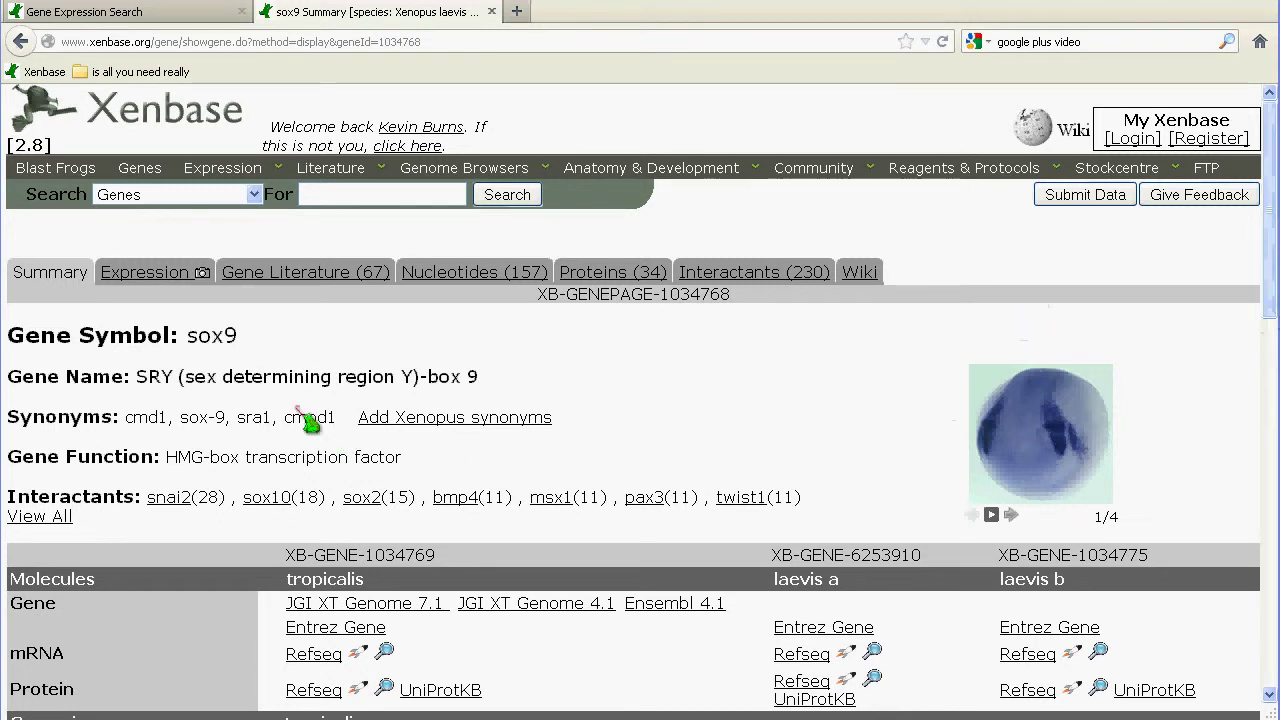
Step: Open the sox9 Gene Literature page listing its 67 associated papers
left_click_drag(201, 335, 228, 340)
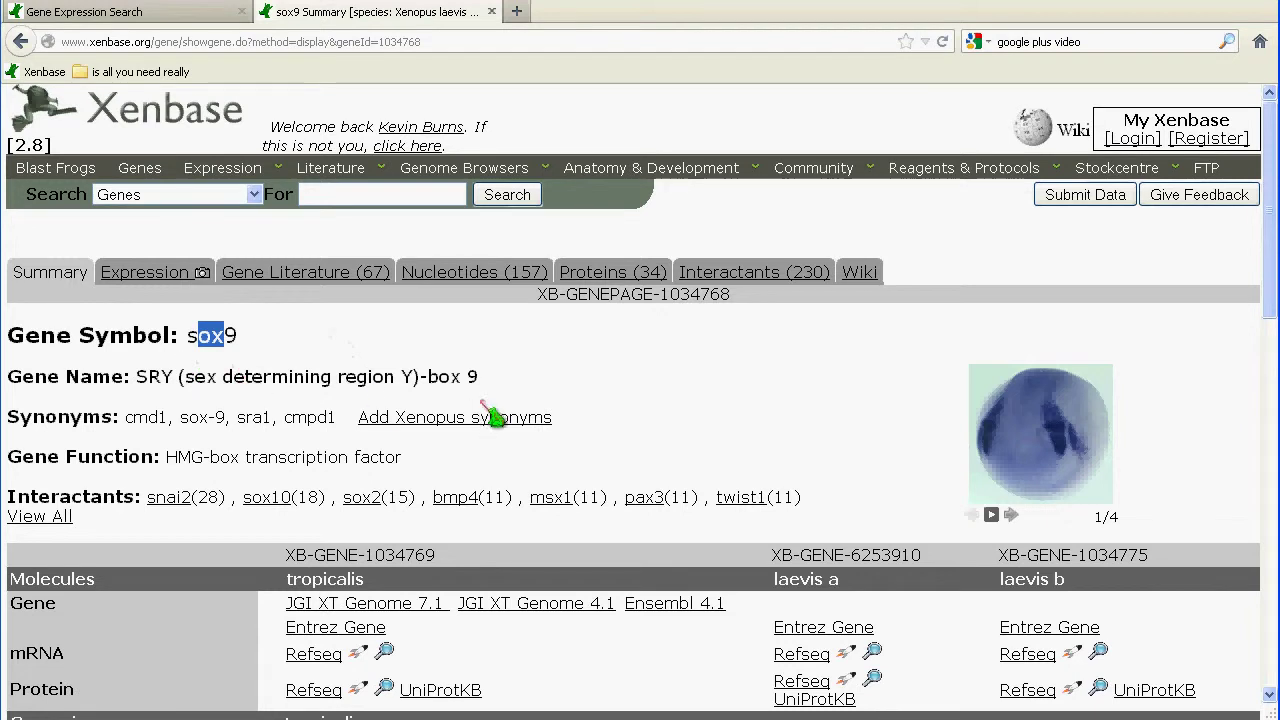
left_click(358, 278)
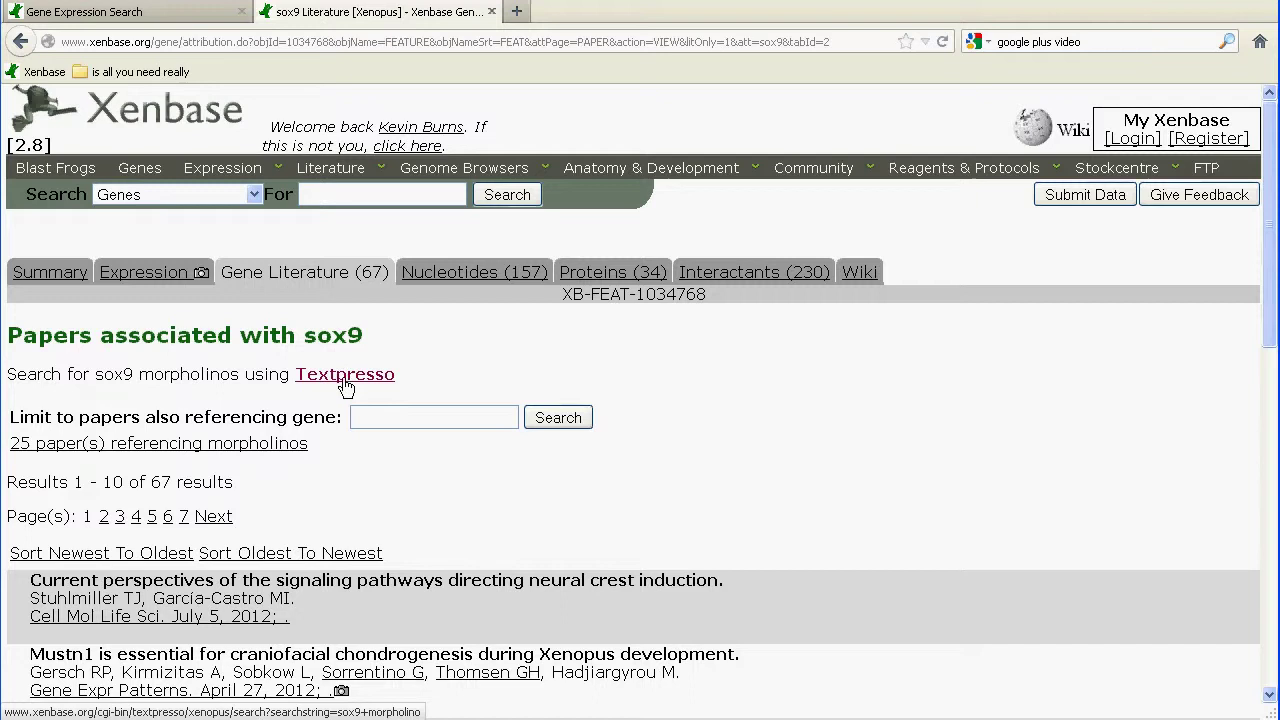
Step: Start a Textpresso search for 'sox9 morpholino' and scroll down to the advanced search options
left_click(345, 377)
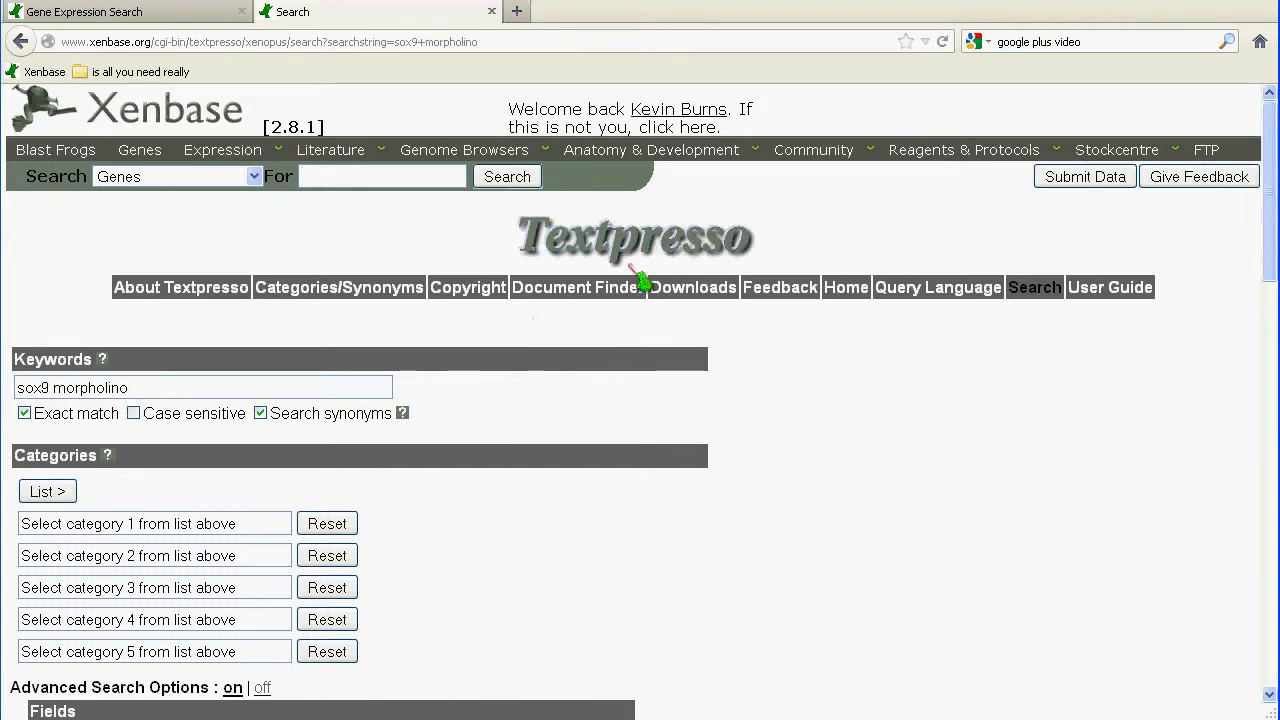
left_click(303, 177)
left_click(382, 152)
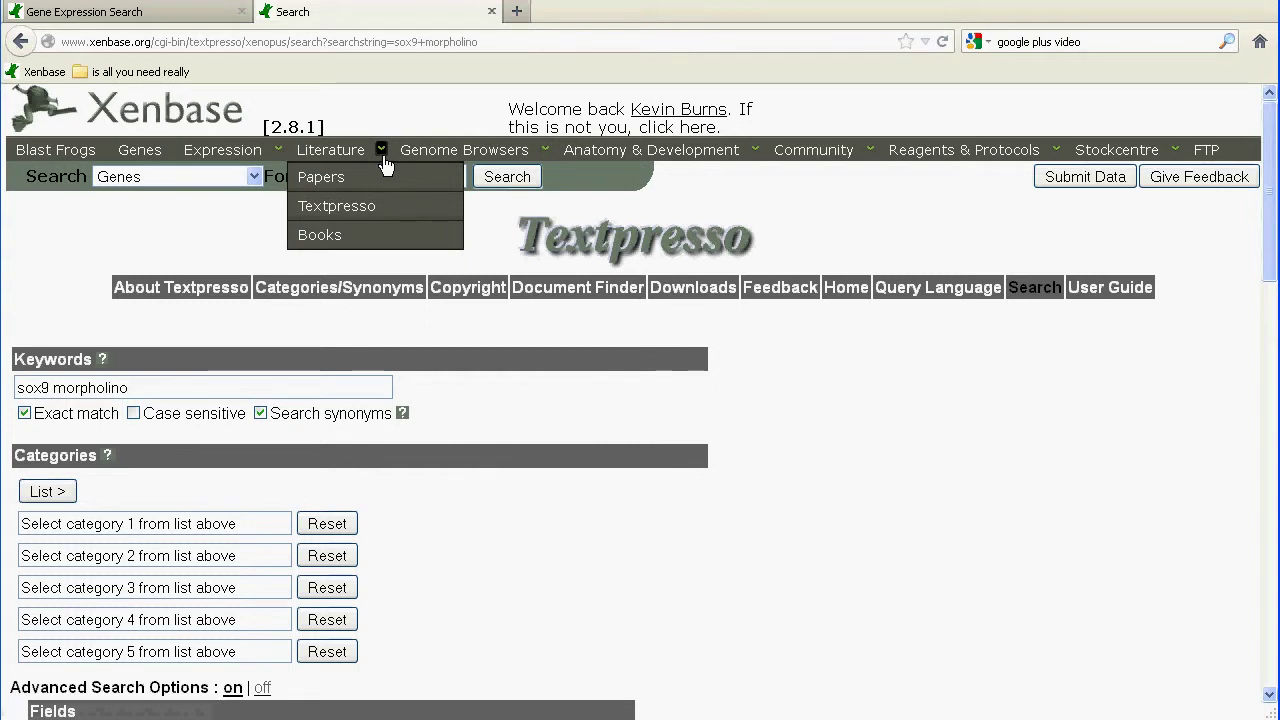
left_click(371, 213)
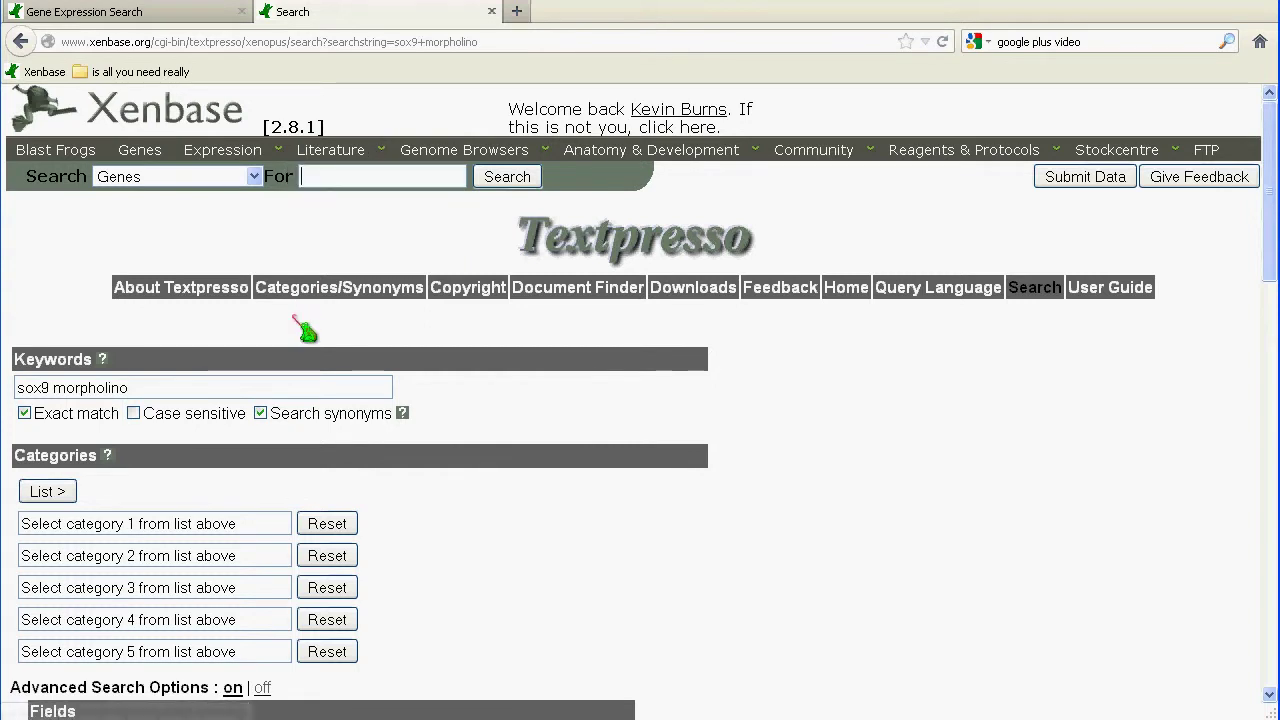
scroll(65, 323, "down", 5)
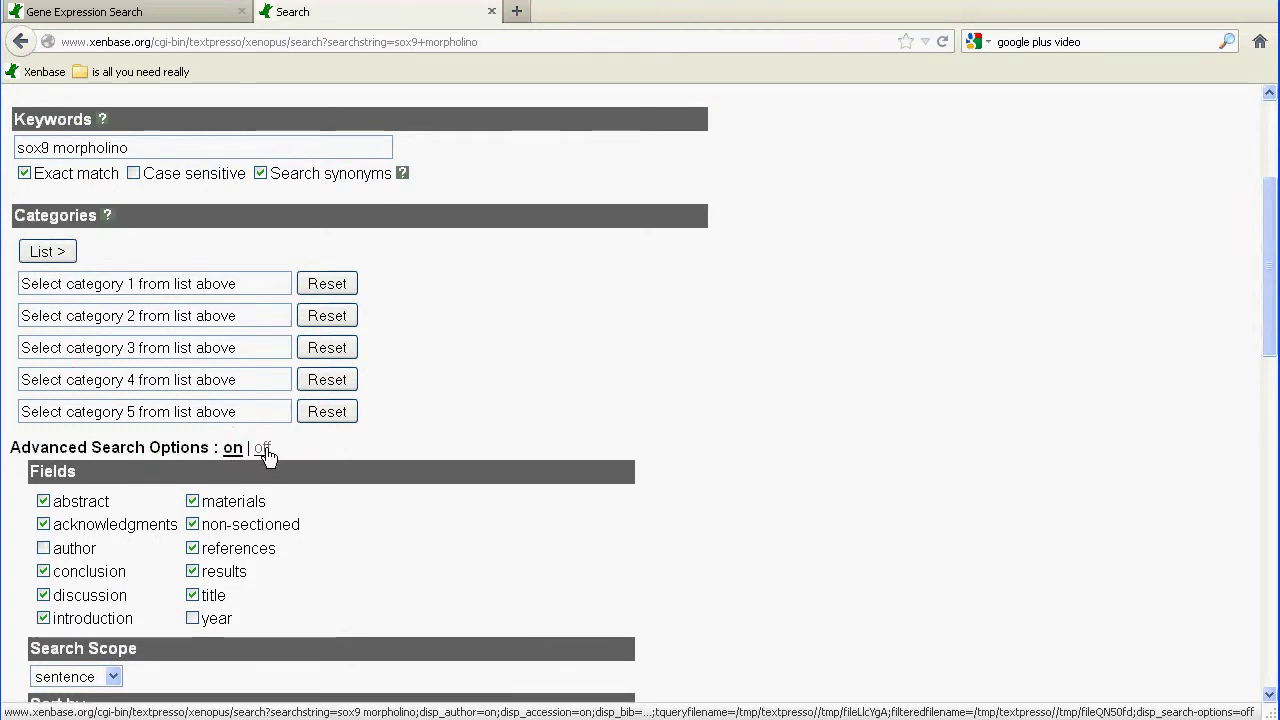
scroll(429, 434, "down", 2)
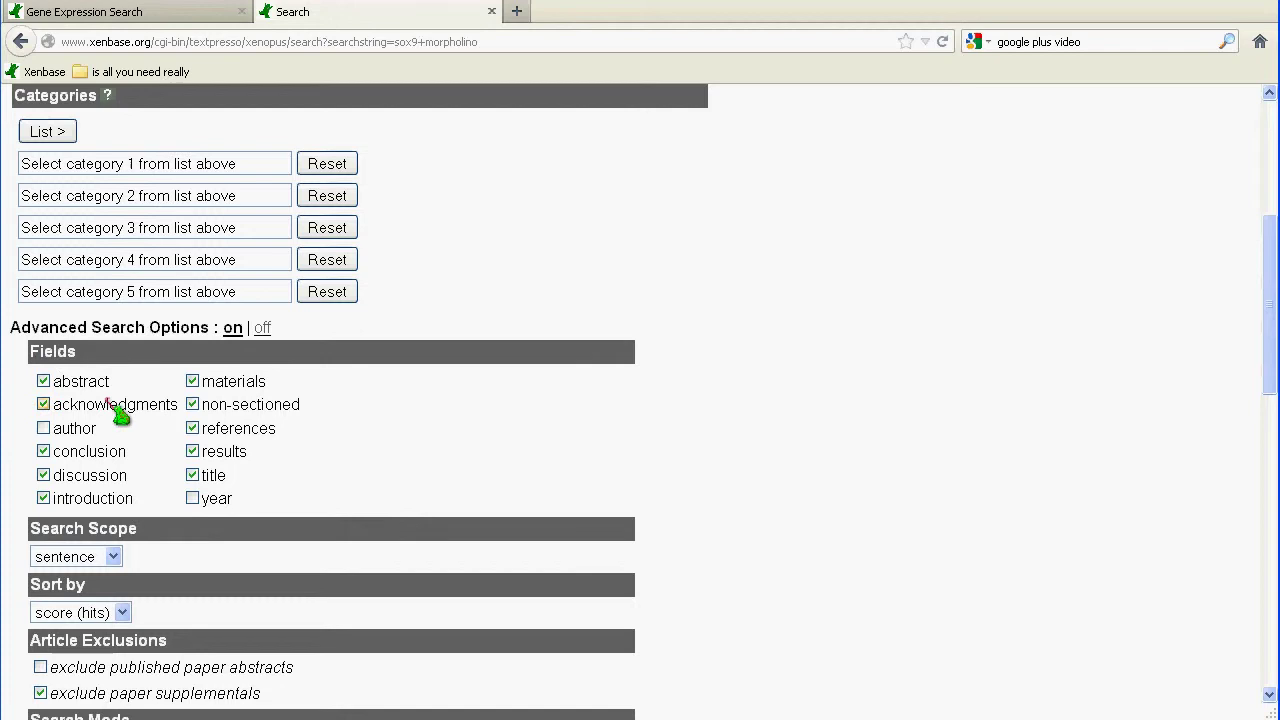
Step: Untick every Fields checkbox except materials
left_click(43, 404)
left_click(43, 451)
left_click(43, 475)
left_click(43, 498)
left_click(194, 381)
left_click(194, 404)
left_click(194, 428)
left_click(193, 451)
left_click(193, 475)
scroll(405, 330, "up", 2)
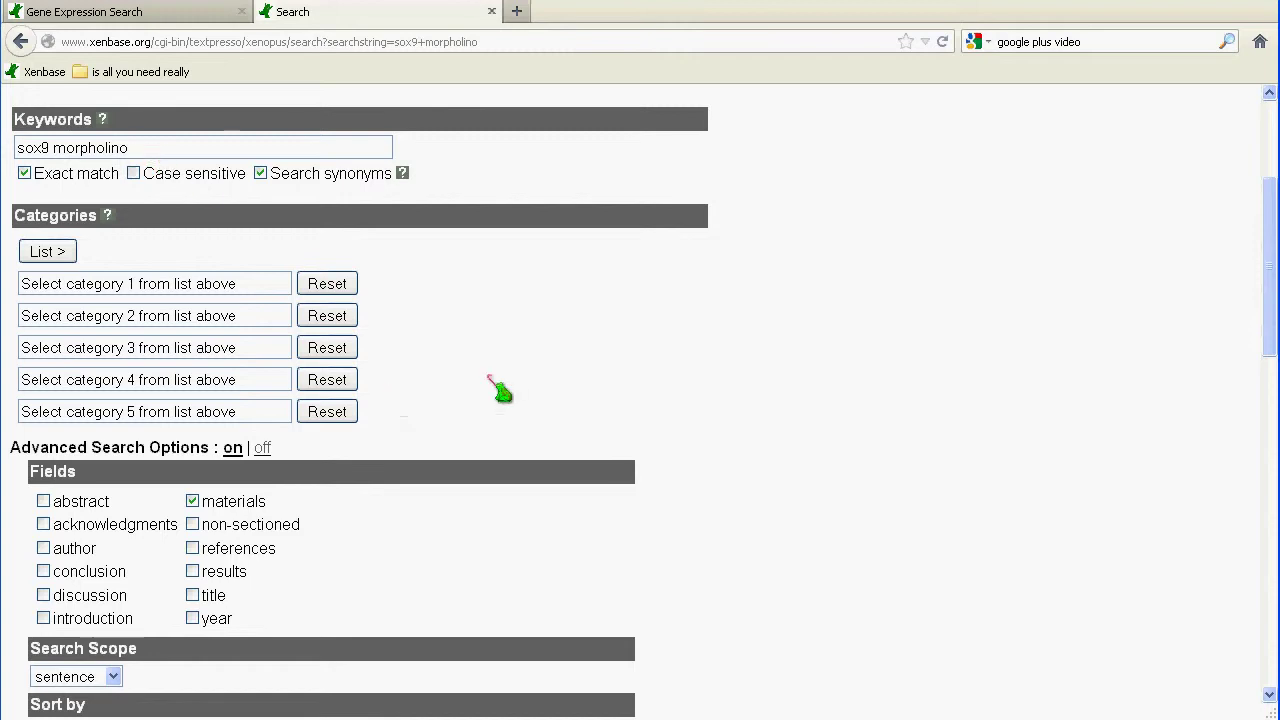
scroll(350, 385, "down", 3)
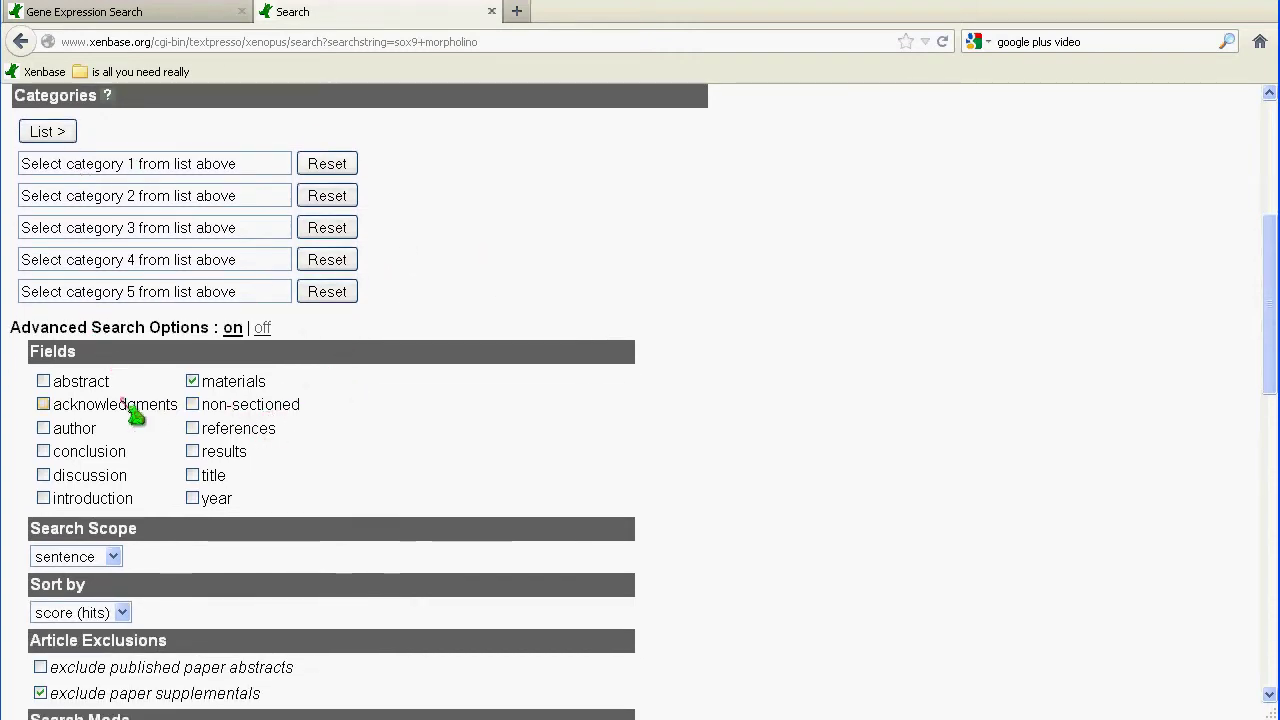
Step: Keep the Search Scope set to sentence
left_click(114, 557)
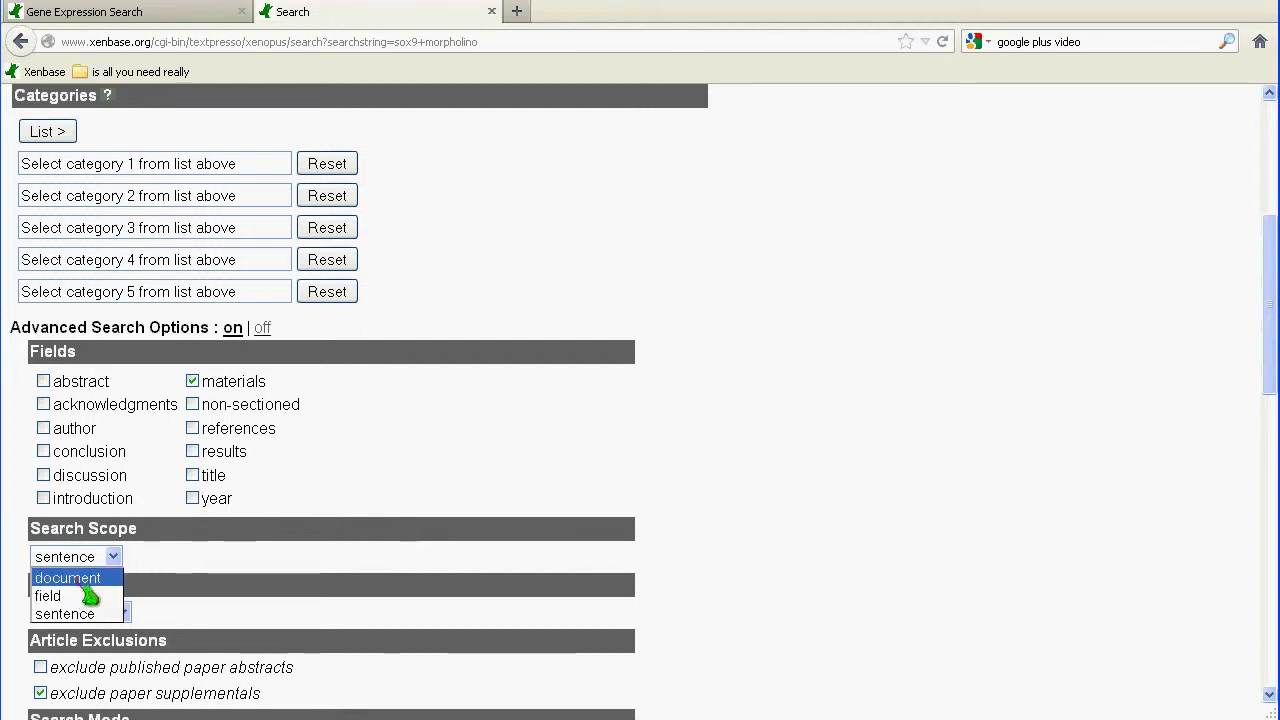
left_click(88, 614)
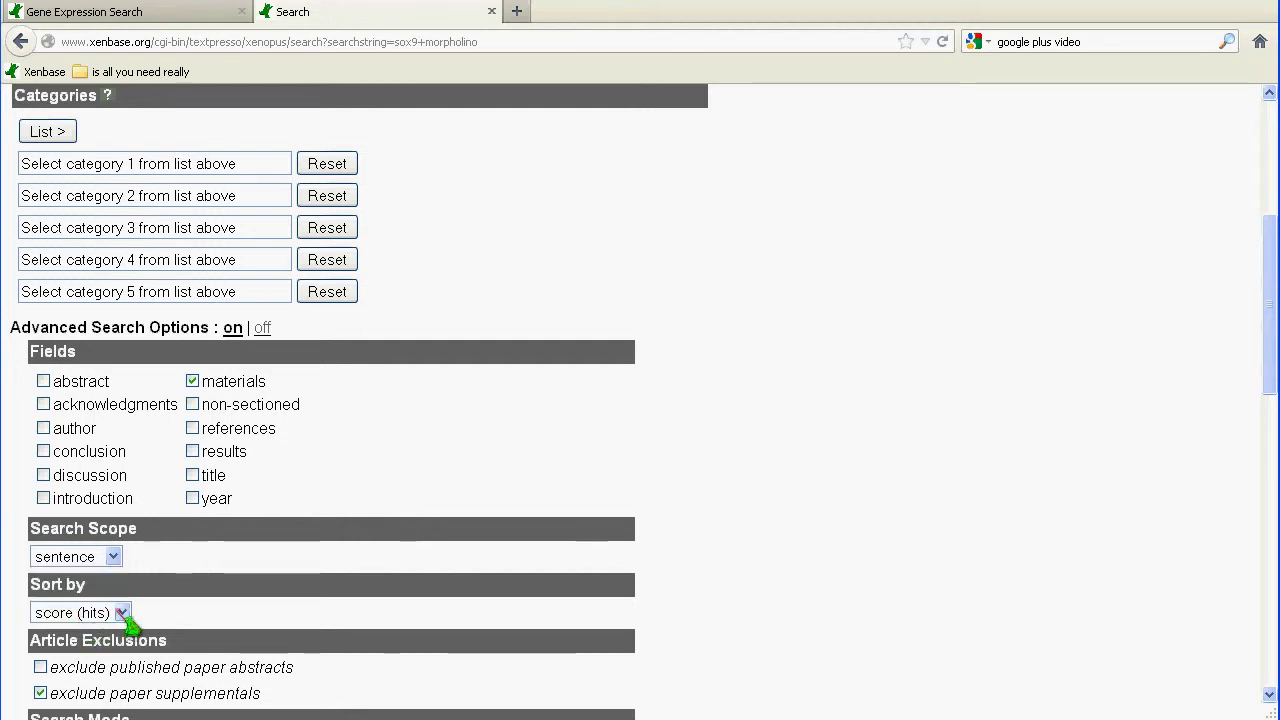
scroll(314, 500, "down", 5)
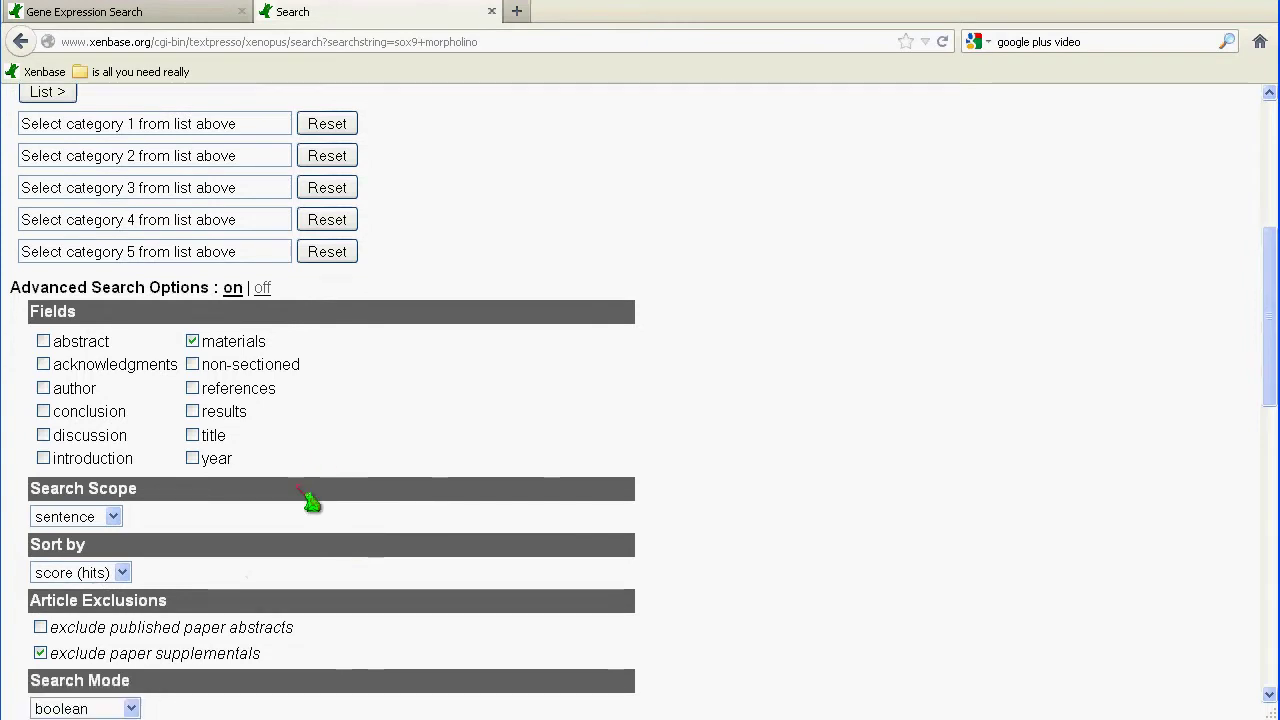
Step: Run the search and scroll to the 25 matches in 6 documents, inspecting the morpholino sequence
left_click(32, 577)
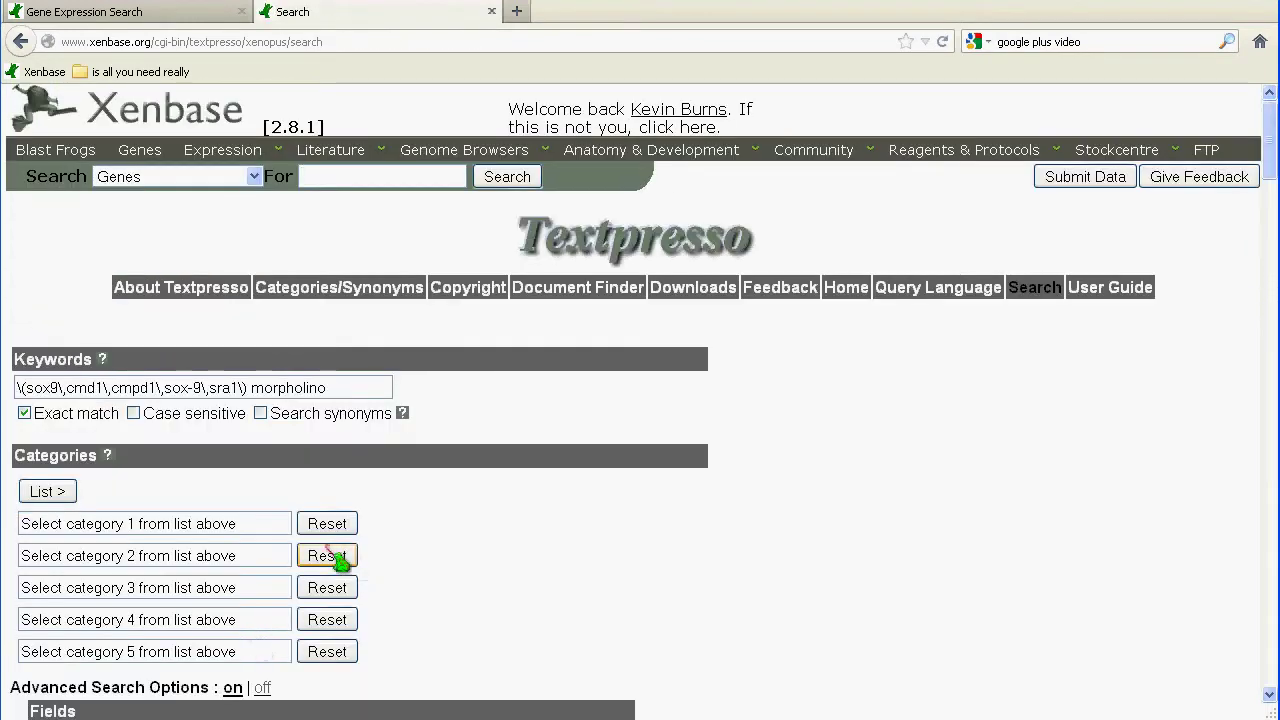
scroll(540, 398, "down", 3)
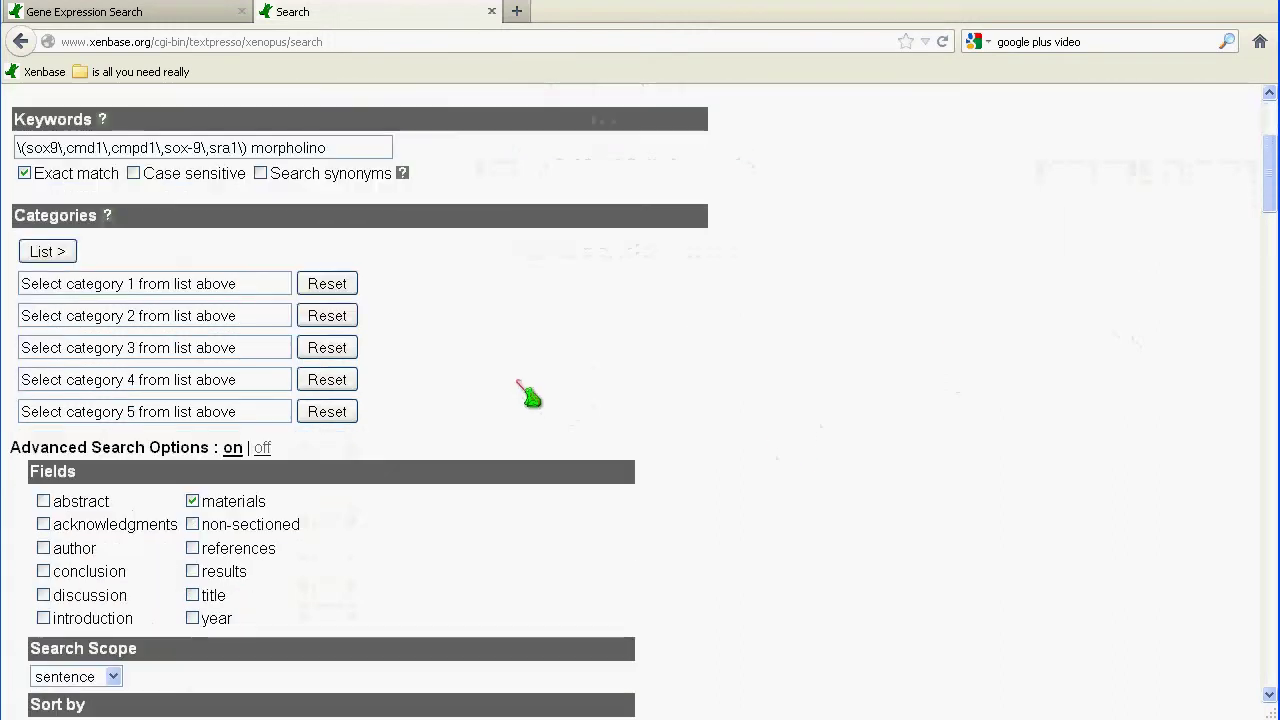
scroll(530, 388, "down", 7)
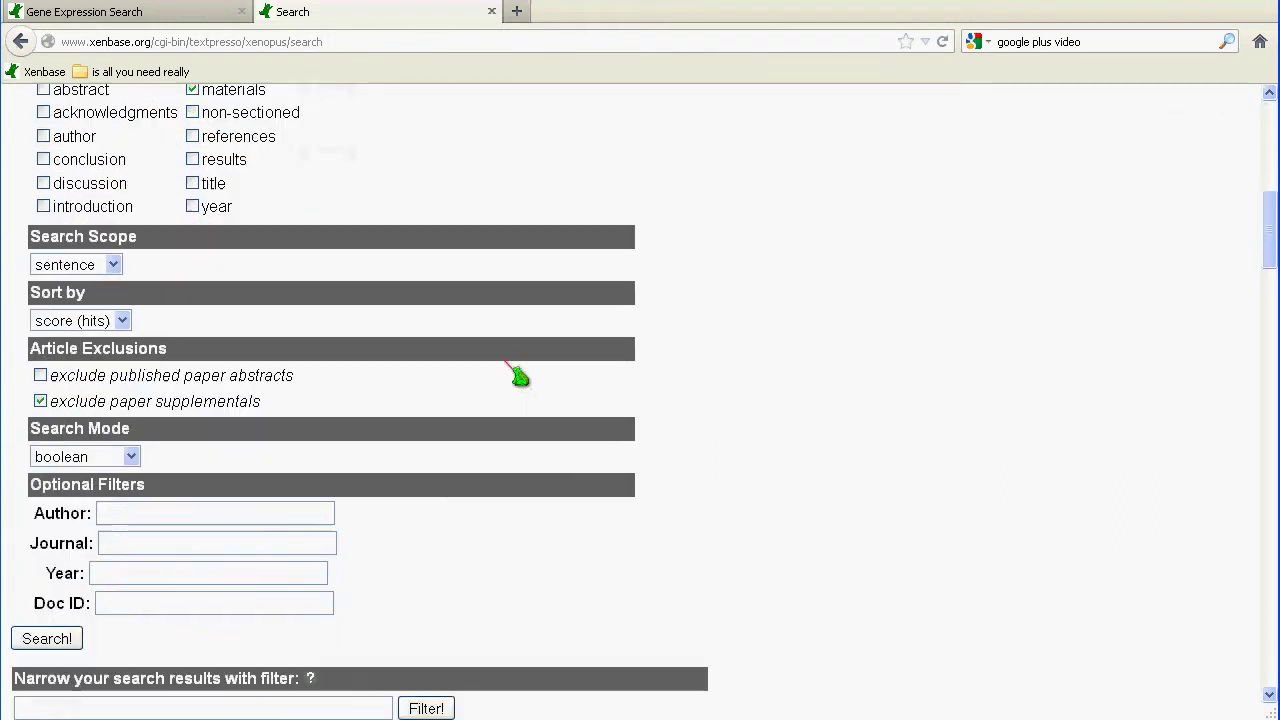
scroll(500, 350, "down", 6)
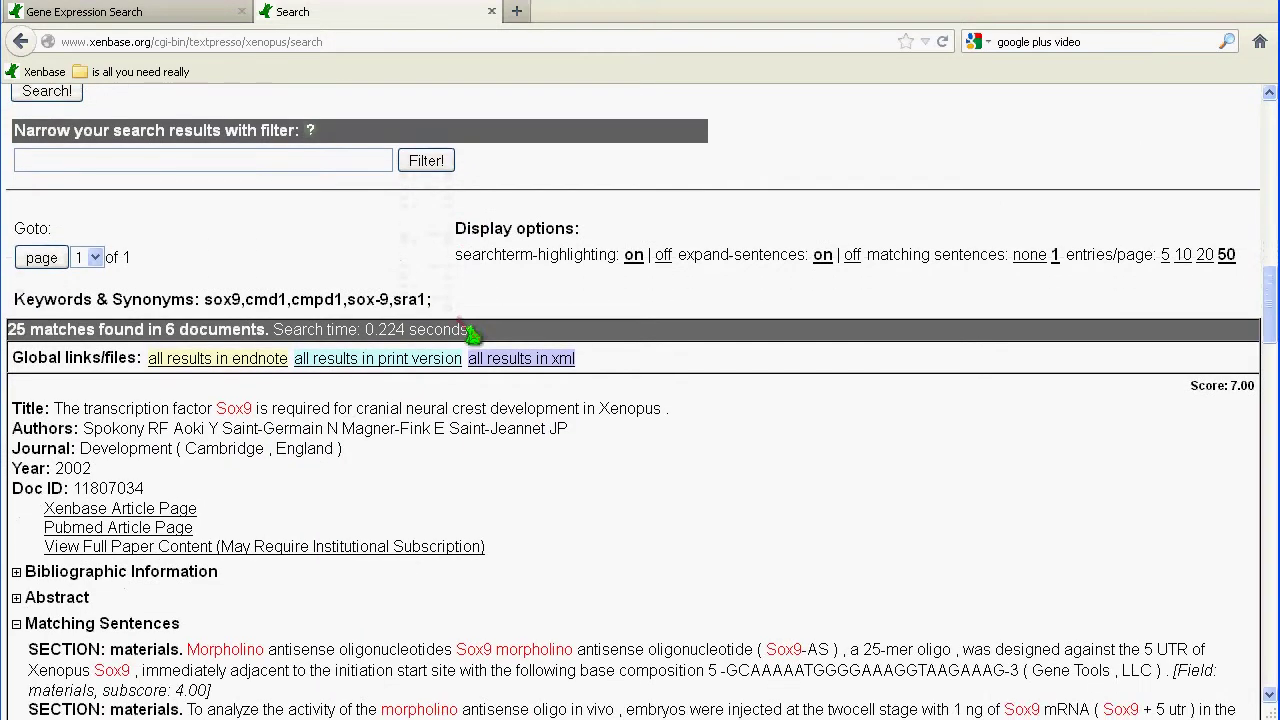
scroll(465, 330, "down", 2)
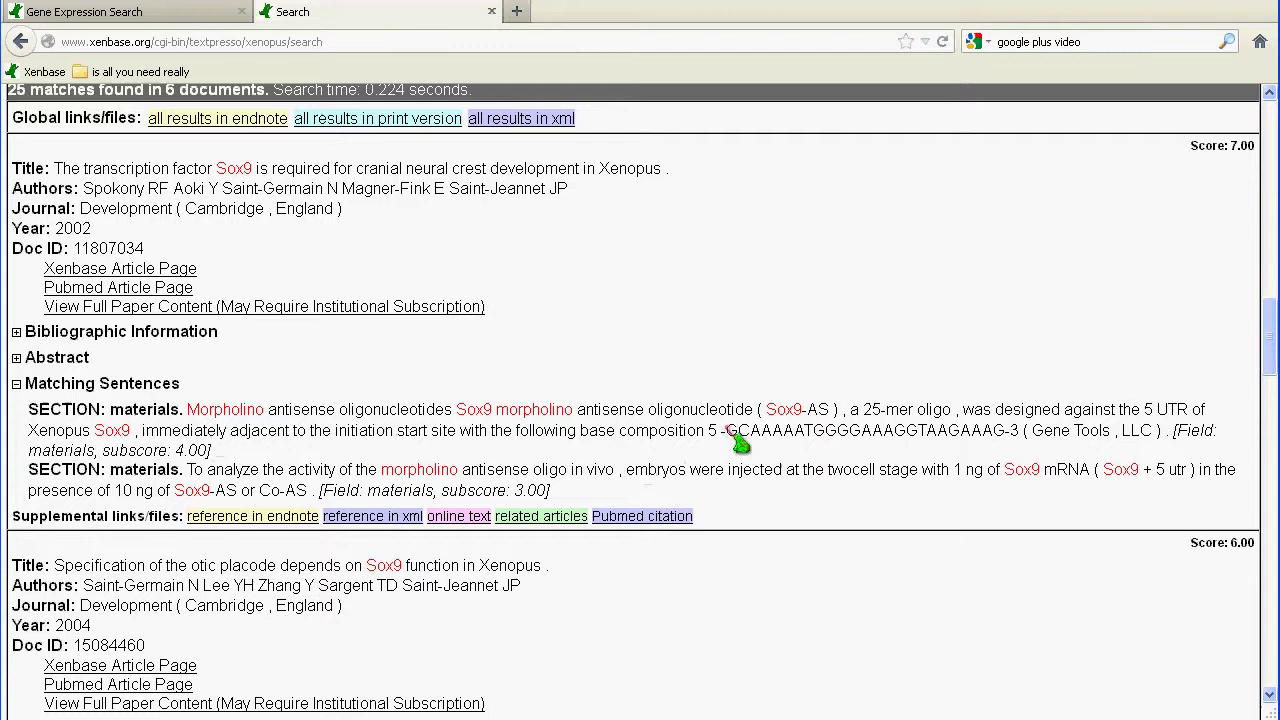
left_click_drag(727, 432, 997, 440)
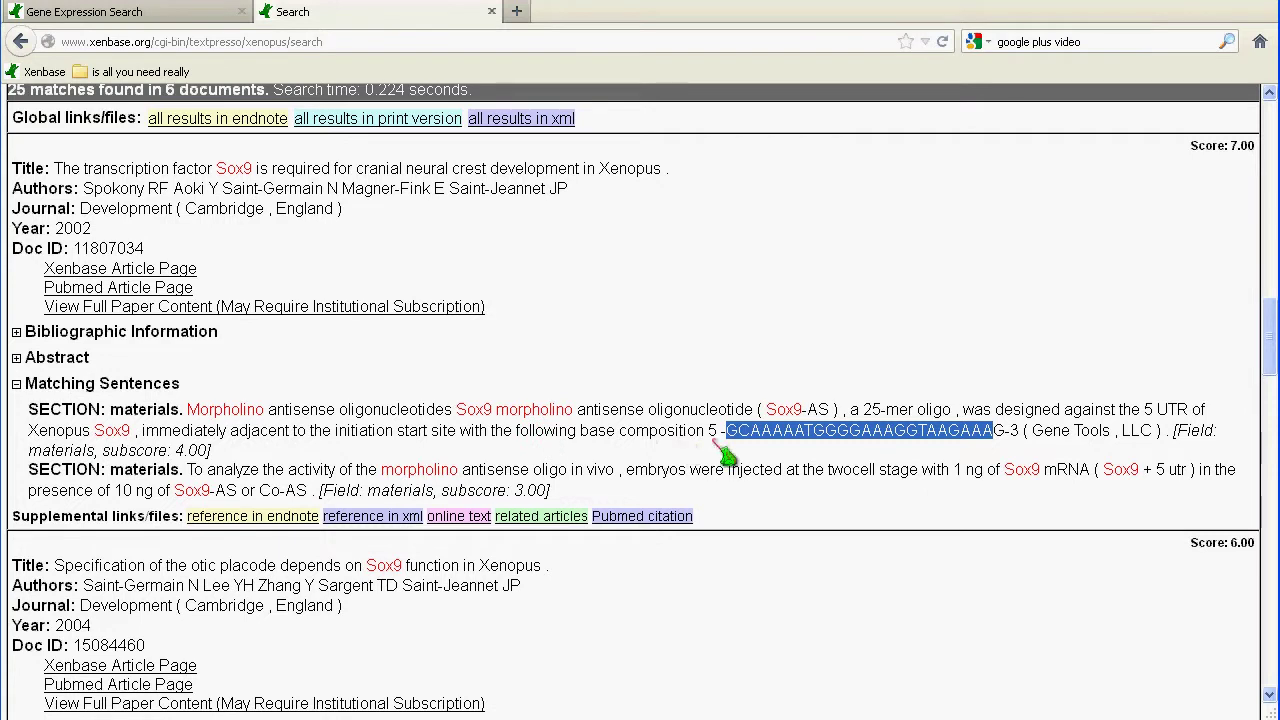
left_click(606, 437)
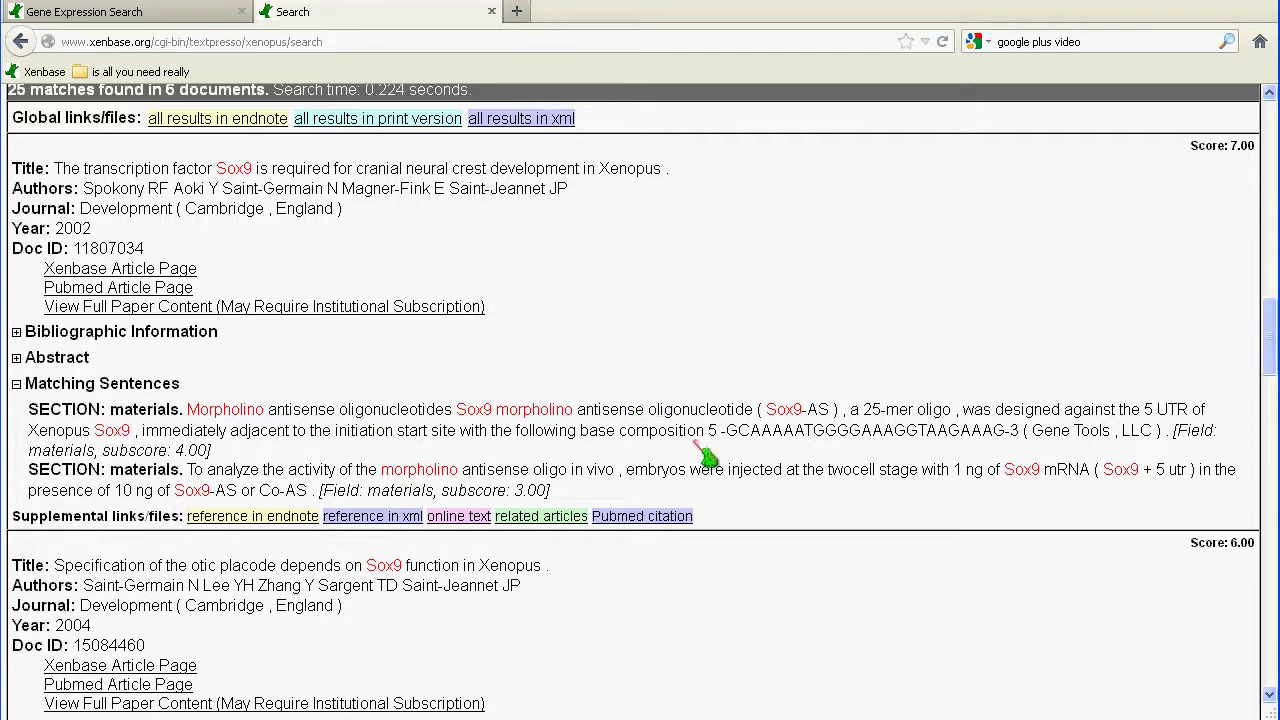
Step: Highlight the GCAAAAATGG… Sox9 morpholino sequence in the top result
scroll(828, 440, "down", 2)
scroll(828, 425, "down", 2)
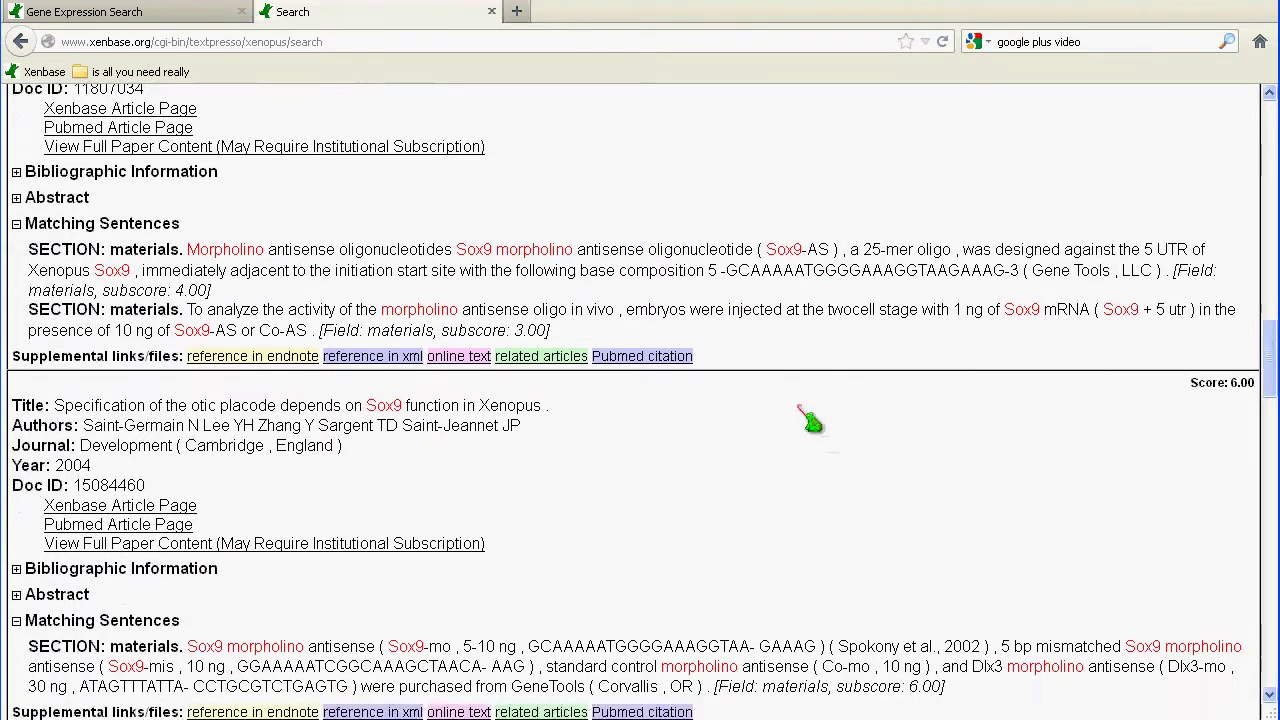
scroll(812, 418, "up", 3)
scroll(808, 420, "up", 2)
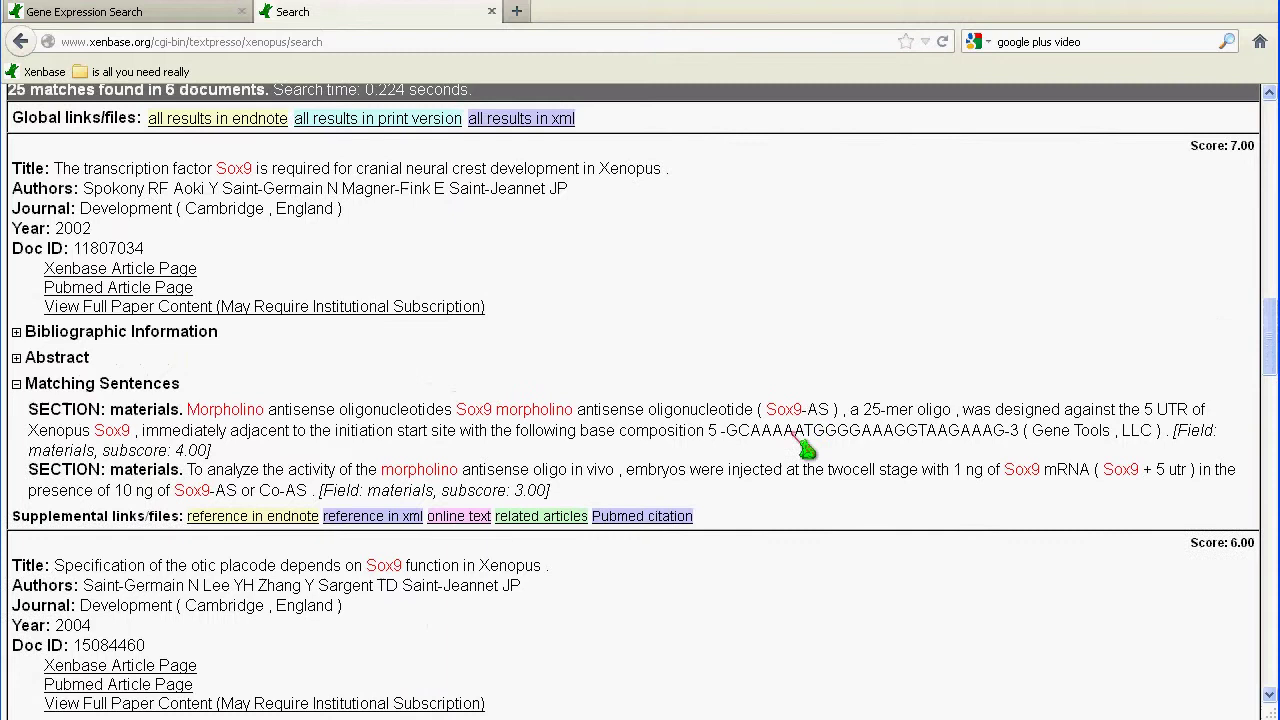
left_click_drag(722, 430, 1032, 452)
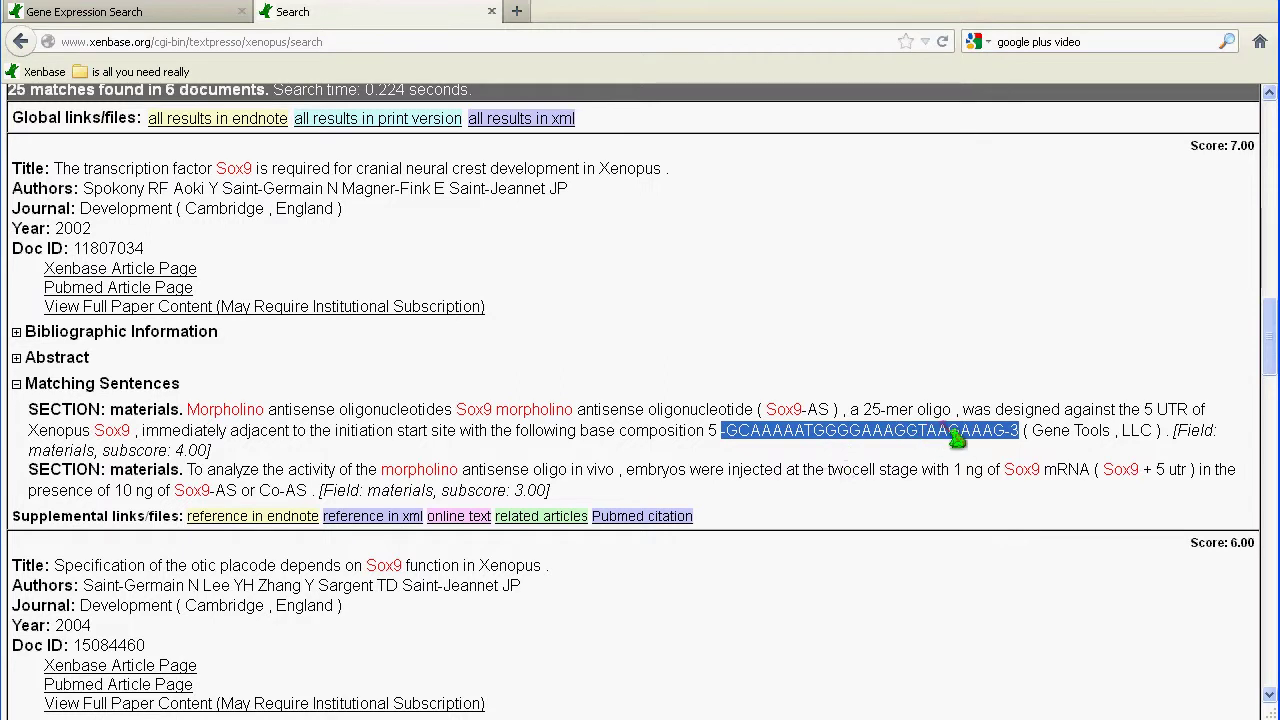
Step: Scroll through the other matching papers, including the Sox8 study, then return to the top
scroll(815, 455, "down", 4)
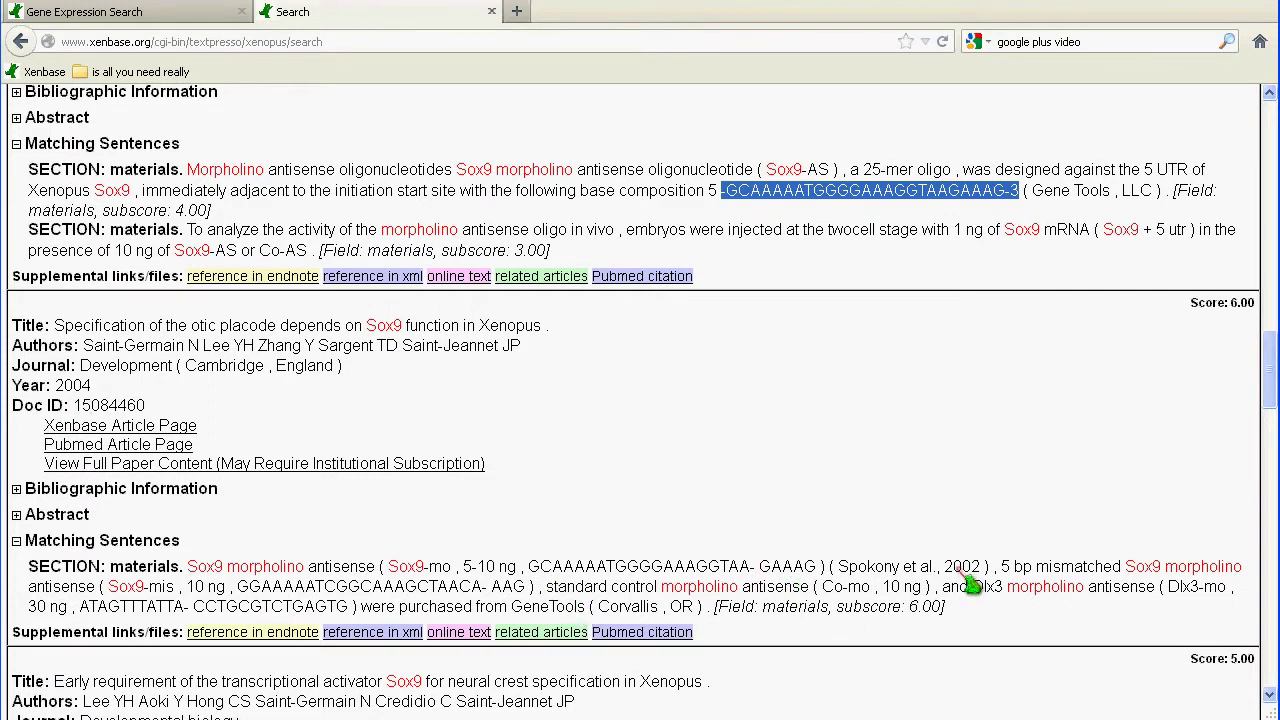
scroll(900, 540, "down", 6)
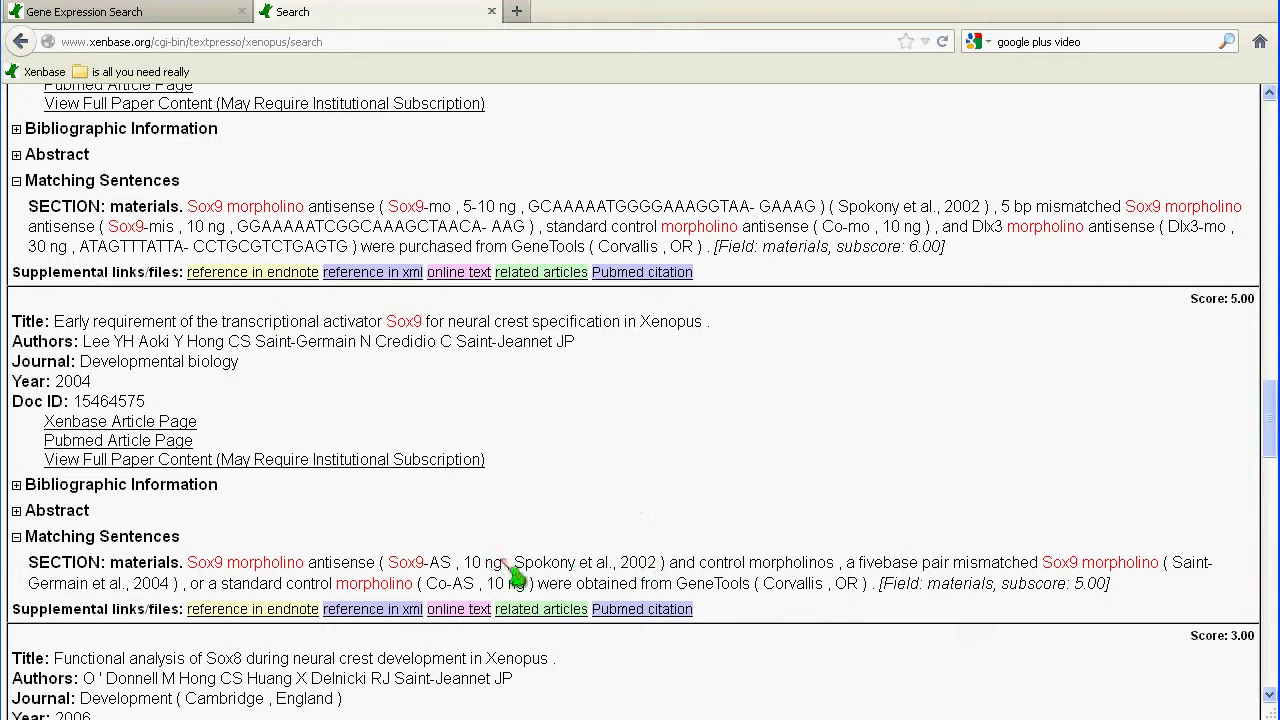
scroll(620, 480, "down", 4)
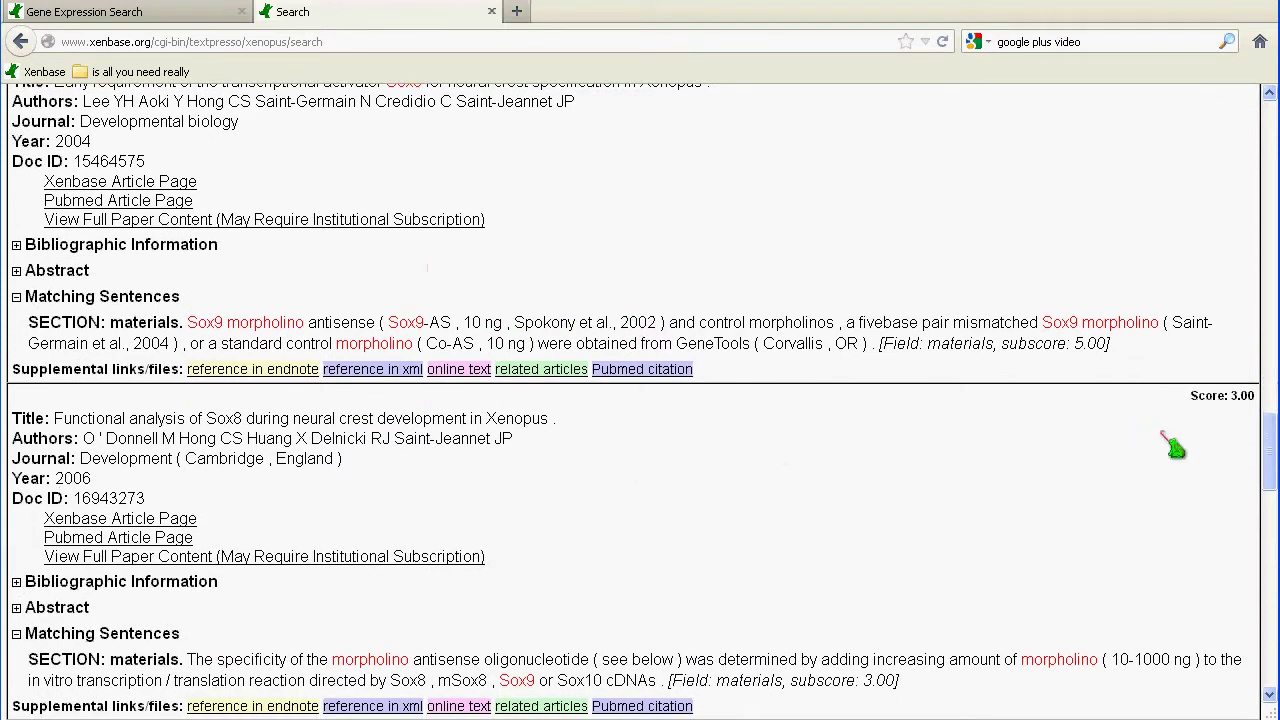
left_click_drag(1272, 450, 1272, 138)
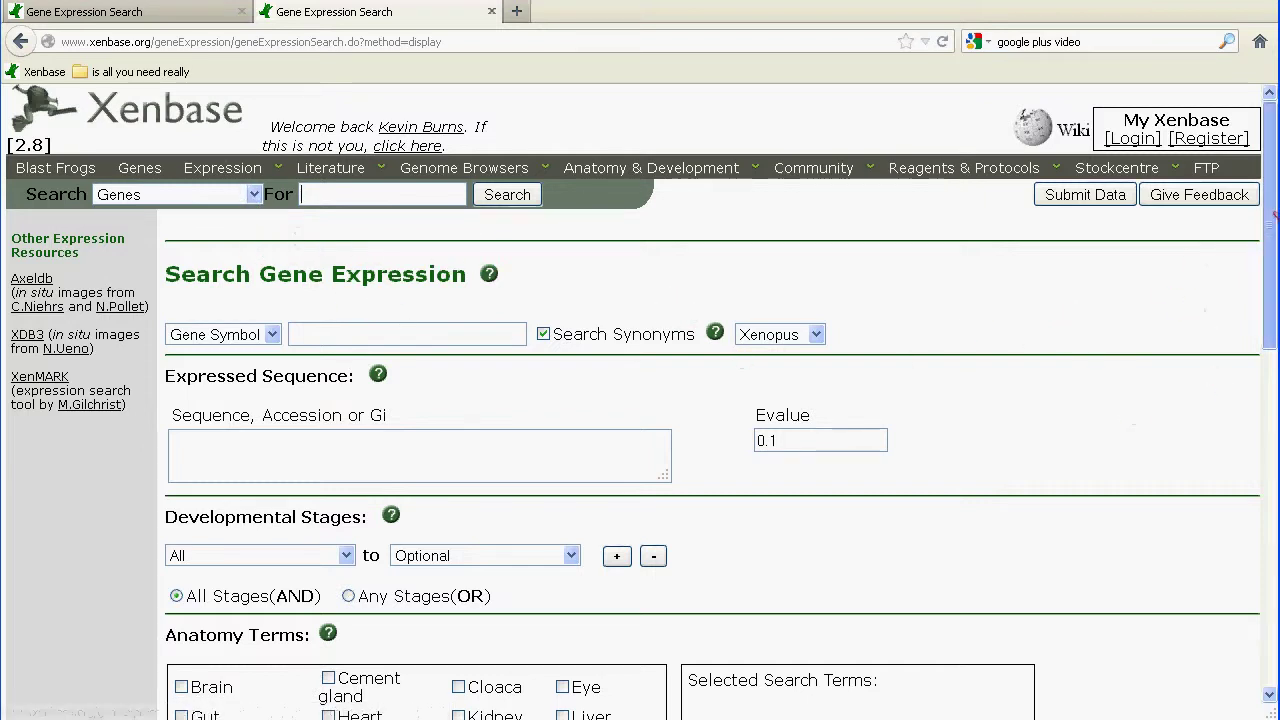
Step: Tick Heart under Anatomy Terms and expand it to show myocardium, endocardium and other subterms
scroll(1270, 250, "down", 2)
scroll(1226, 318, "down", 3)
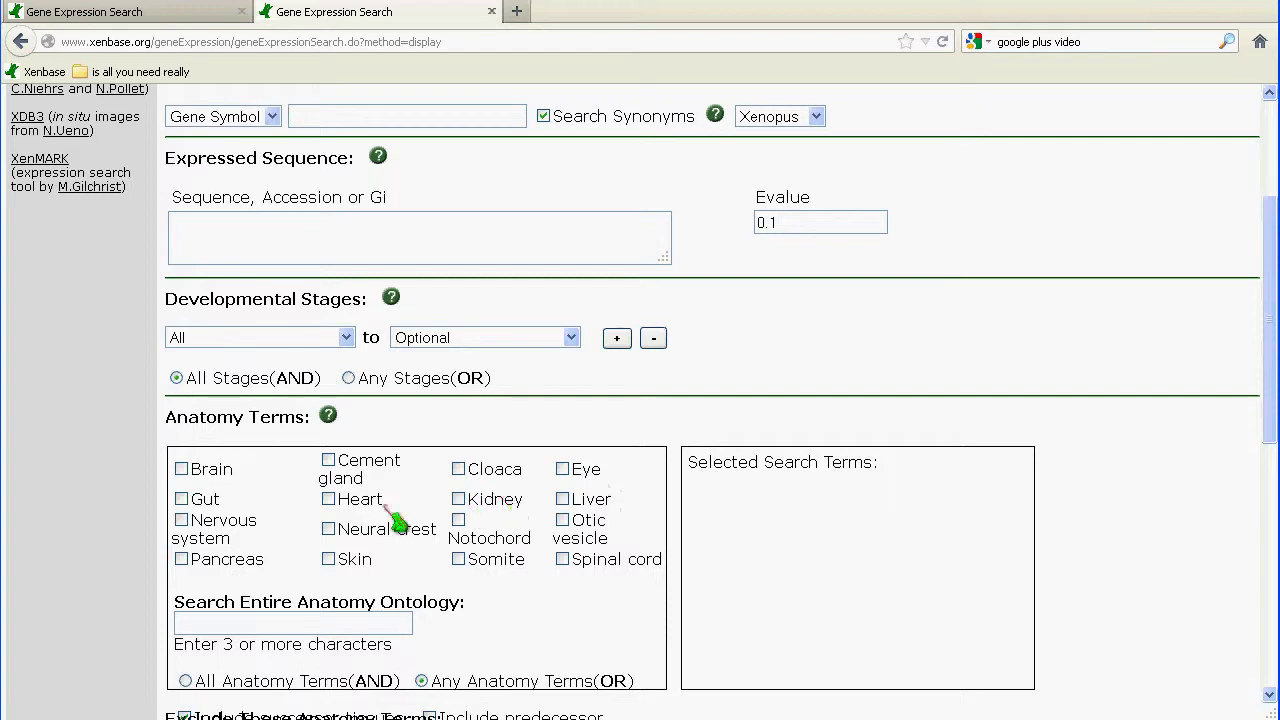
left_click(329, 499)
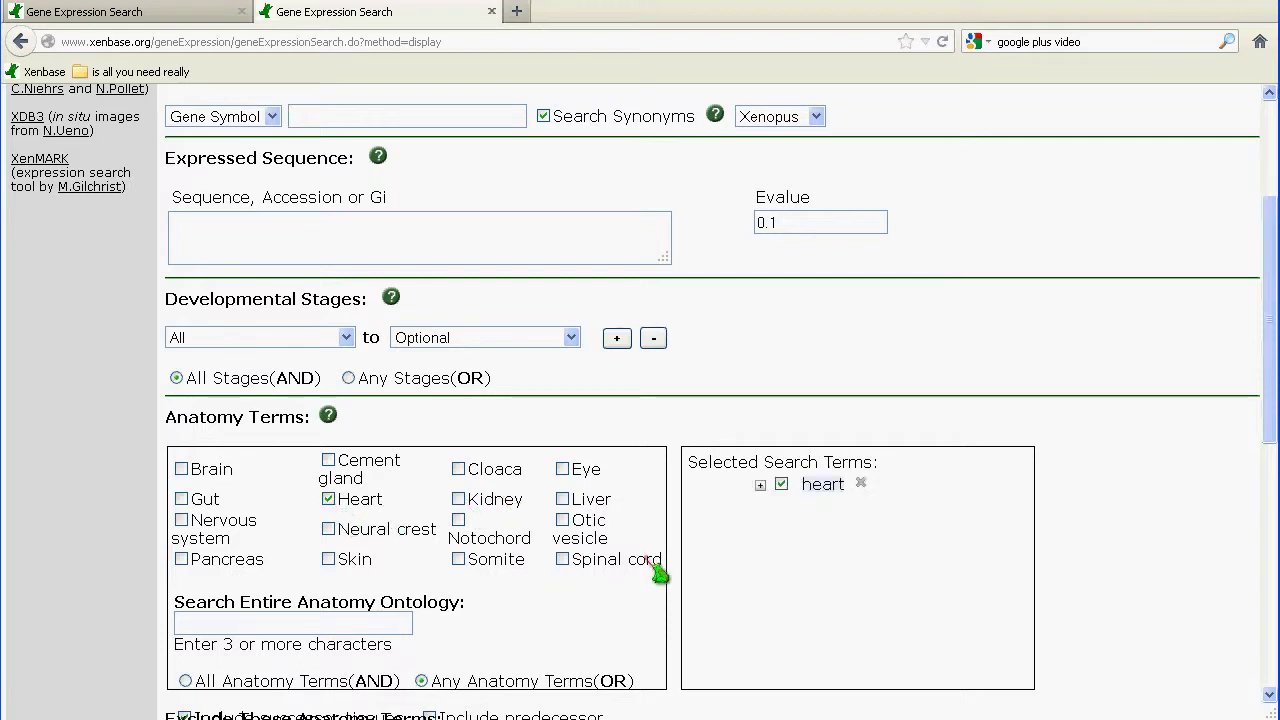
left_click(761, 487)
scroll(980, 484, "down", 2)
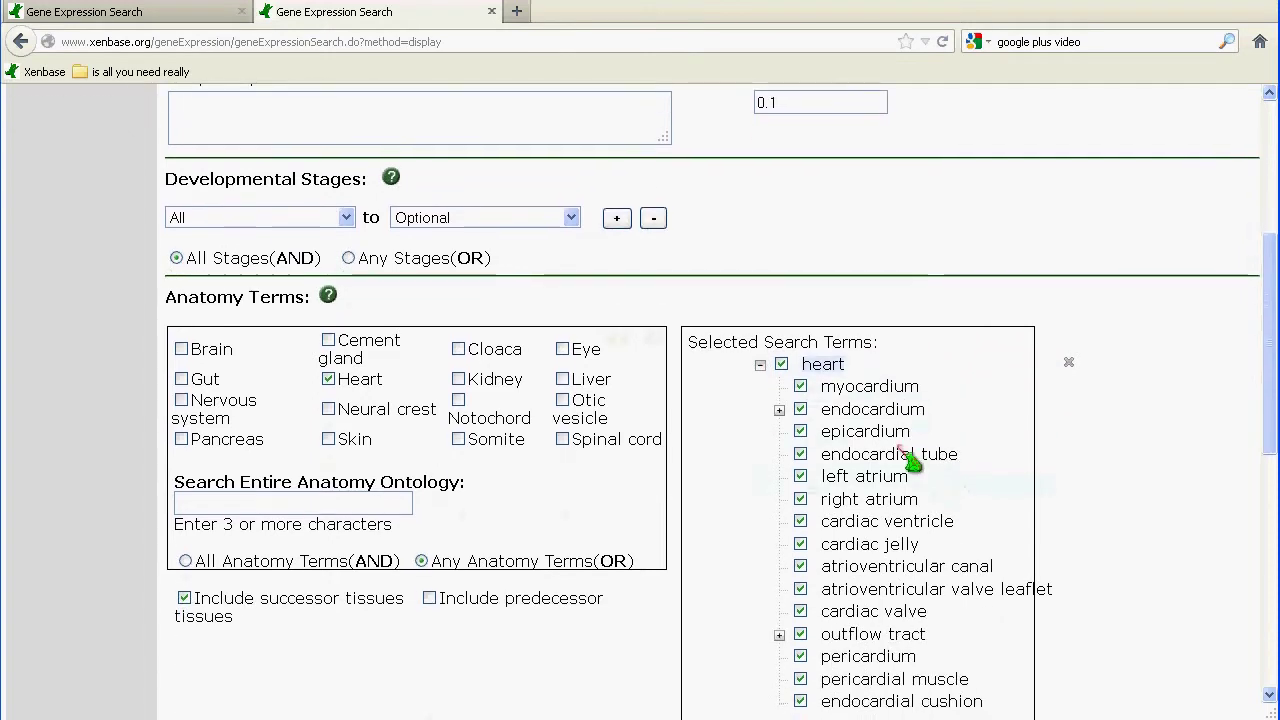
scroll(905, 560, "down", 2)
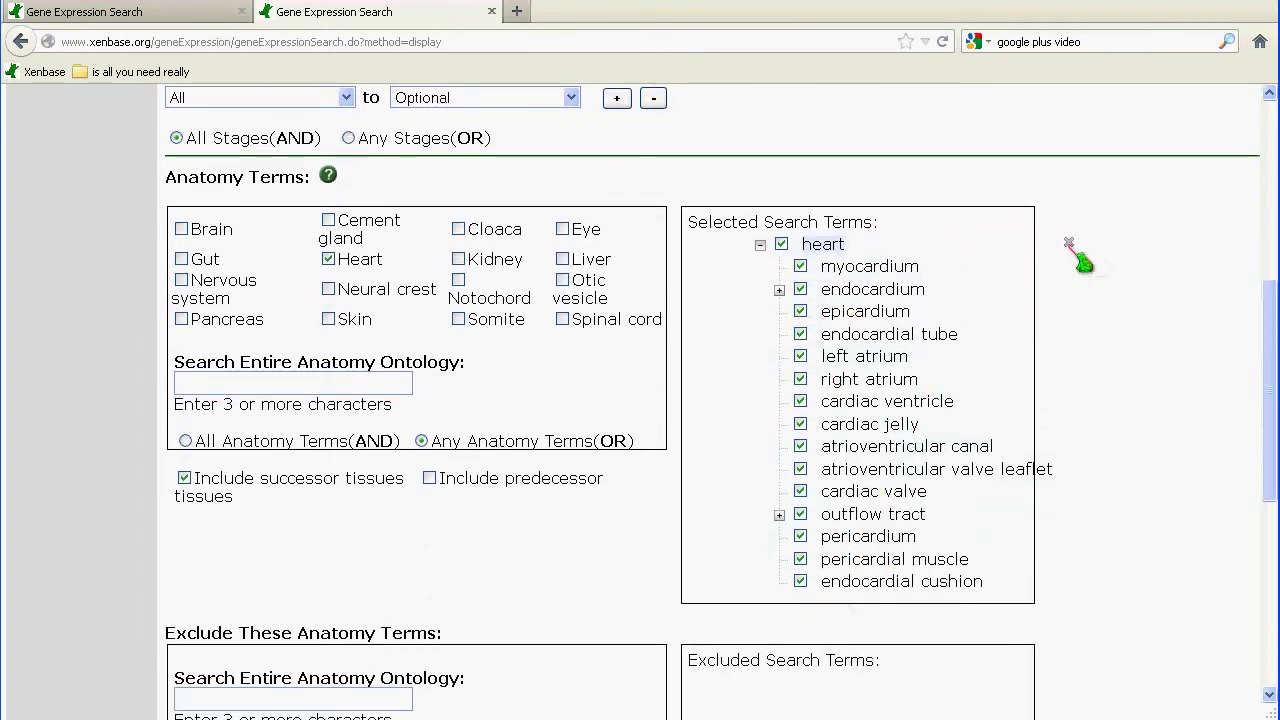
Step: Remove heart and add pronephric kidney from the anatomy ontology search
left_click(1070, 244)
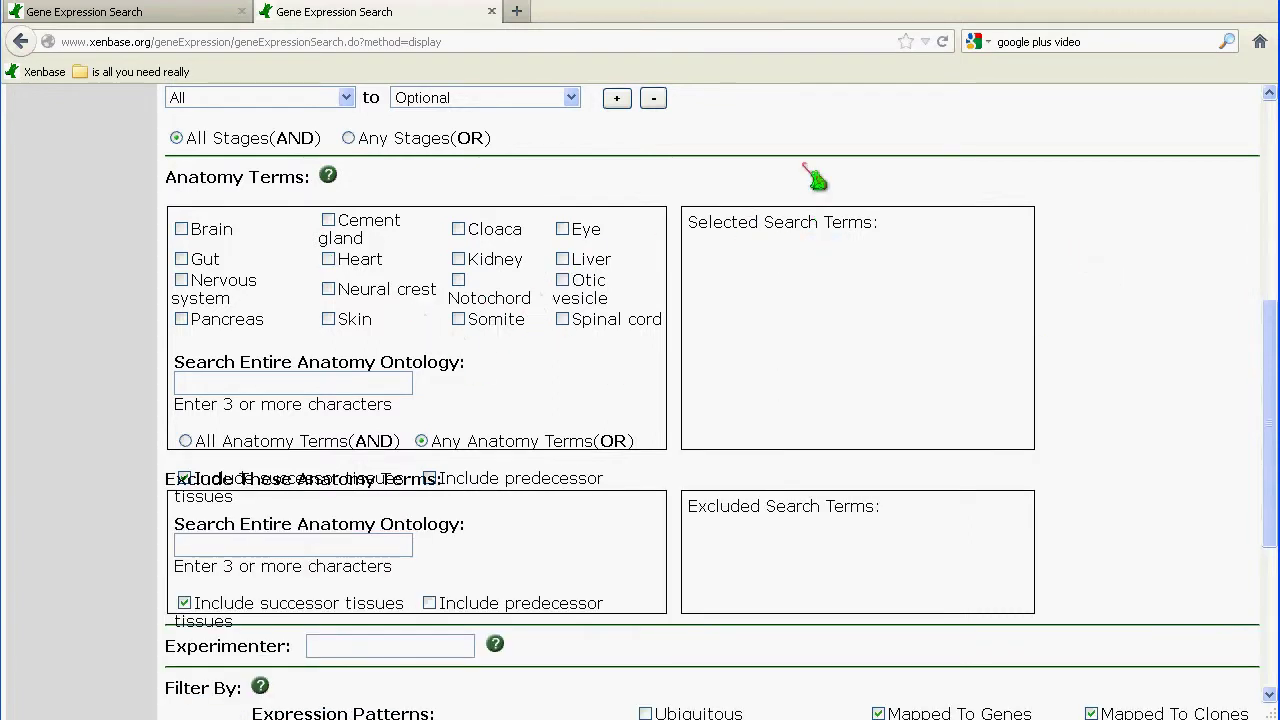
left_click(237, 390)
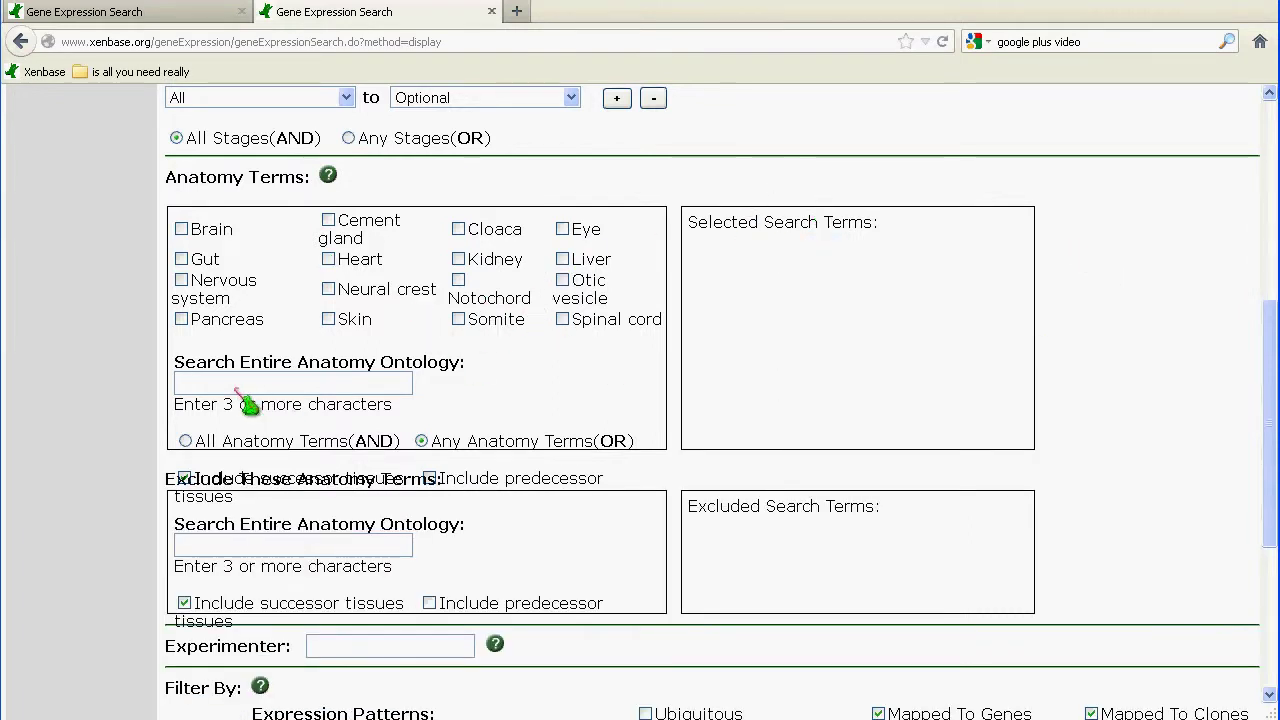
type("pho")
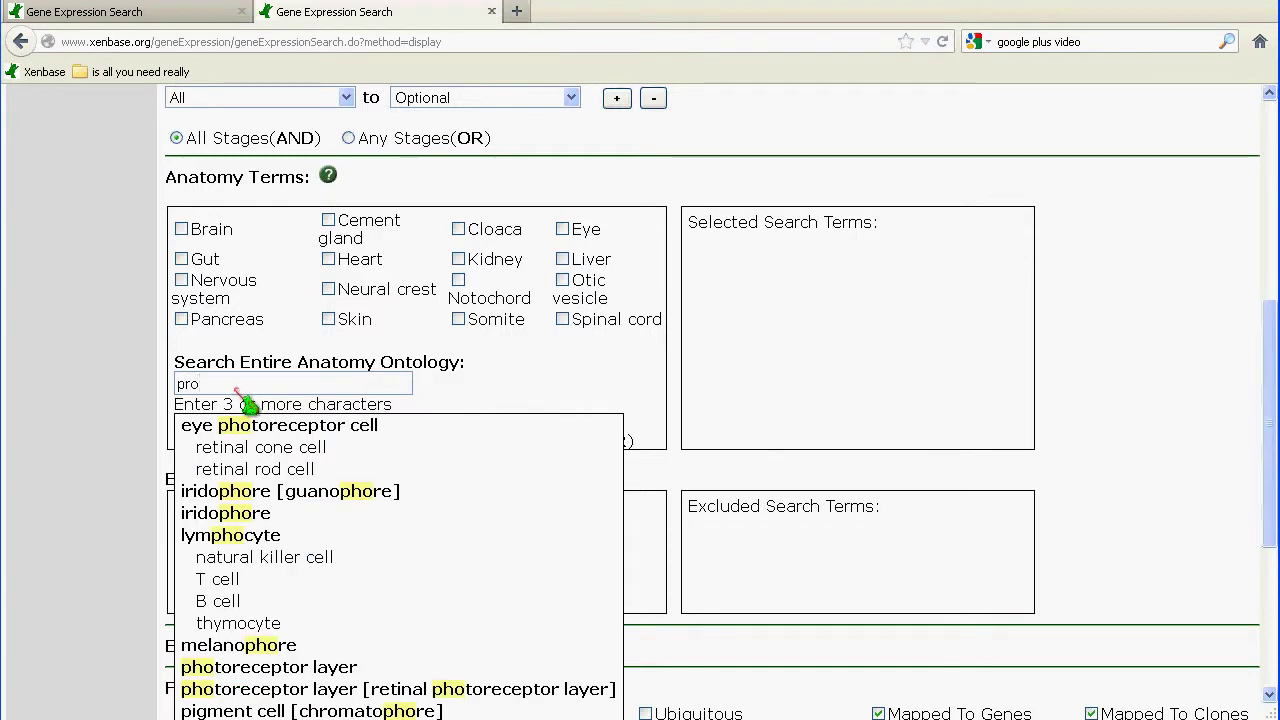
type("nephri")
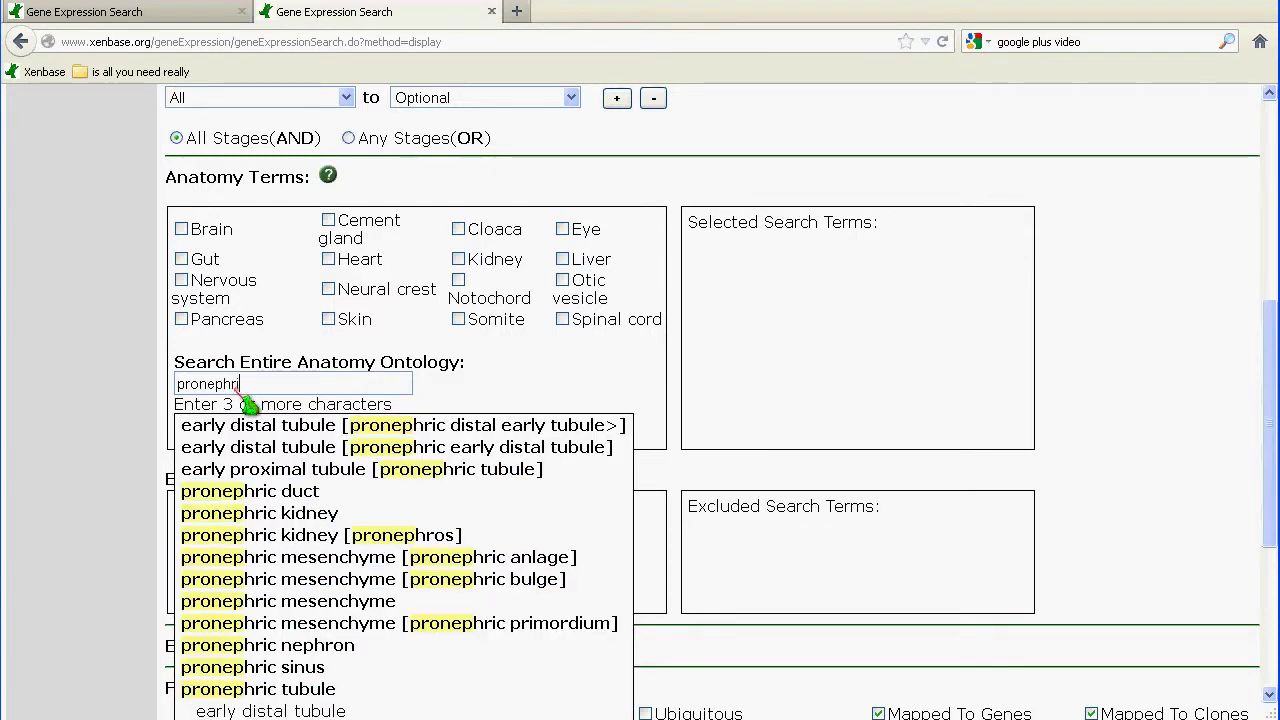
left_click(345, 513)
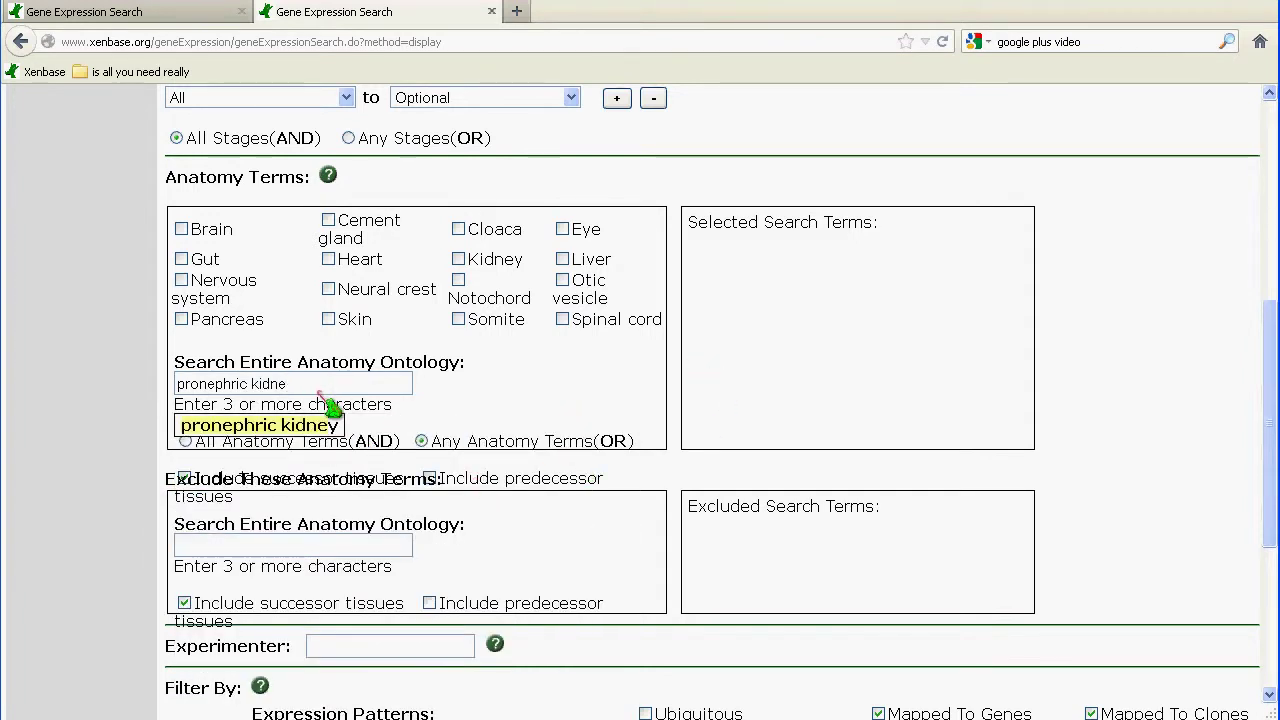
left_click(332, 426)
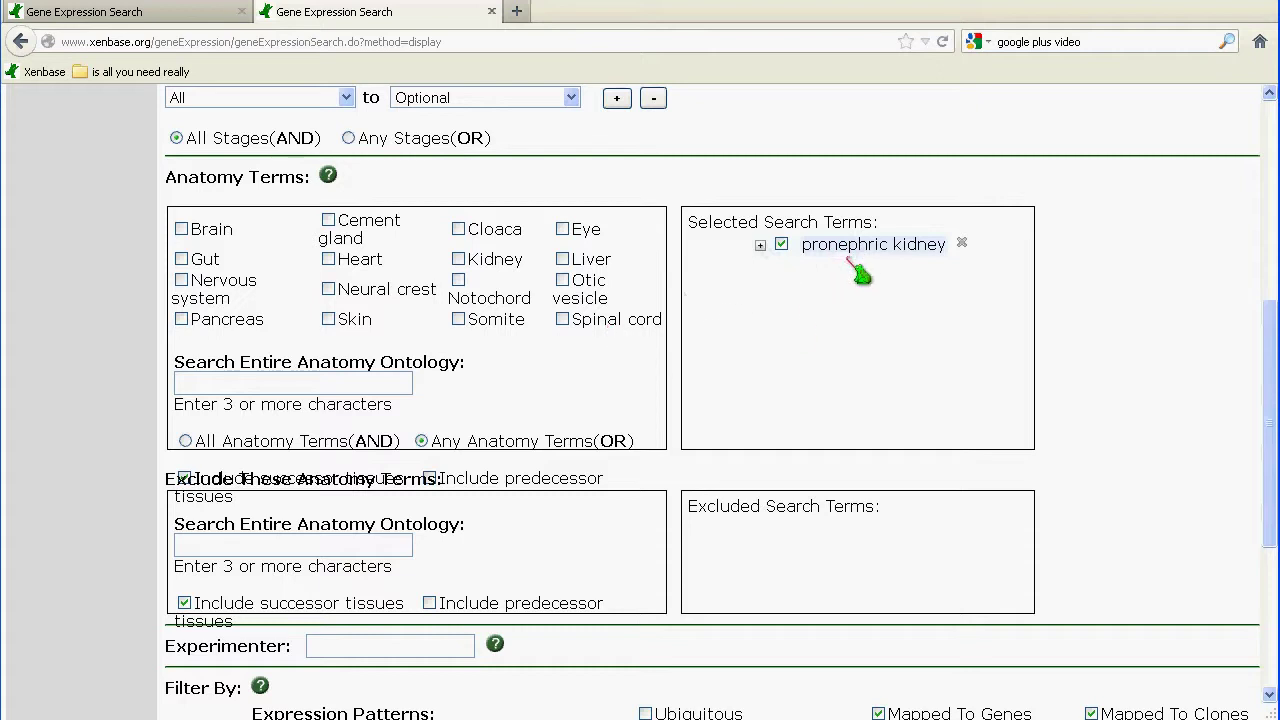
Step: Check the site search category list, leaving it on Genes
scroll(700, 288, "up", 2)
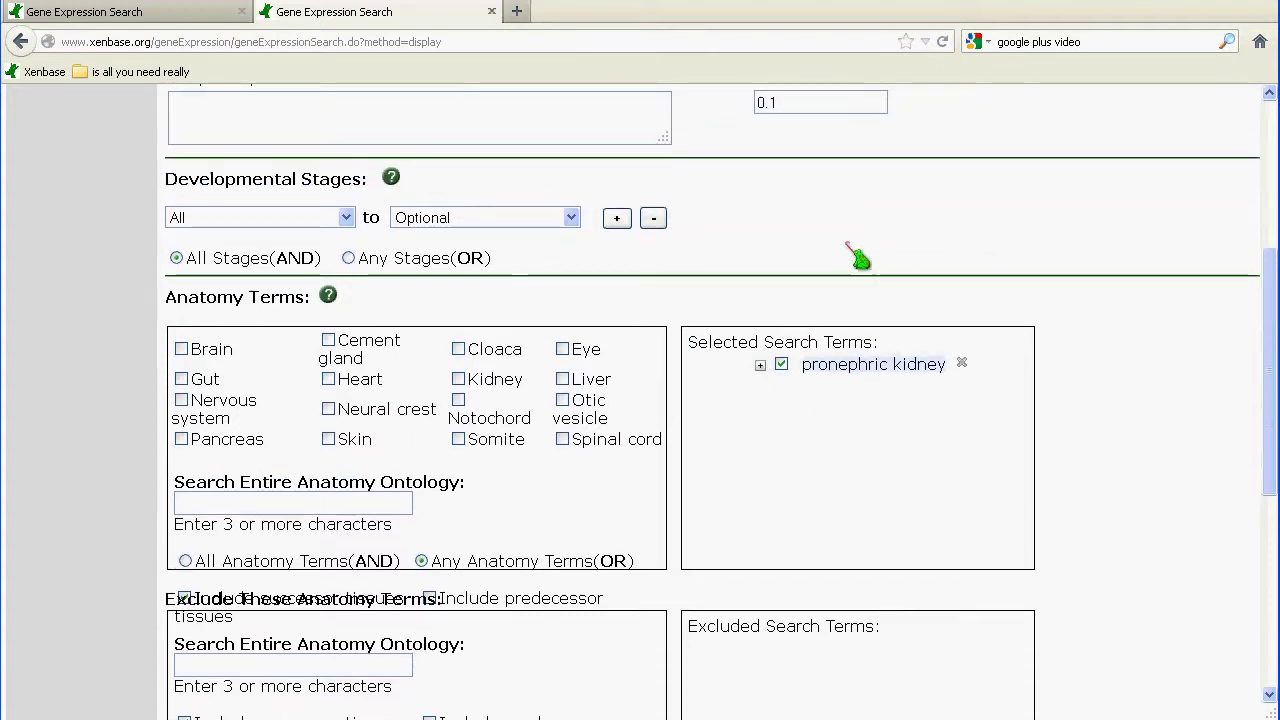
scroll(733, 340, "up", 2)
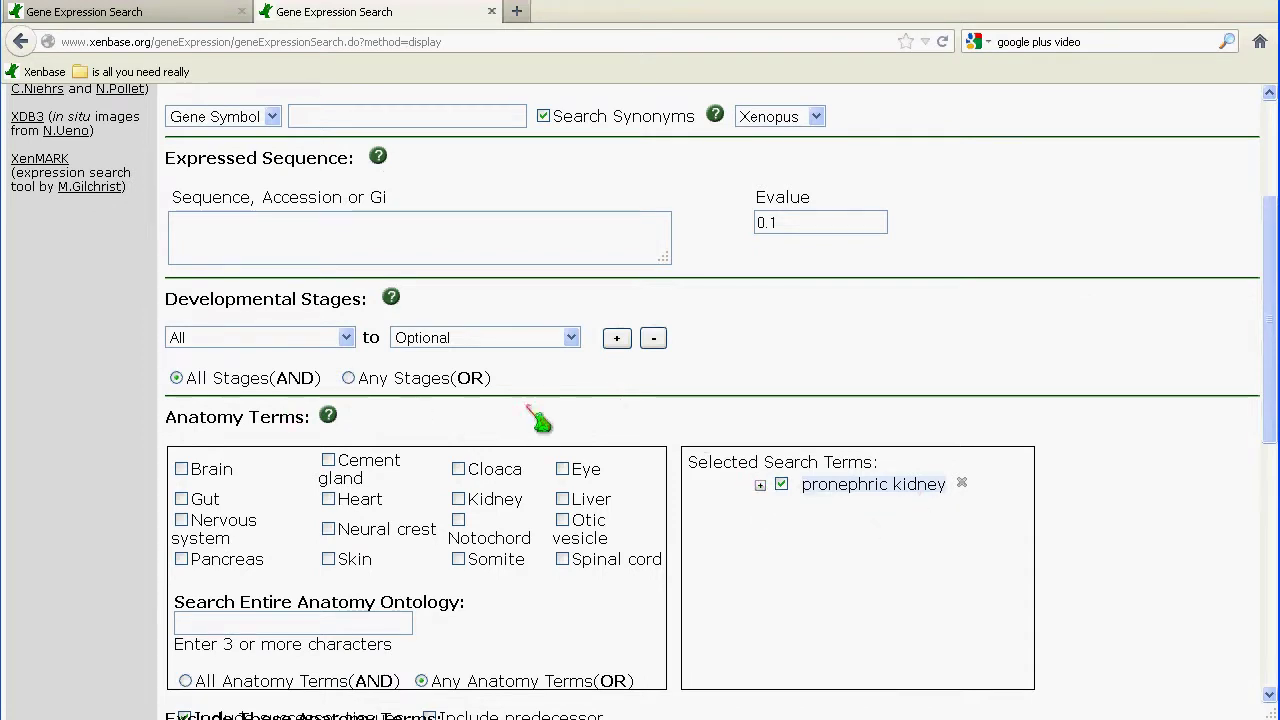
scroll(540, 430, "up", 2)
scroll(325, 195, "up", 2)
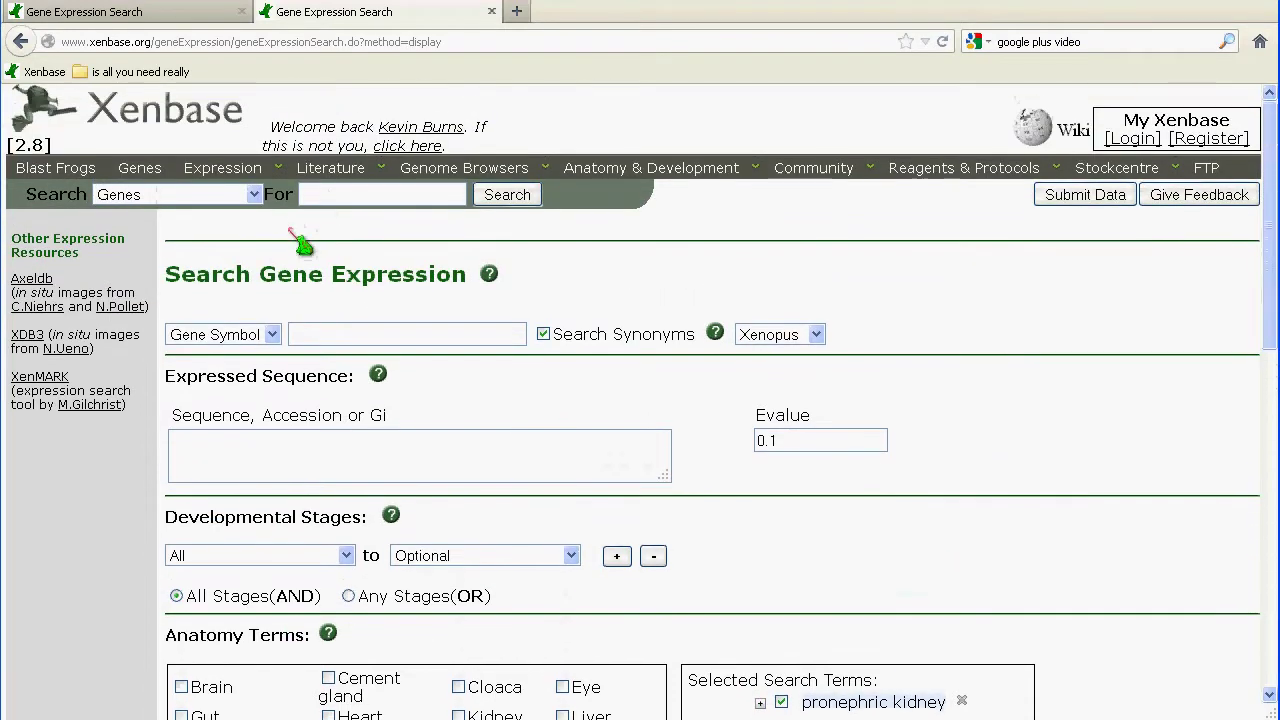
left_click(254, 194)
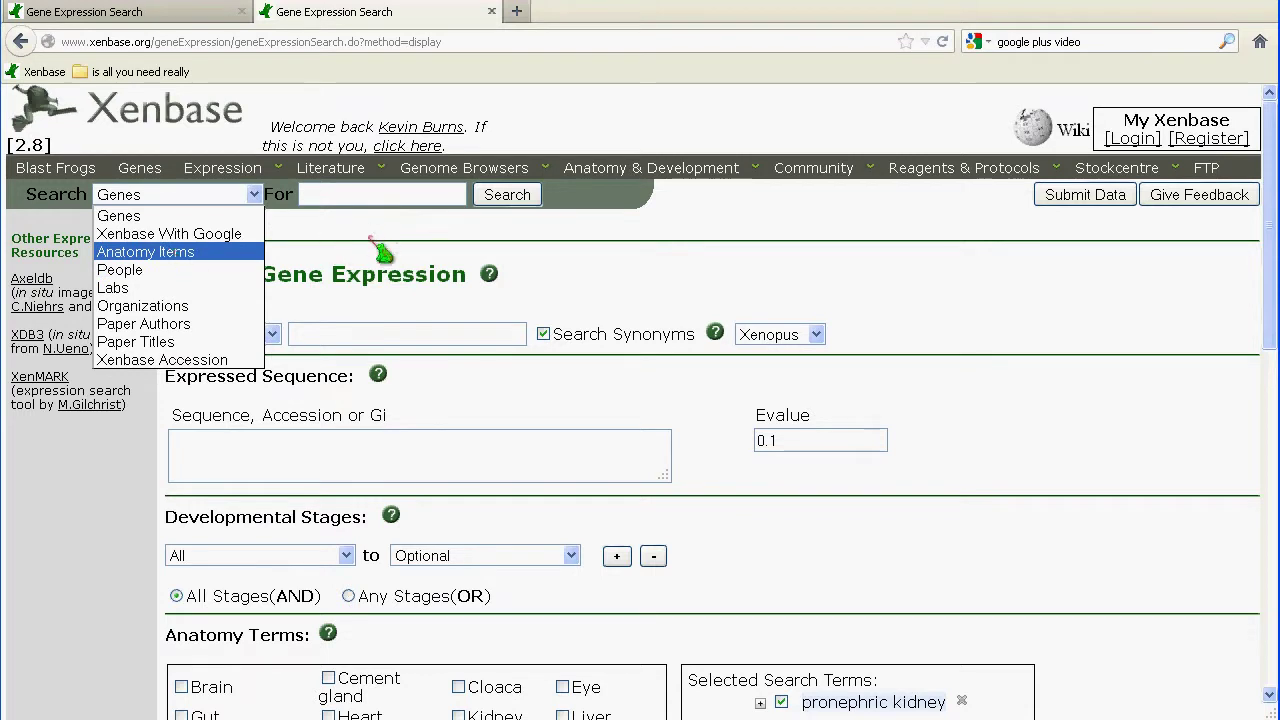
left_click(130, 216)
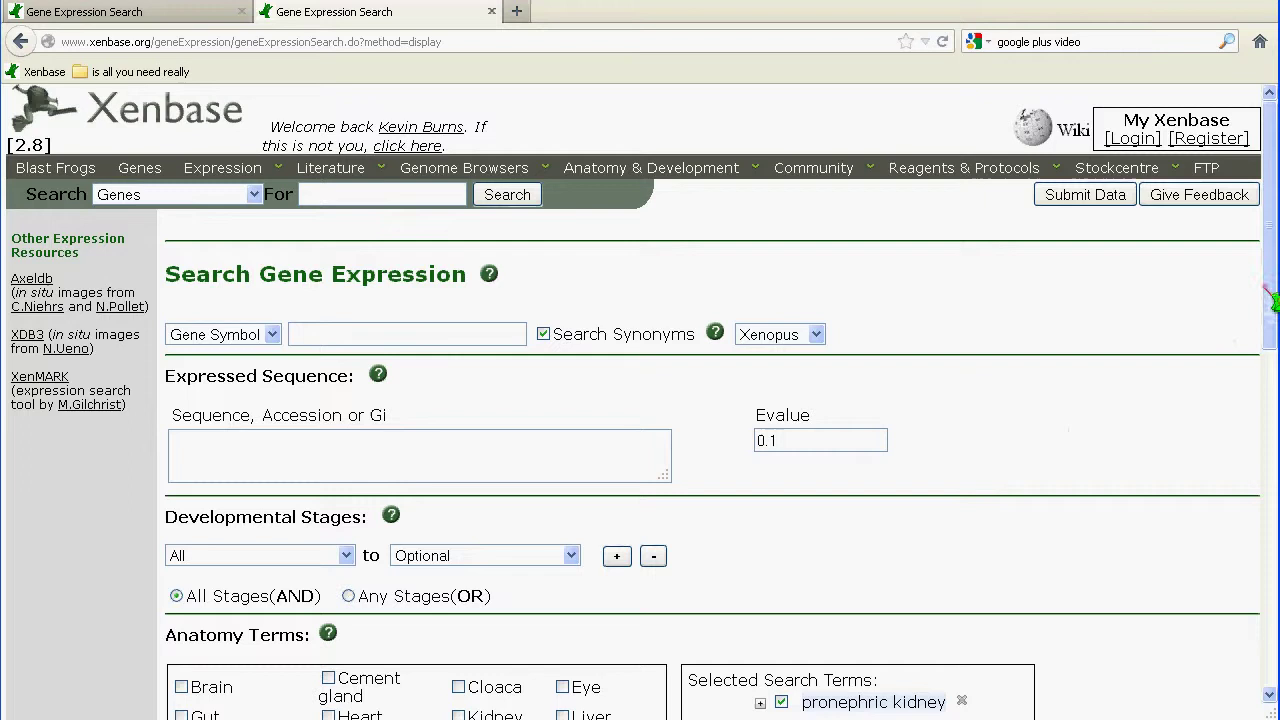
scroll(1270, 300, "down", 1)
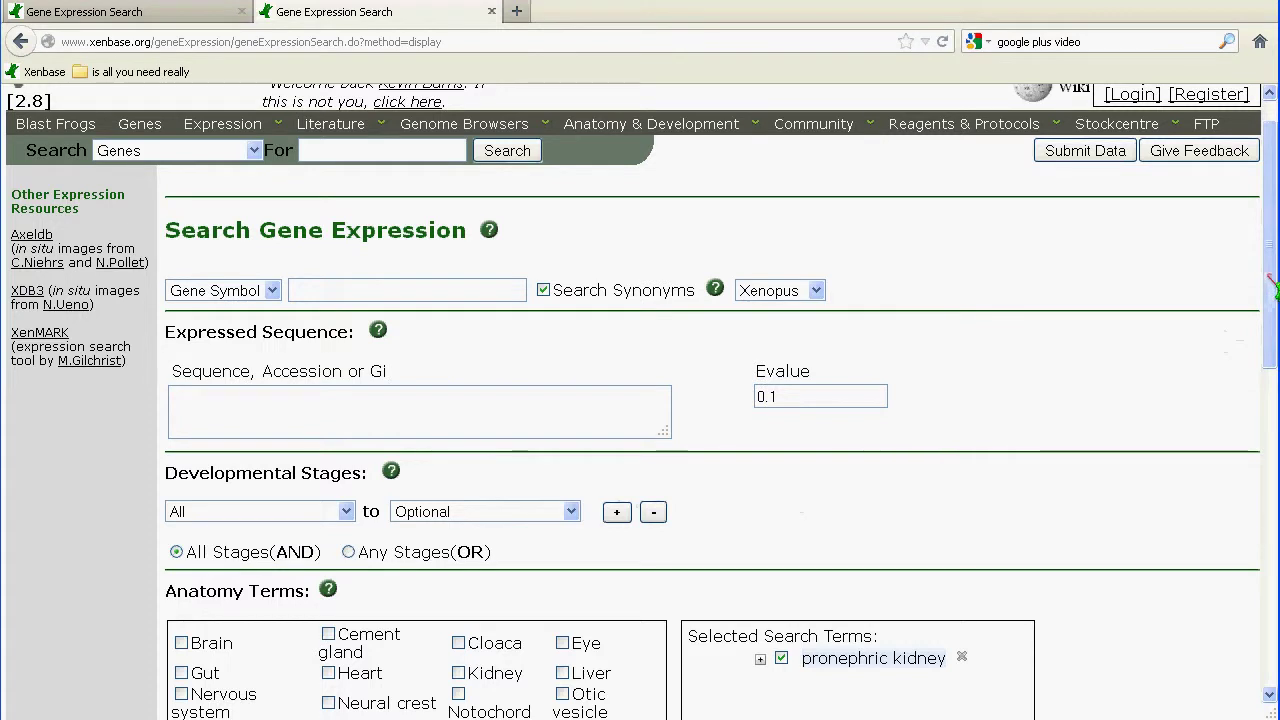
left_click_drag(1273, 285, 1273, 345)
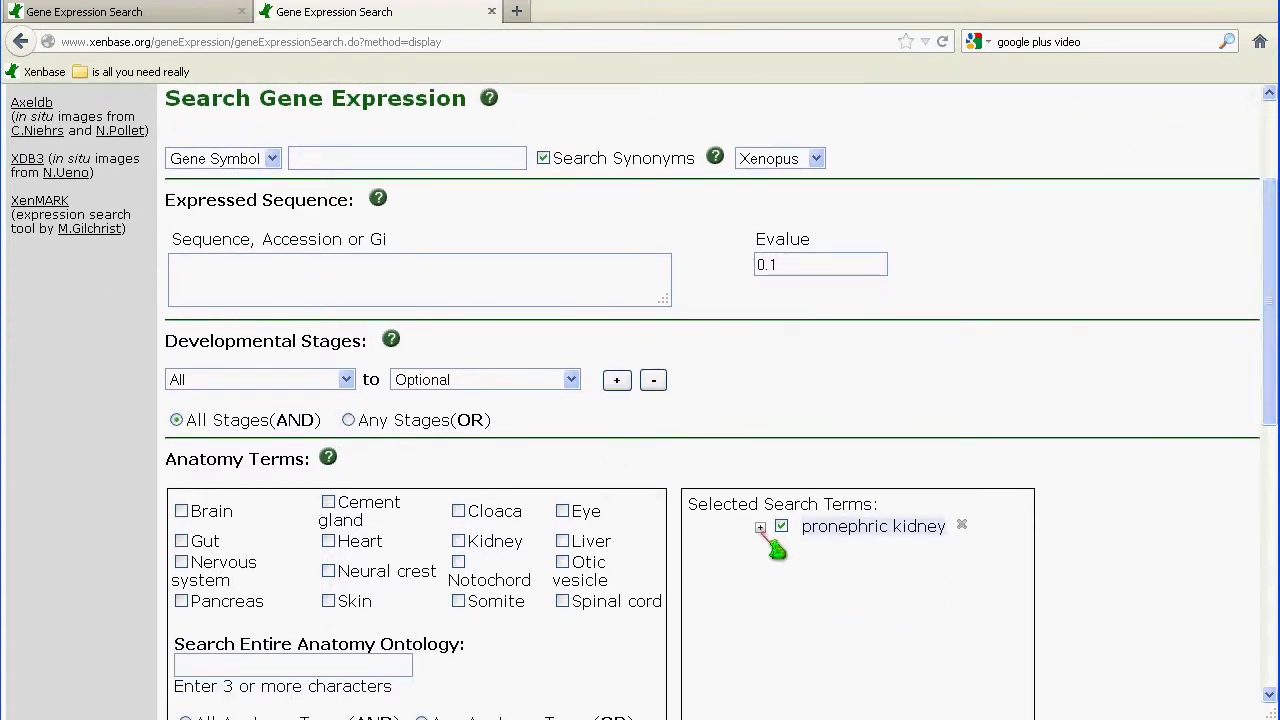
Step: Replace pronephric kidney with early proximal tubule OR late proximal tubule
left_click(962, 527)
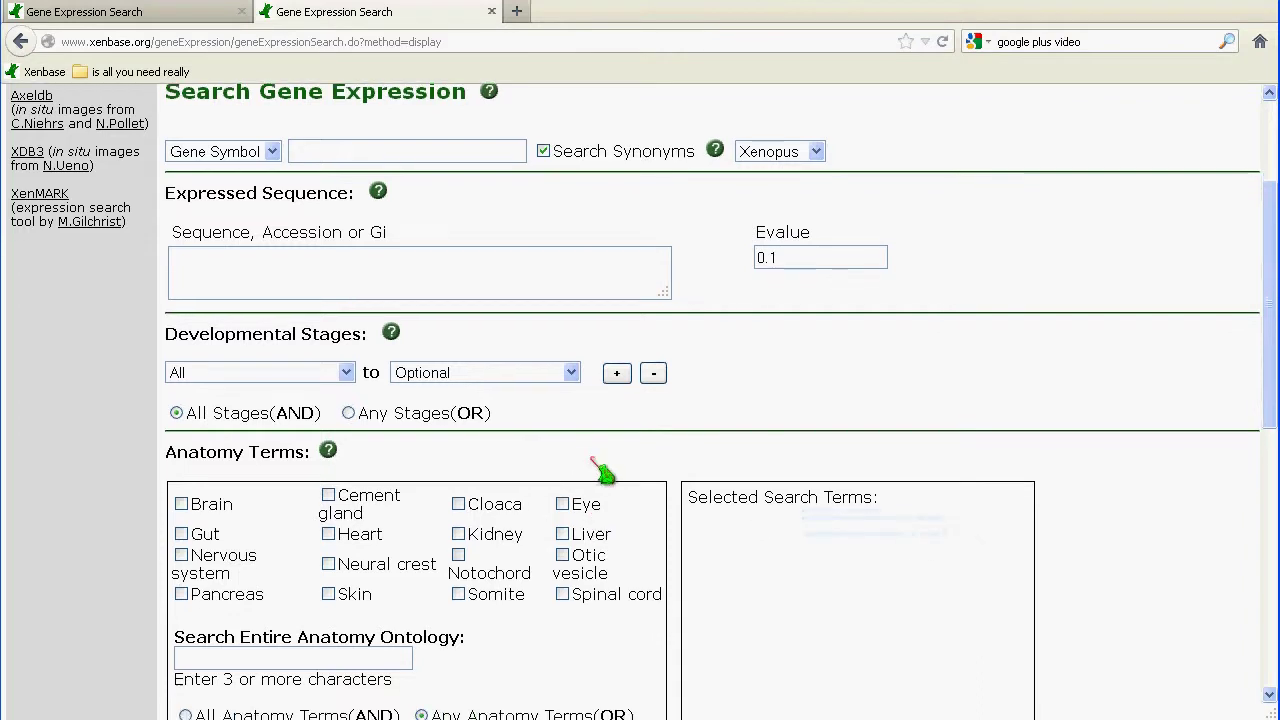
scroll(910, 415, "down", 2)
left_click_drag(1272, 310, 1266, 394)
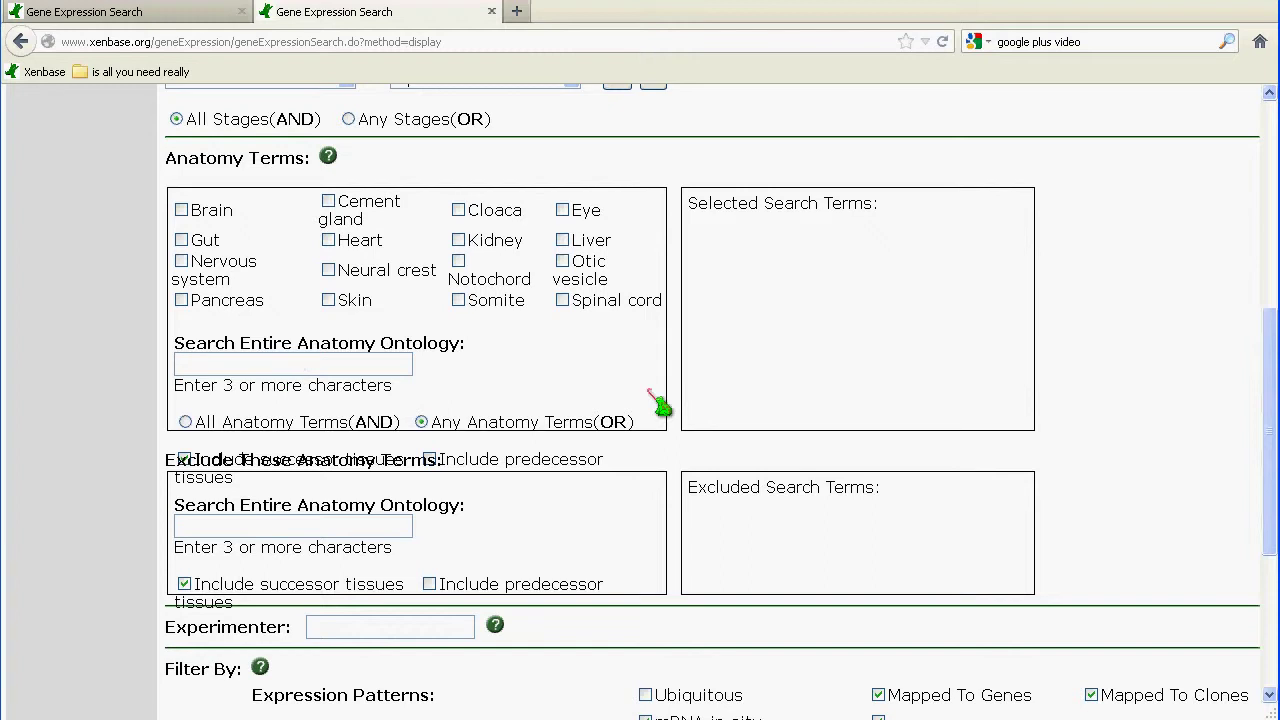
type("xi")
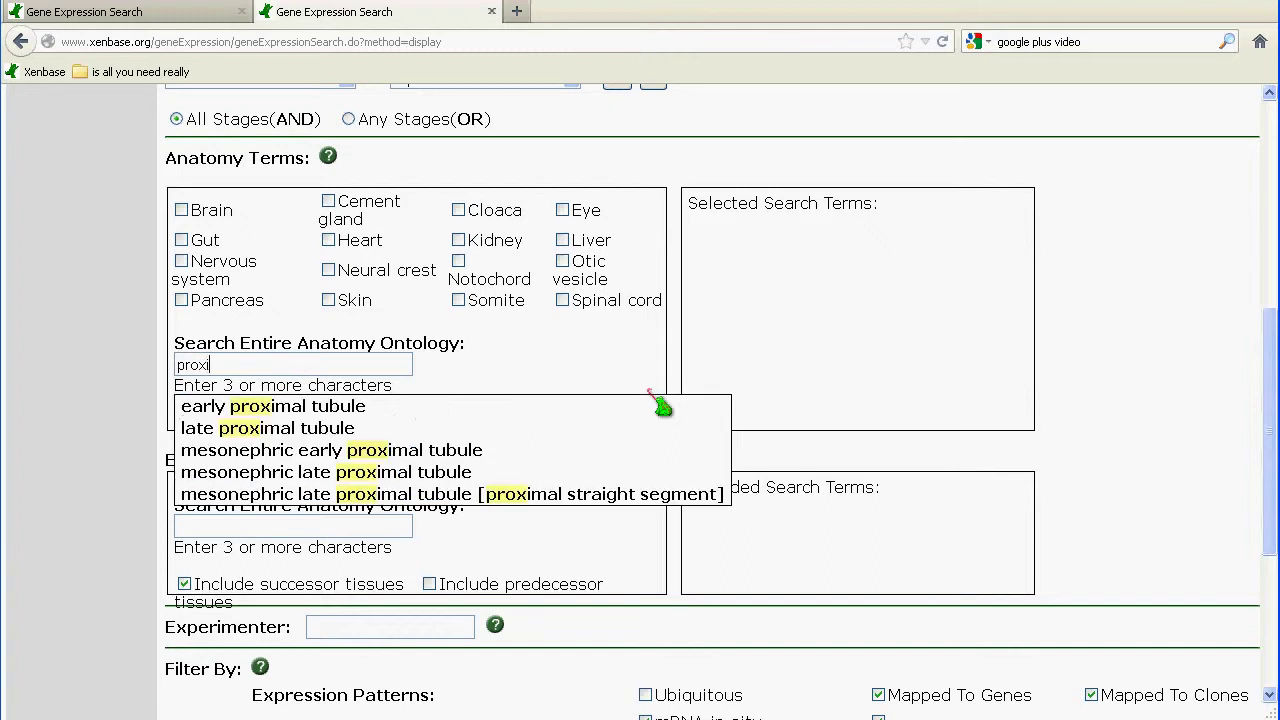
left_click(380, 420)
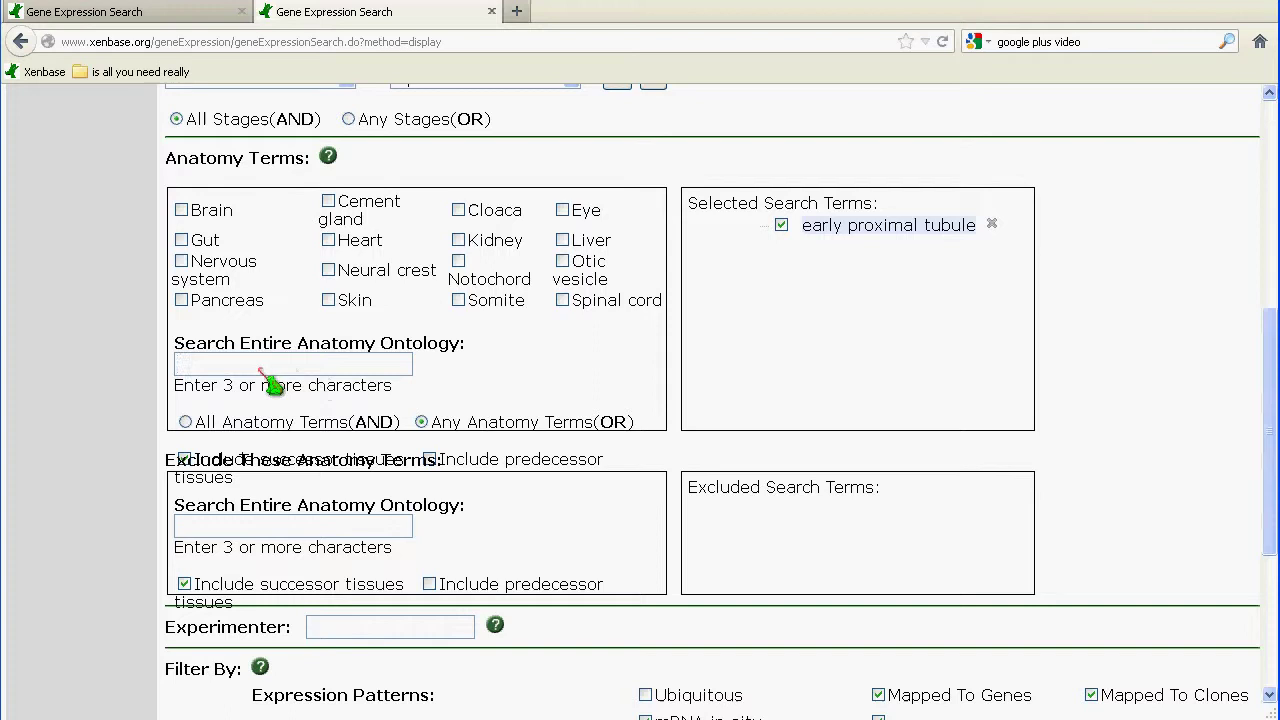
type("proxi")
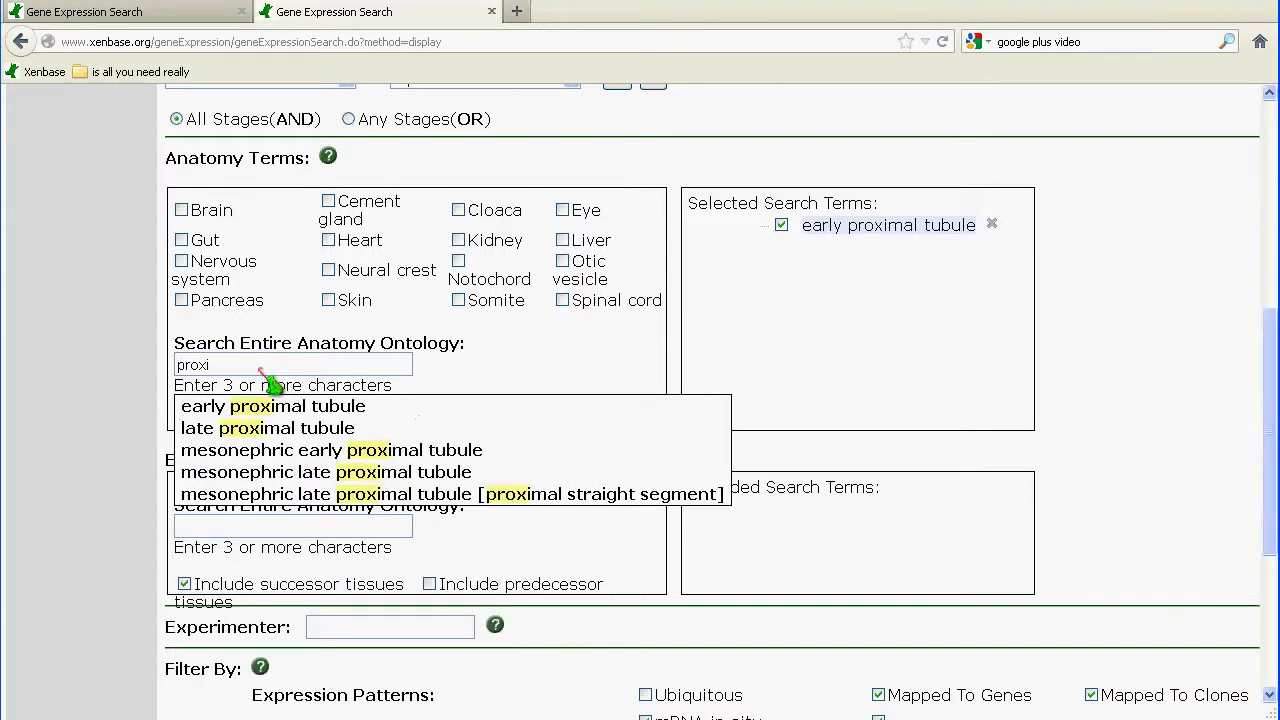
left_click(268, 428)
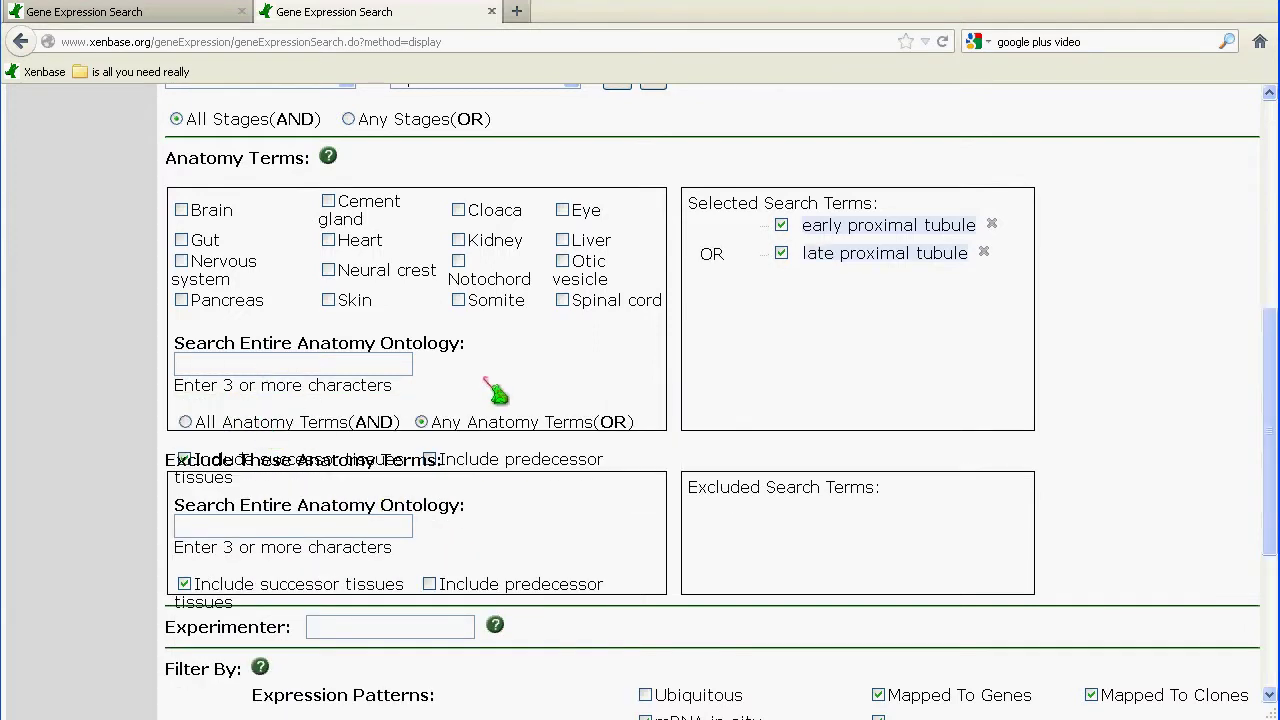
Step: Add early distal tubule as an excluded anatomy term
left_click(306, 527)
type("stal")
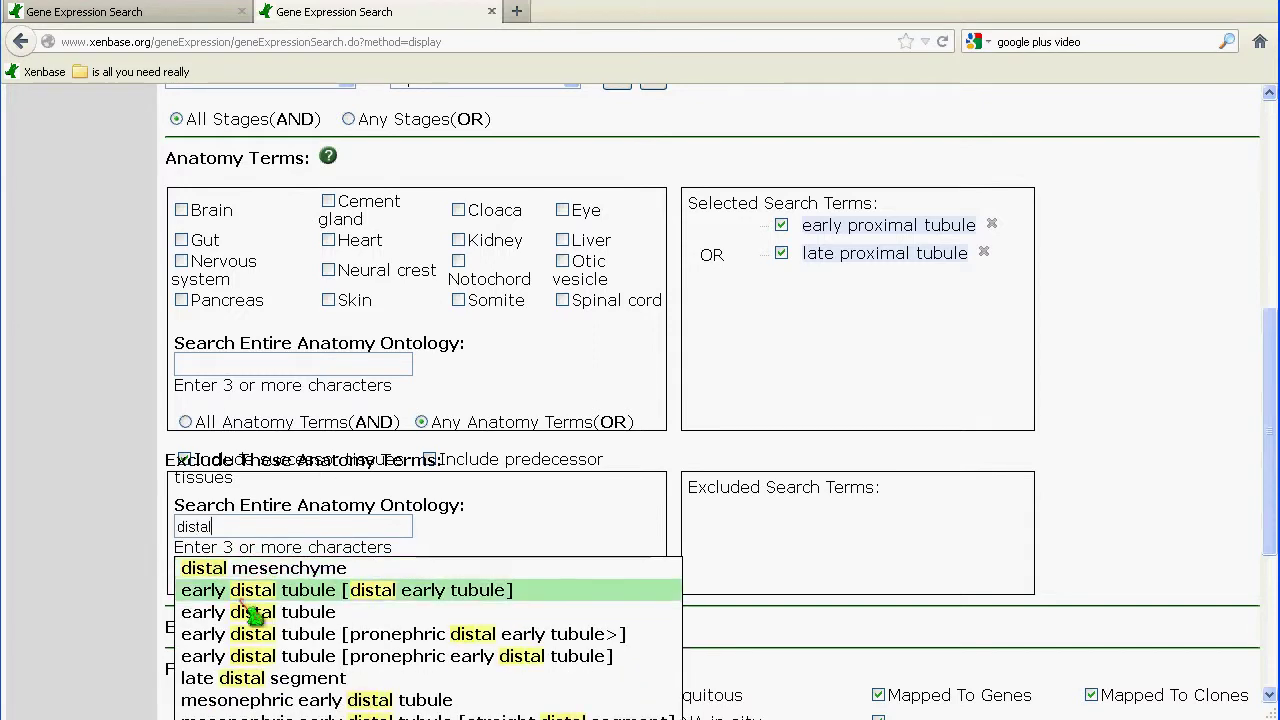
left_click(268, 590)
scroll(560, 391, "down", 5)
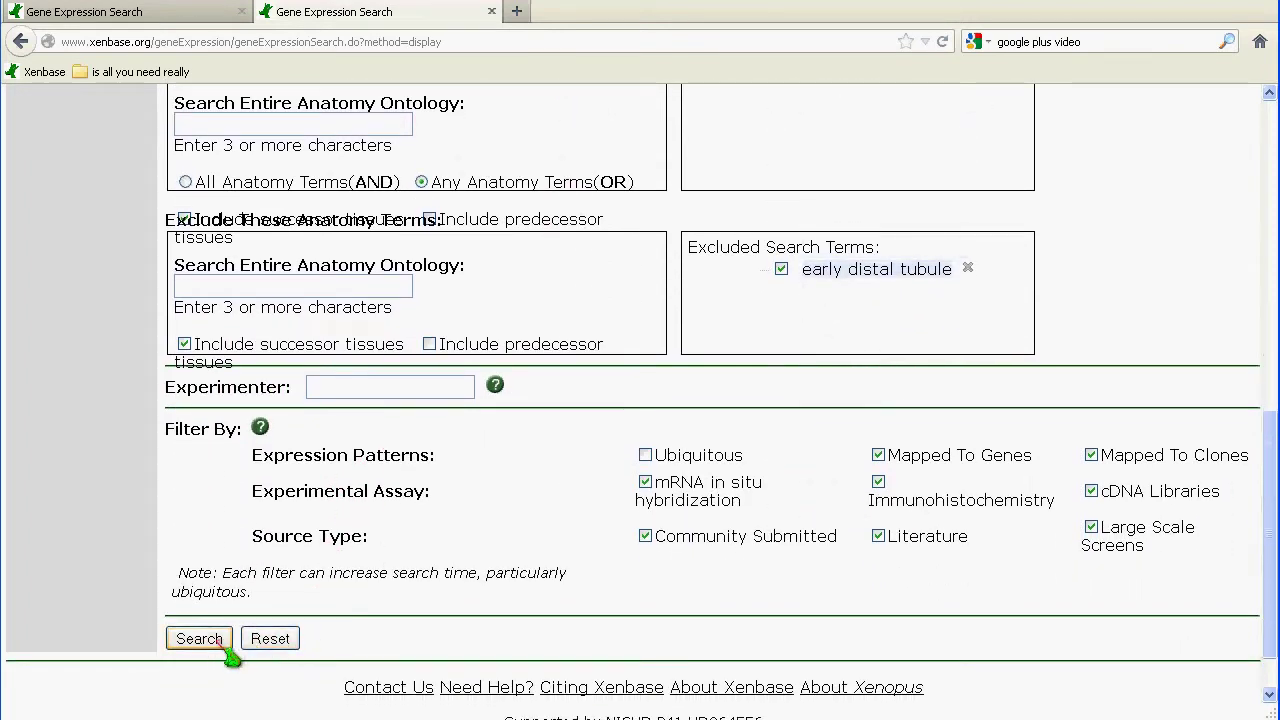
Step: Run the gene expression search and scroll to the slc5a1.1 row among the 6 result genes
left_click(225, 645)
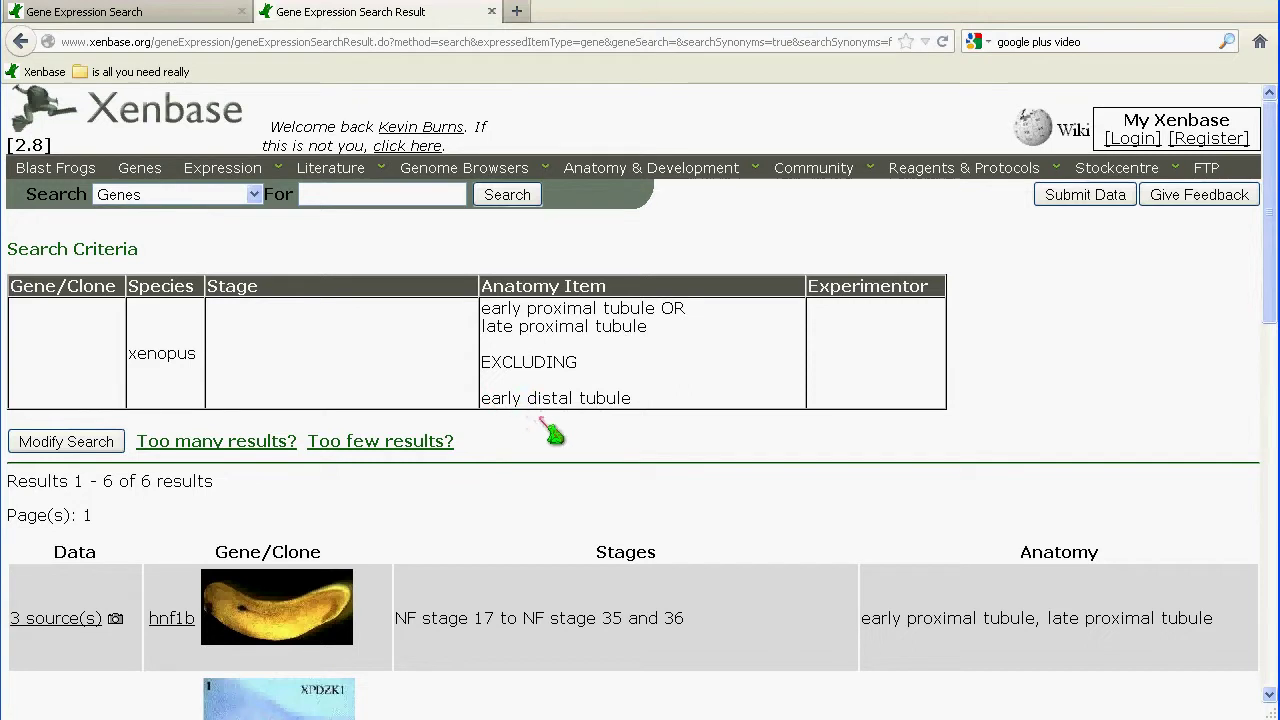
scroll(553, 433, "down", 3)
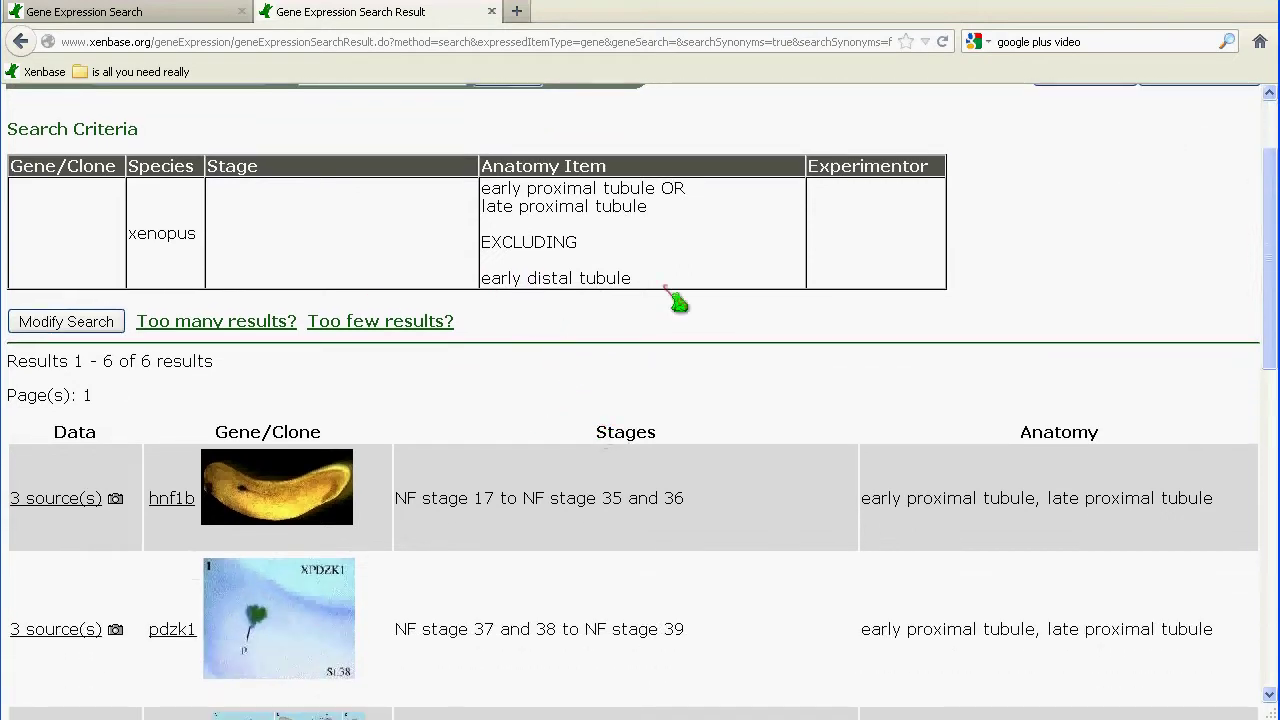
scroll(551, 449, "down", 3)
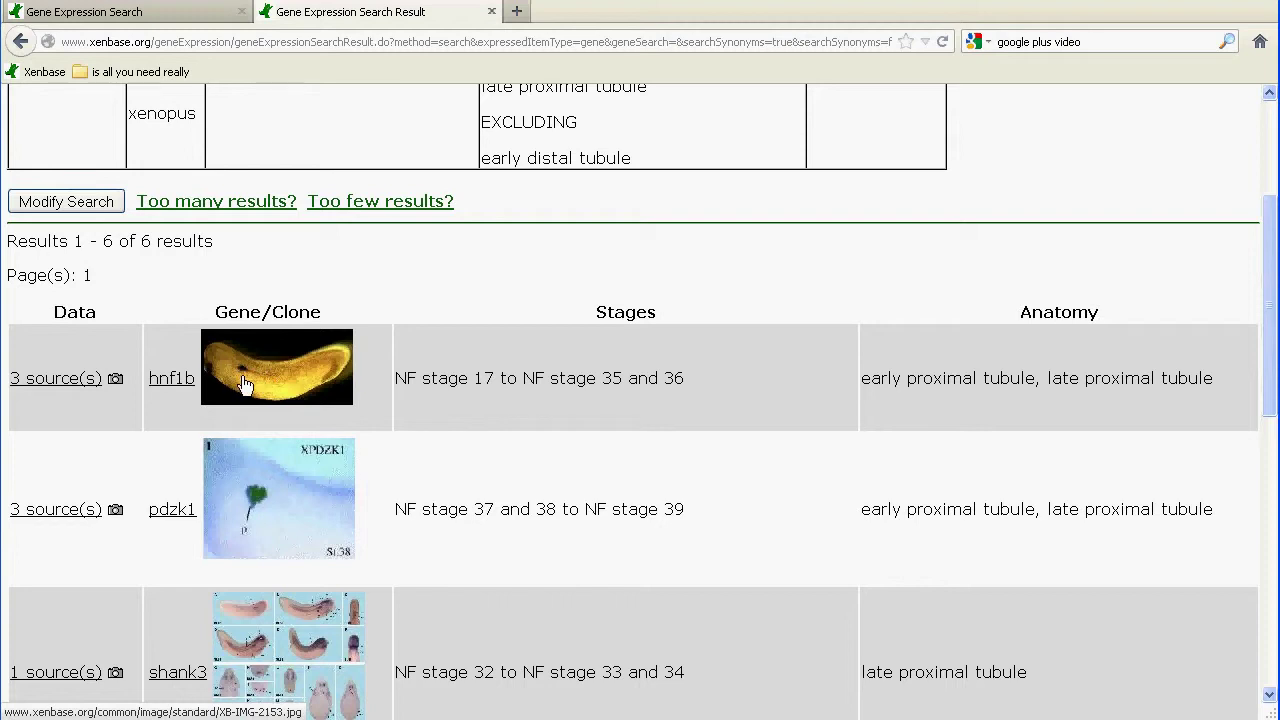
scroll(245, 500, "down", 6)
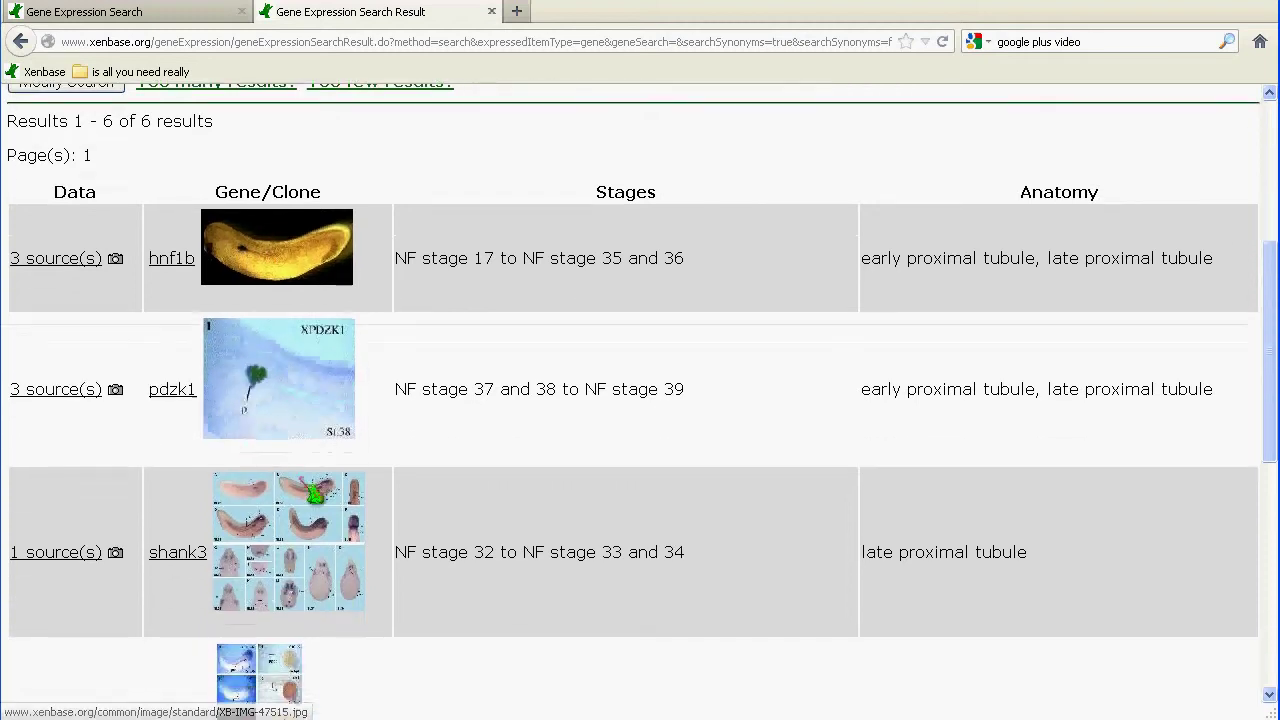
scroll(309, 492, "down", 6)
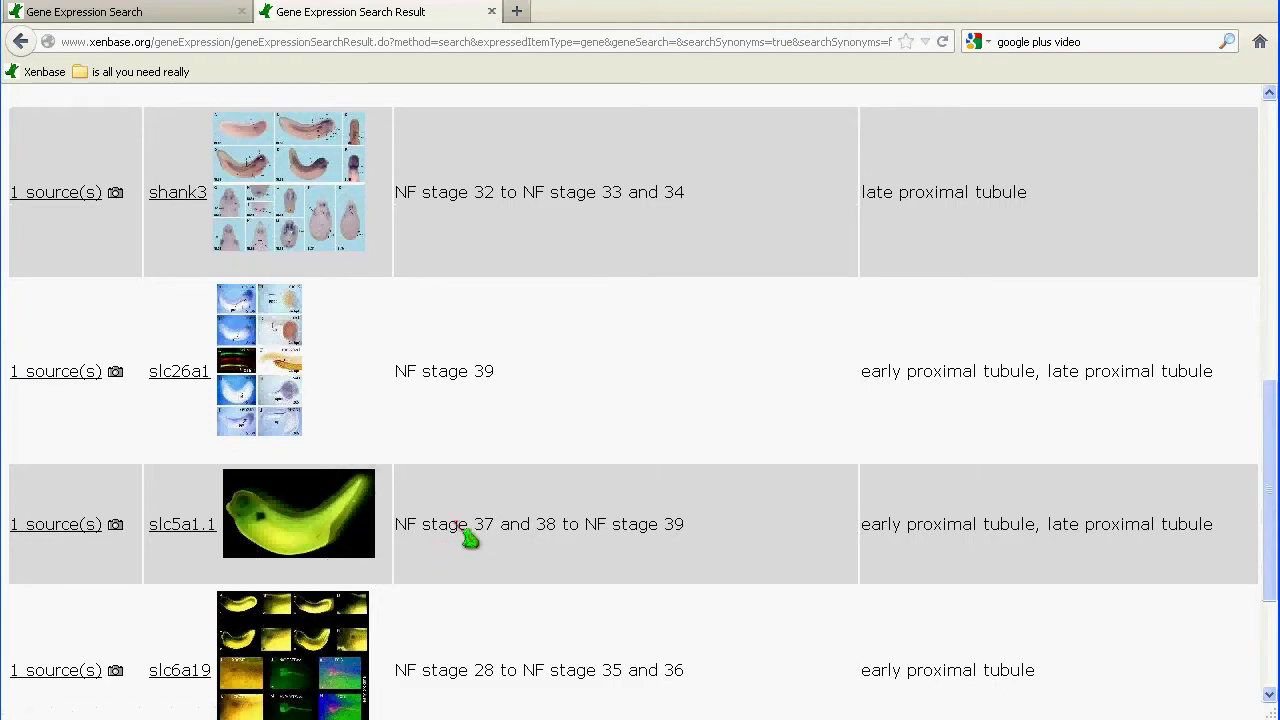
scroll(380, 551, "down", 5)
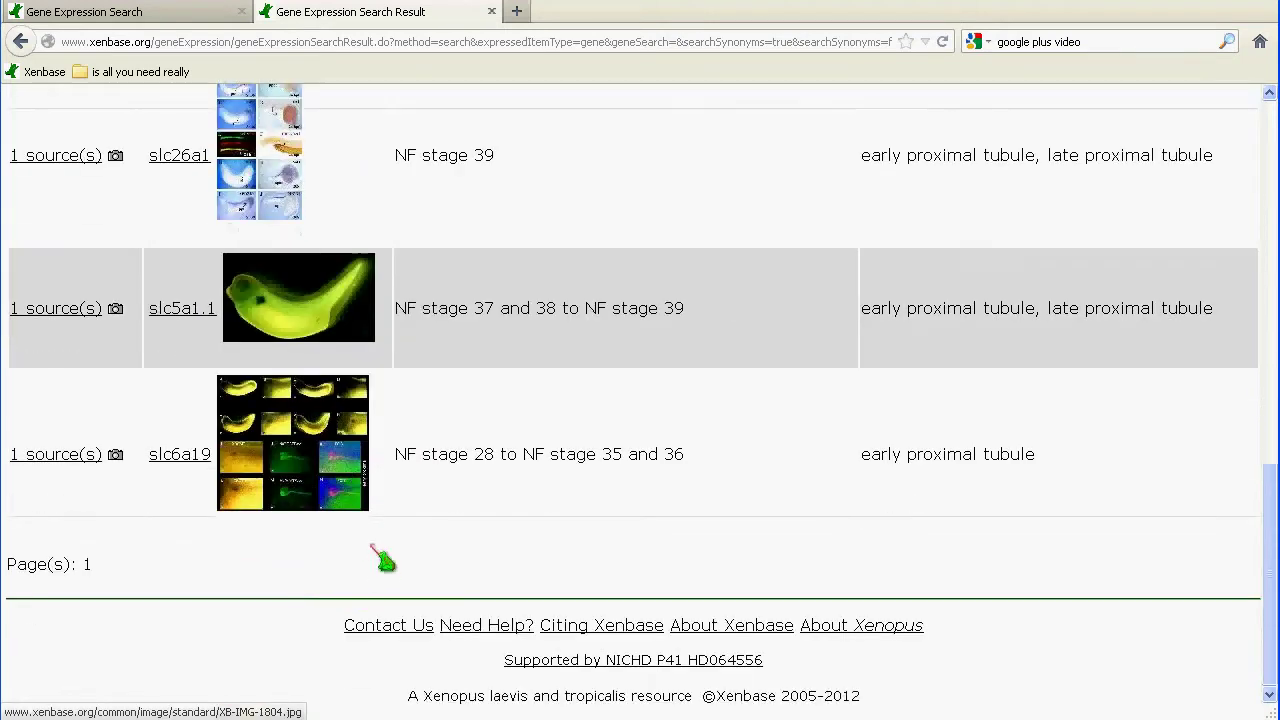
scroll(371, 534, "up", 15)
scroll(360, 557, "up", 3)
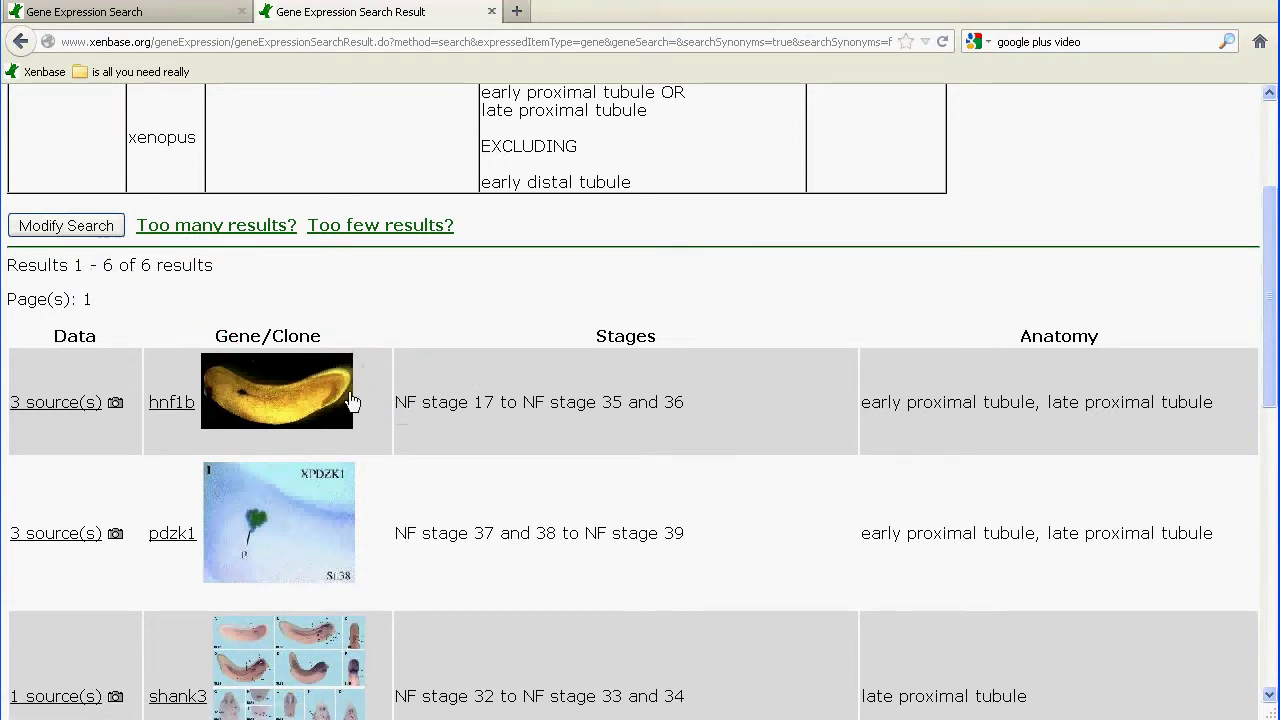
scroll(480, 491, "down", 6)
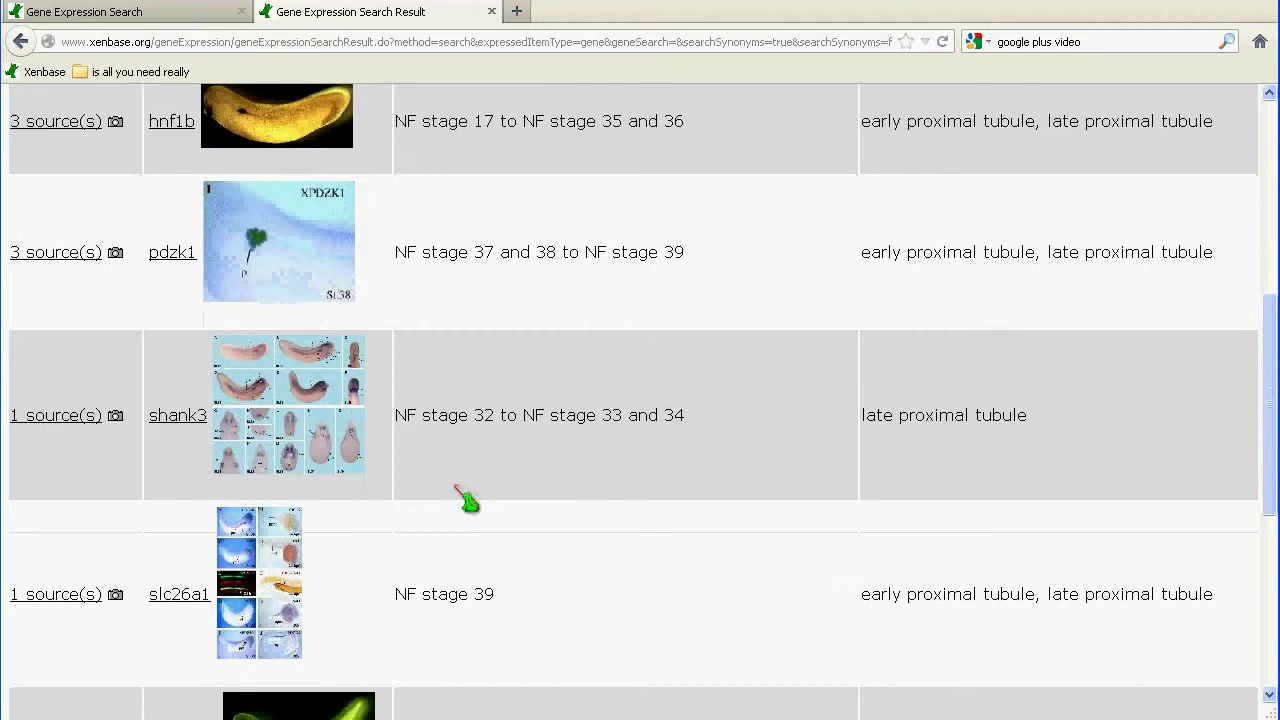
scroll(195, 570, "down", 2)
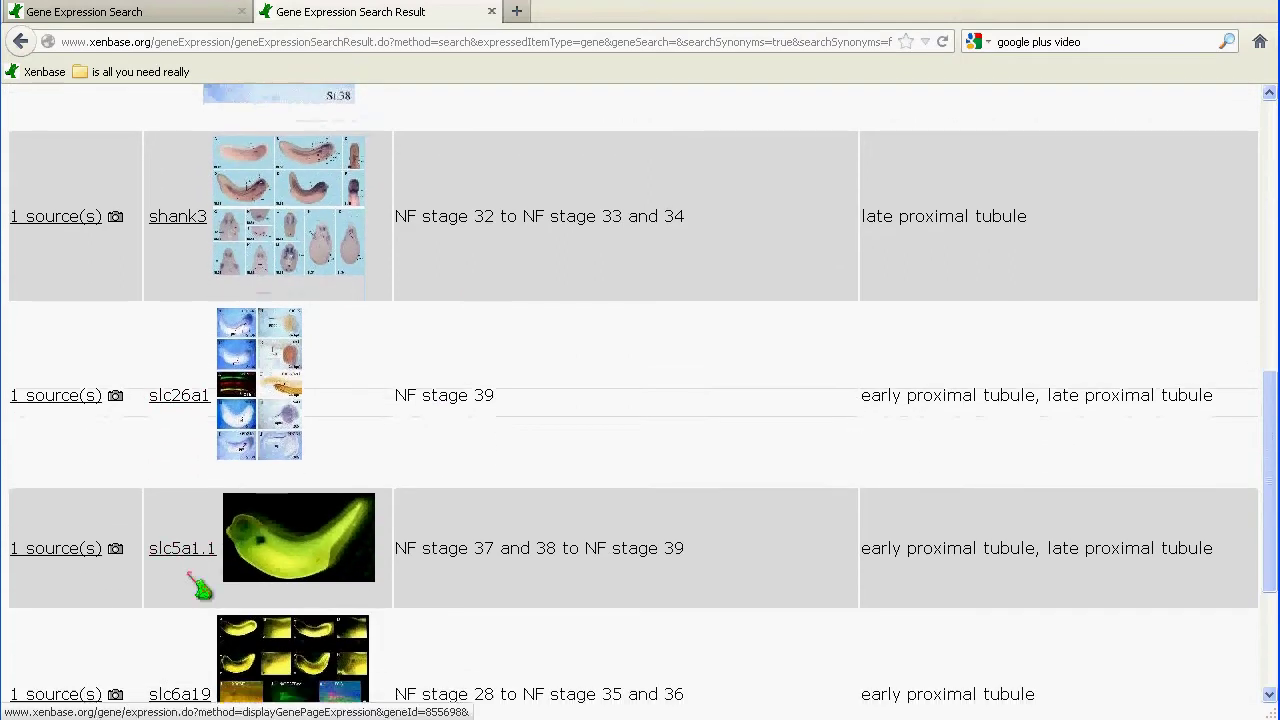
Step: Open the slc5a1.1 gene page in a new tab and switch to it
right_click(188, 563)
left_click(240, 570)
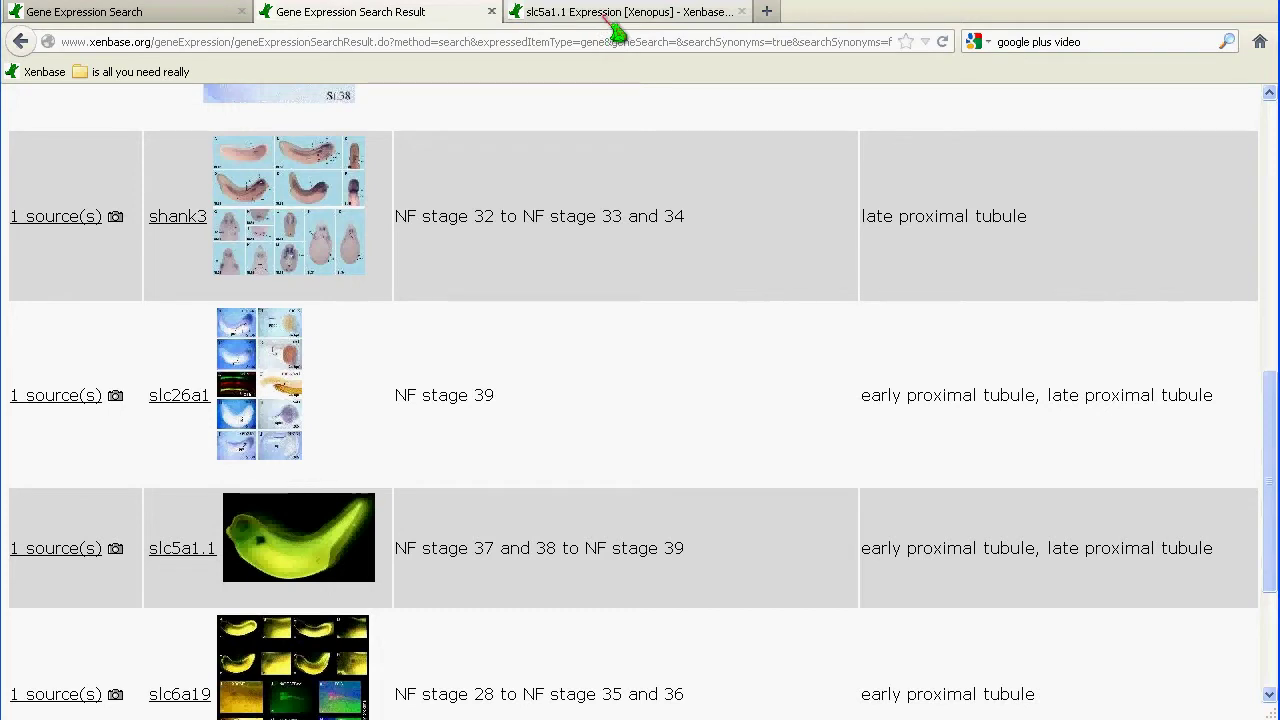
left_click(600, 44)
left_click(615, 12)
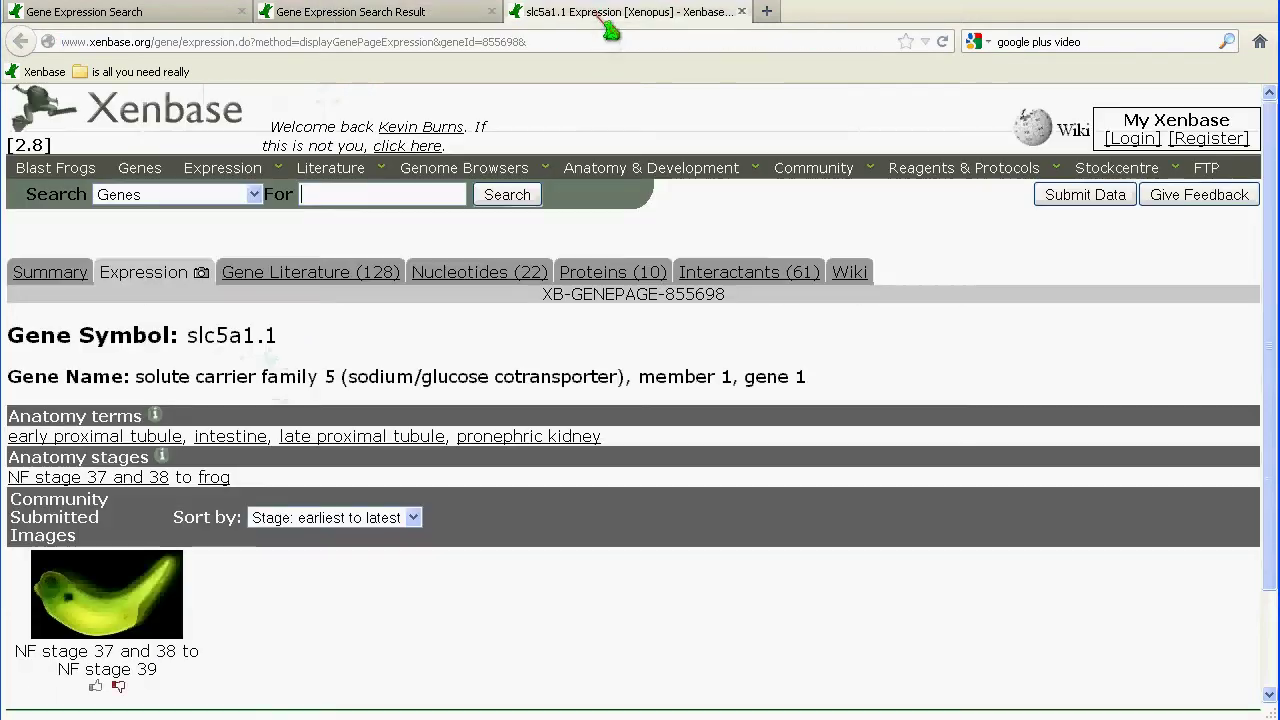
scroll(385, 443, "down", 2)
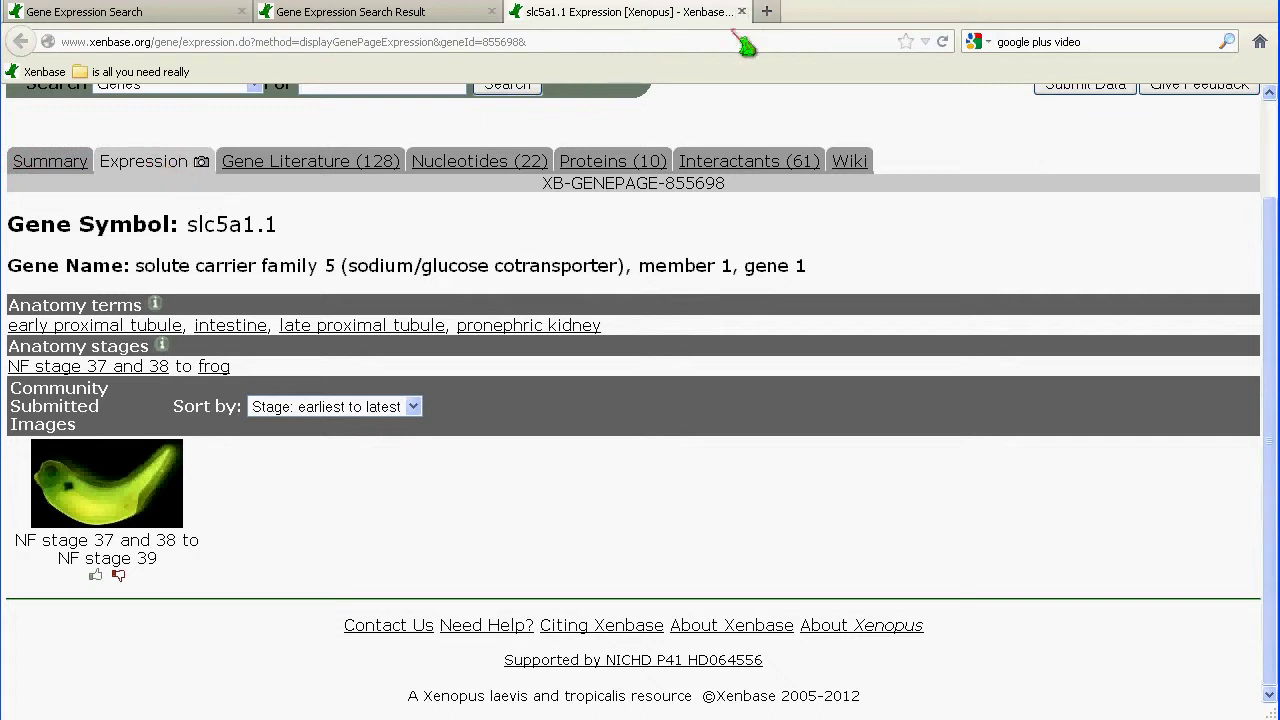
Step: Show the slc5a1.1 Summary with genome browser models, expression images and orthologs
left_click(50, 163)
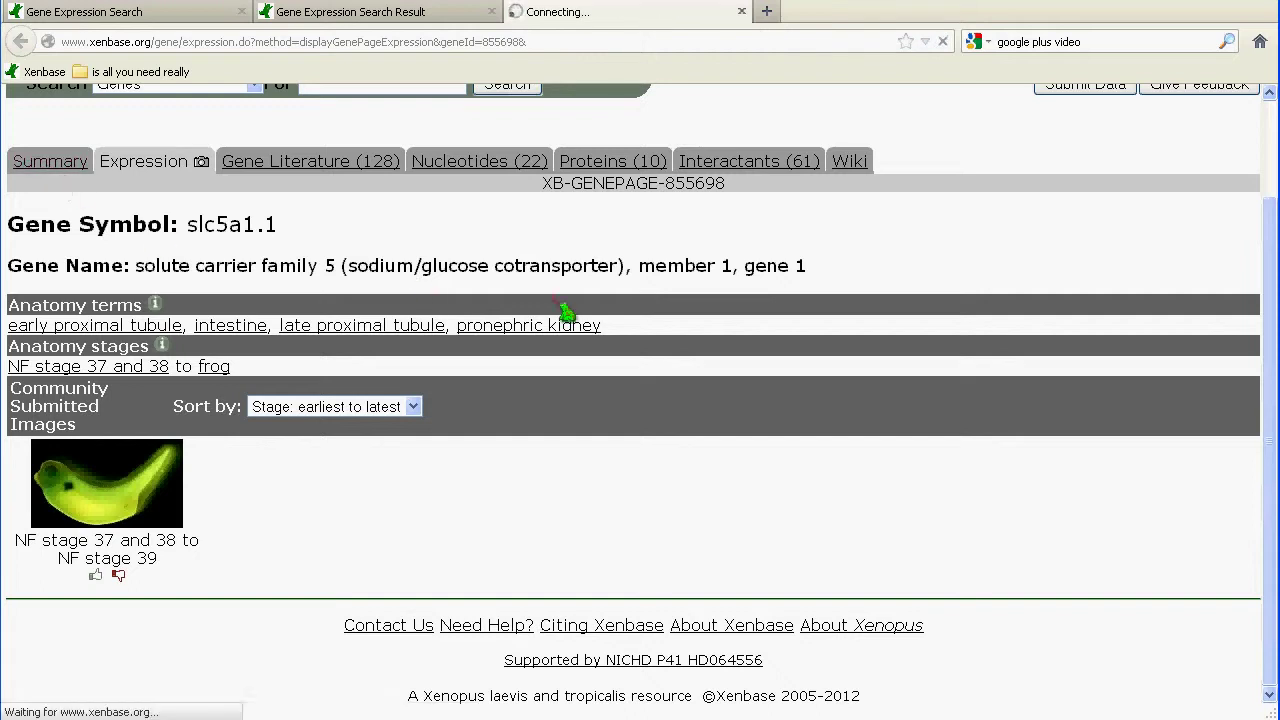
scroll(446, 339, "down", 10)
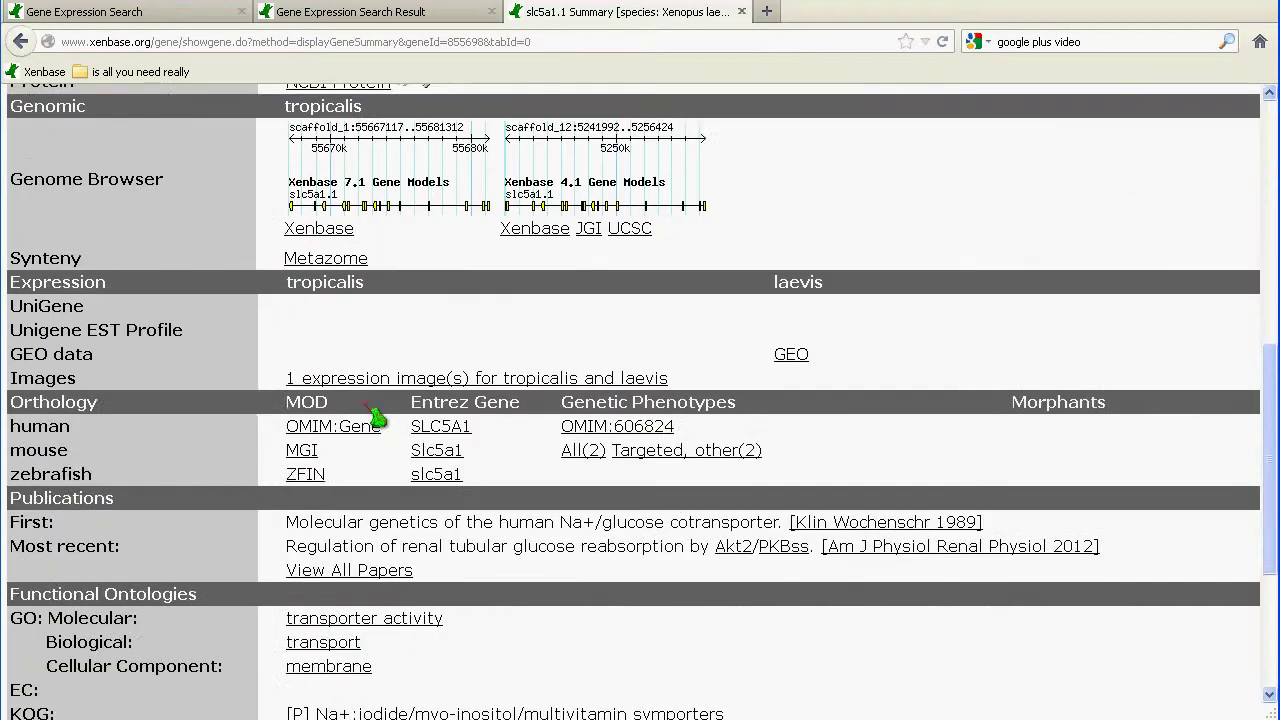
scroll(410, 405, "up", 10)
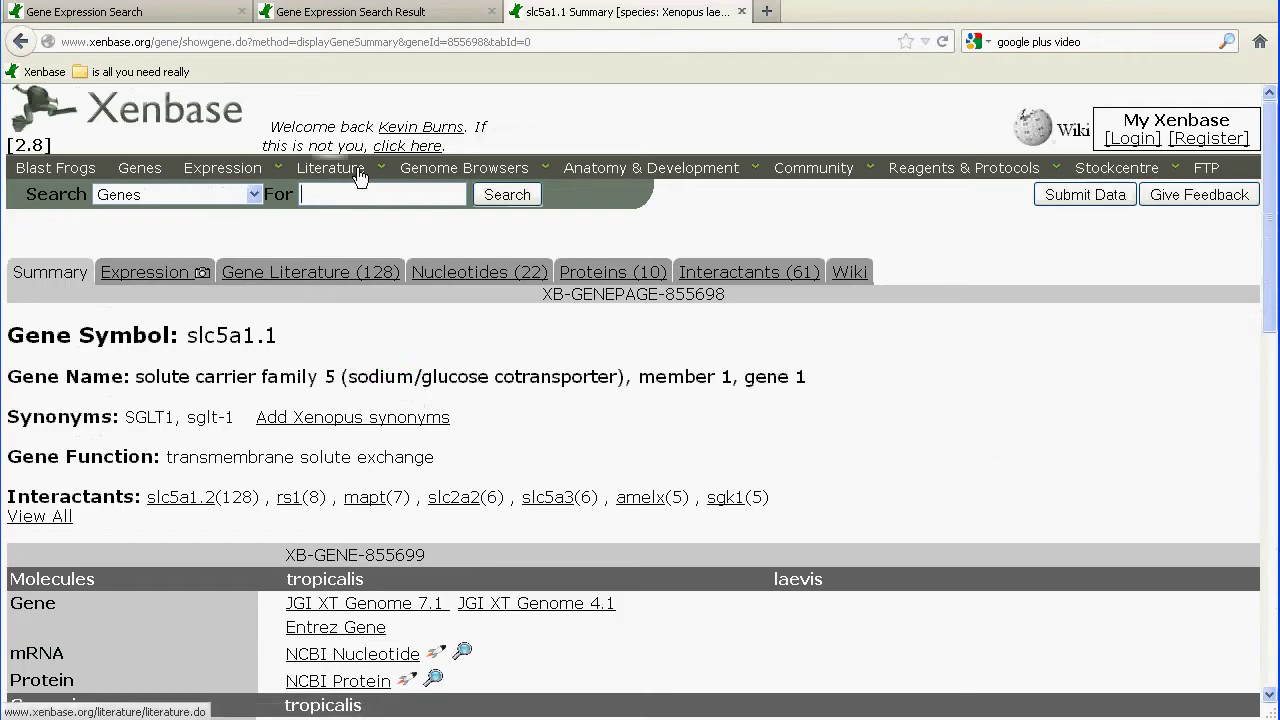
Step: Open Textpresso literature search in a new tab and enter slc5a1.1 as the keyword
mouse_move(360, 175)
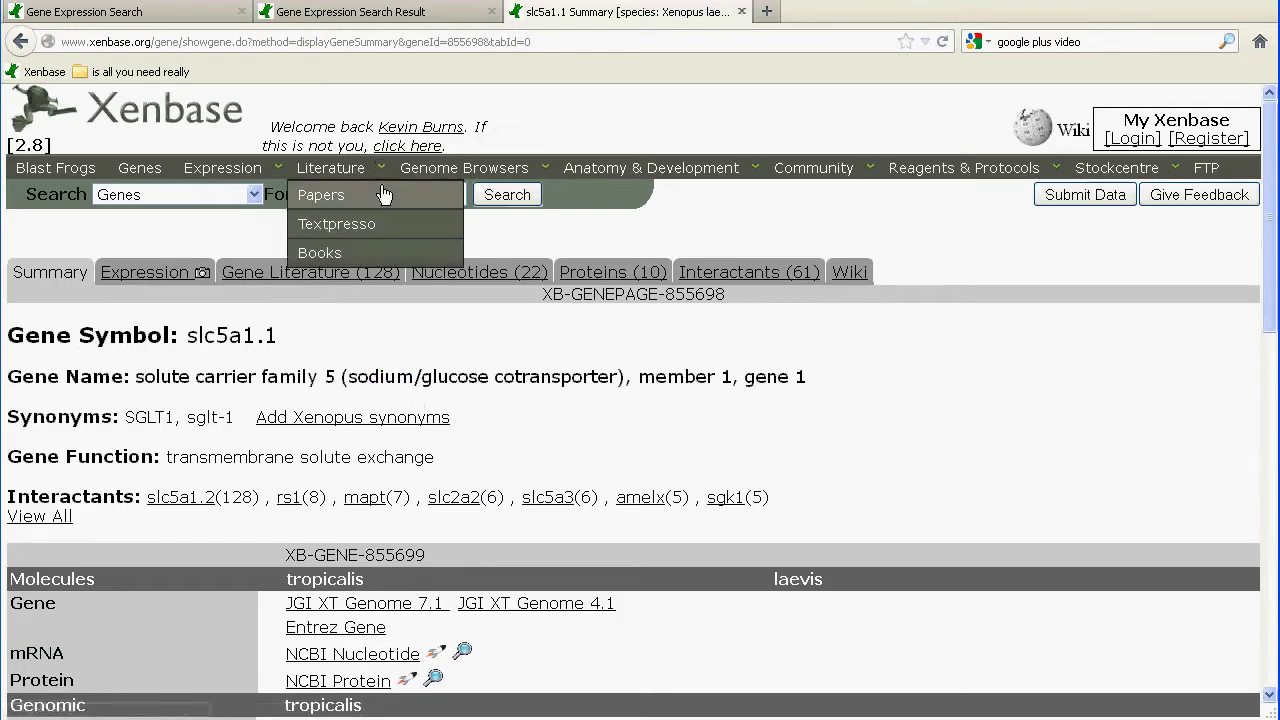
right_click(378, 228)
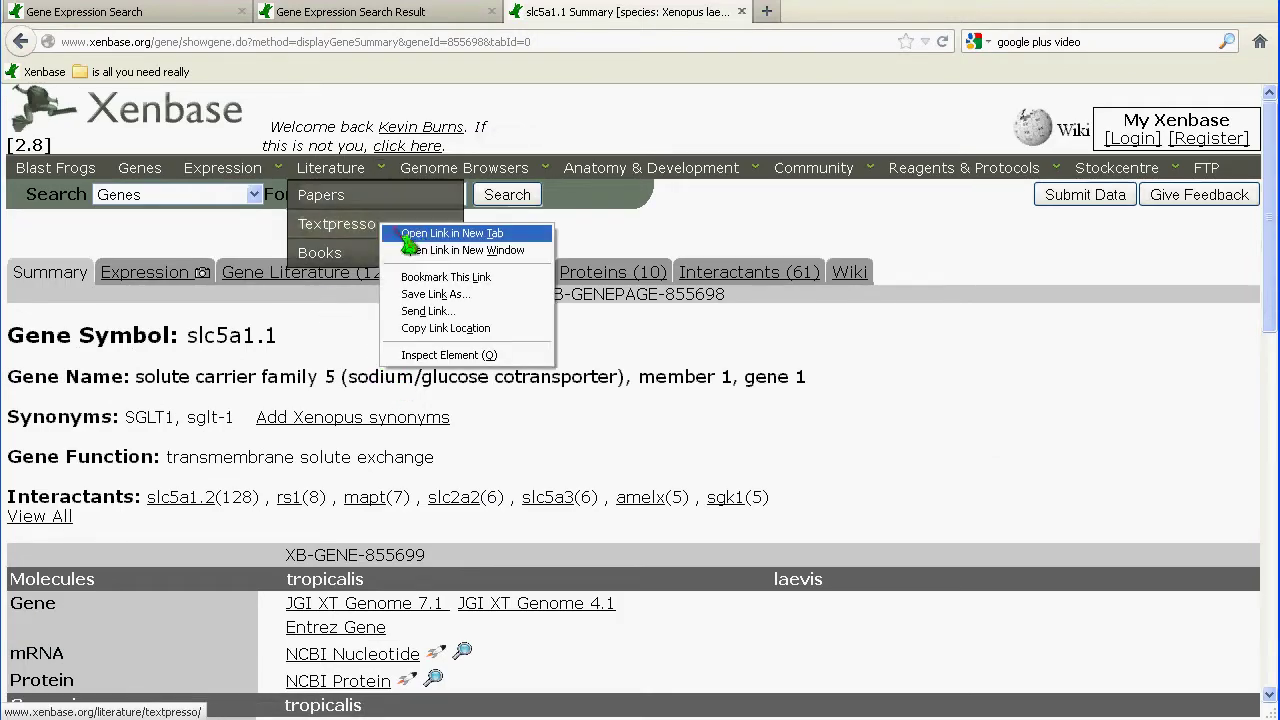
left_click(578, 232)
left_click(830, 12)
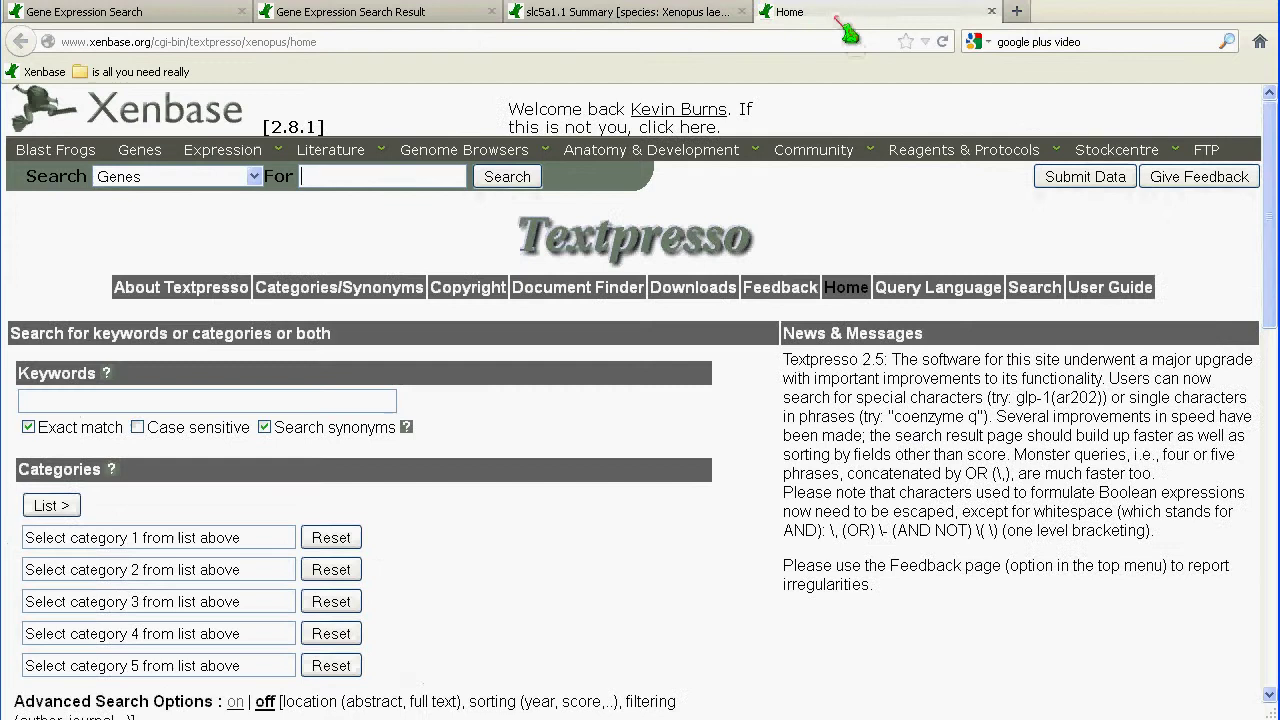
left_click(155, 400)
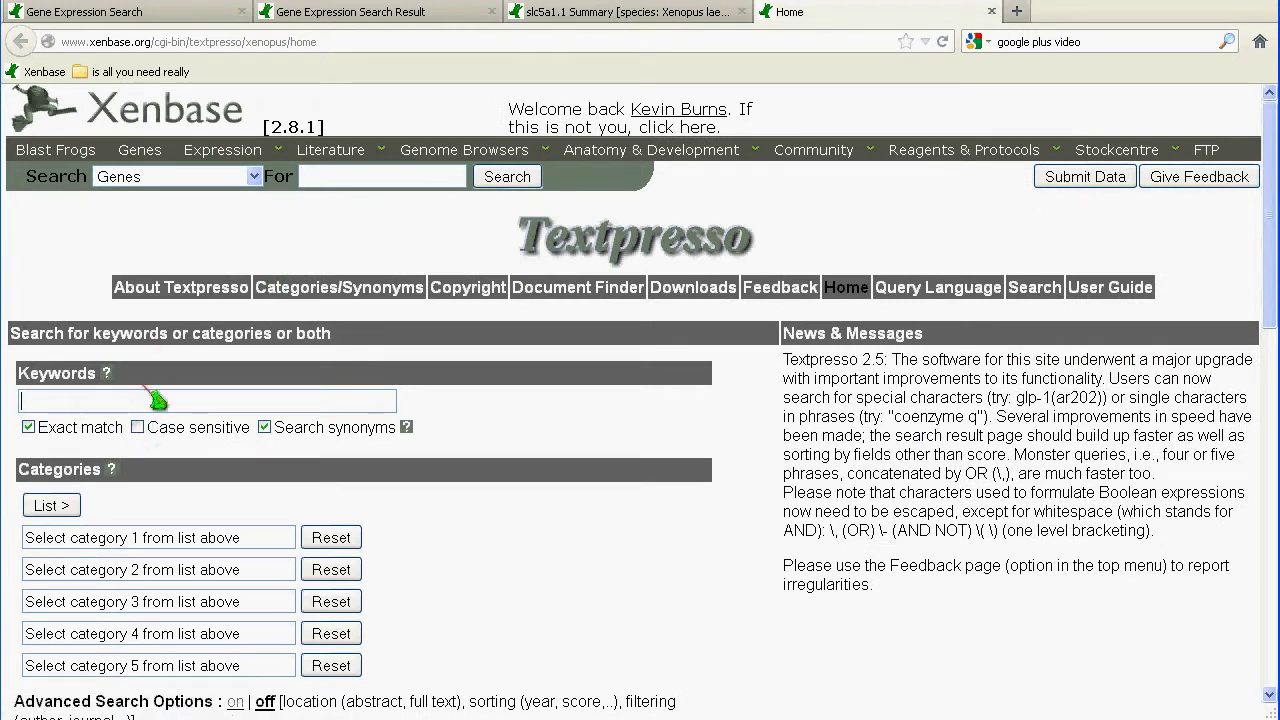
type("slc5a1.1")
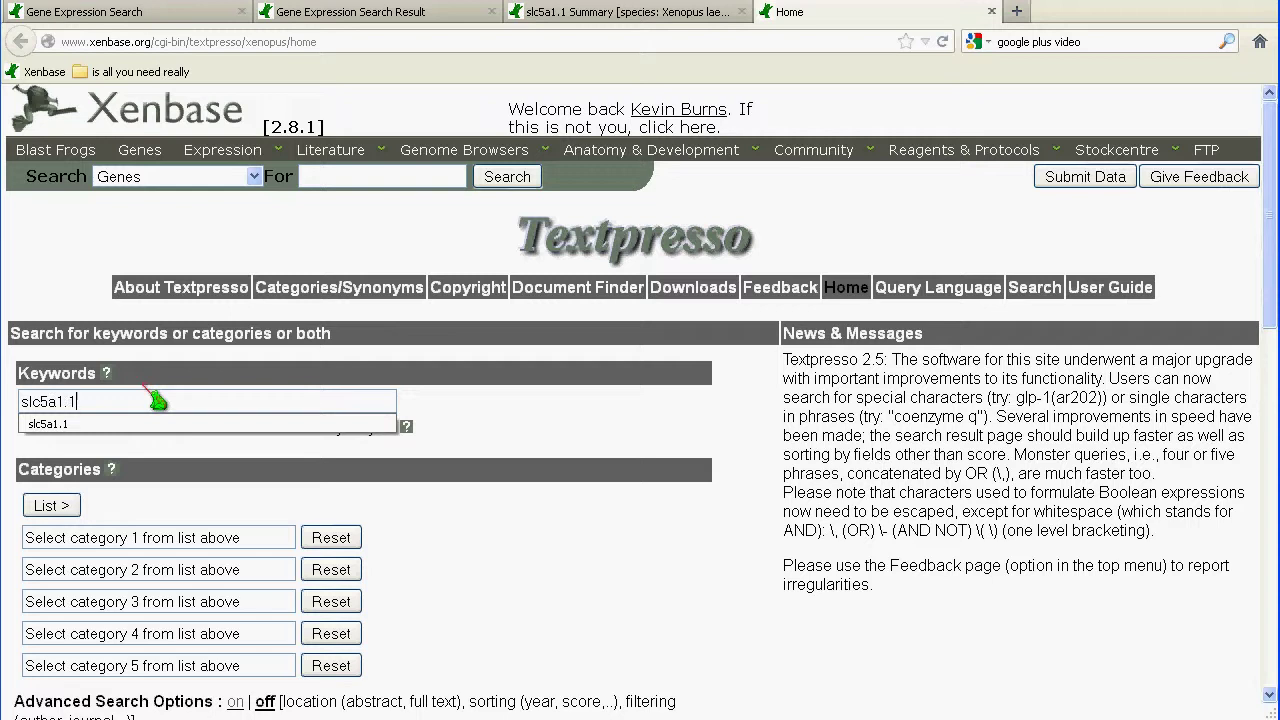
left_click(92, 428)
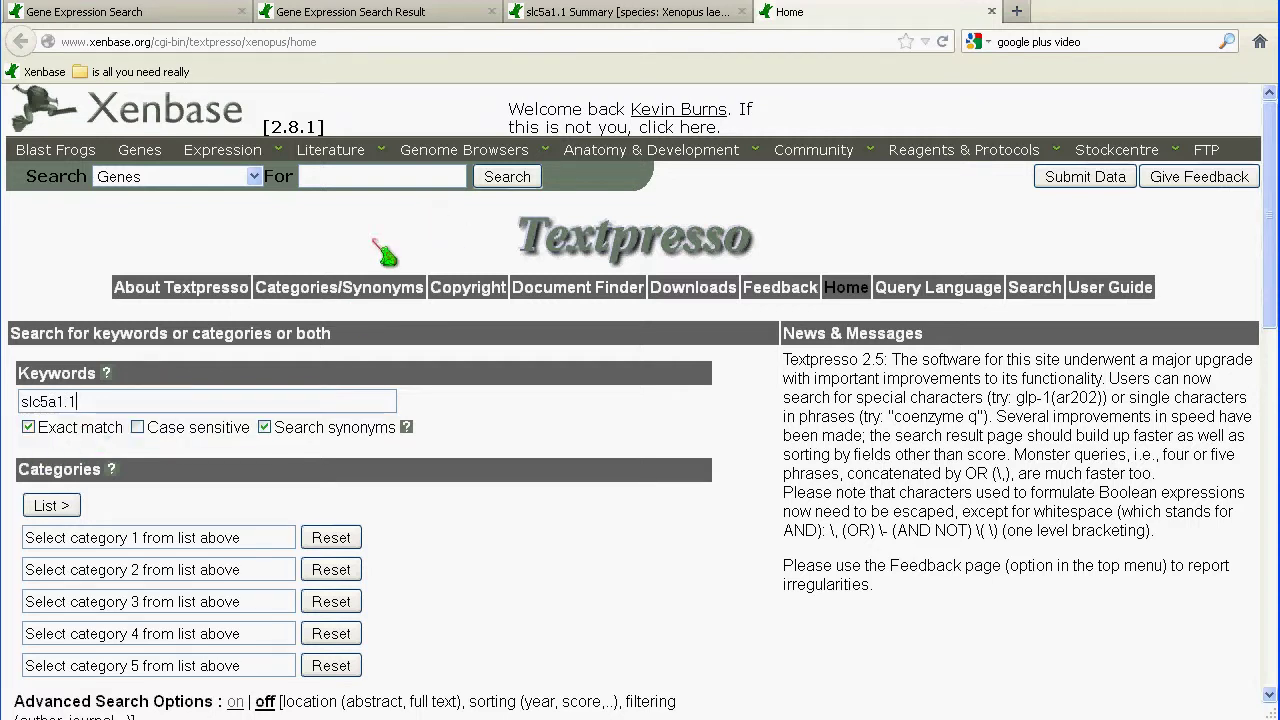
Step: Set the search categories to anatomy (Xenopus) and gene (Xenopus) from the Biological list
left_click(88, 539)
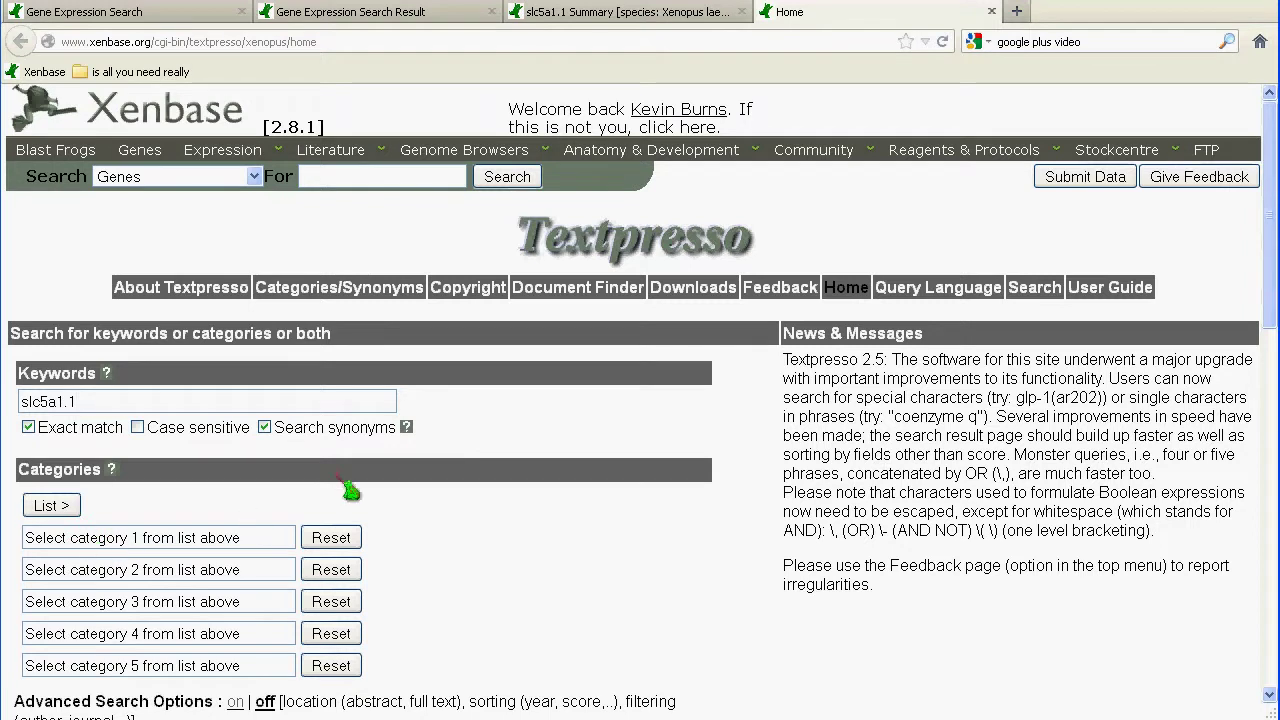
scroll(350, 490, "down", 2)
left_click(54, 388)
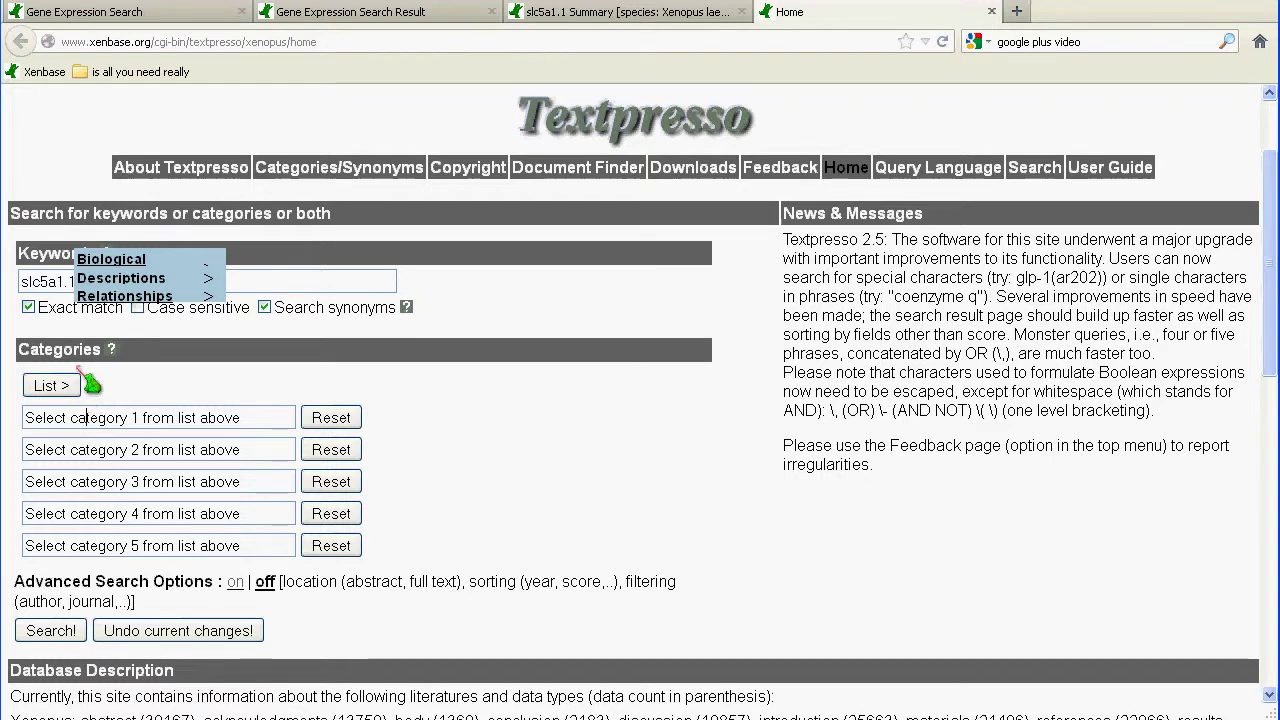
left_click(52, 385)
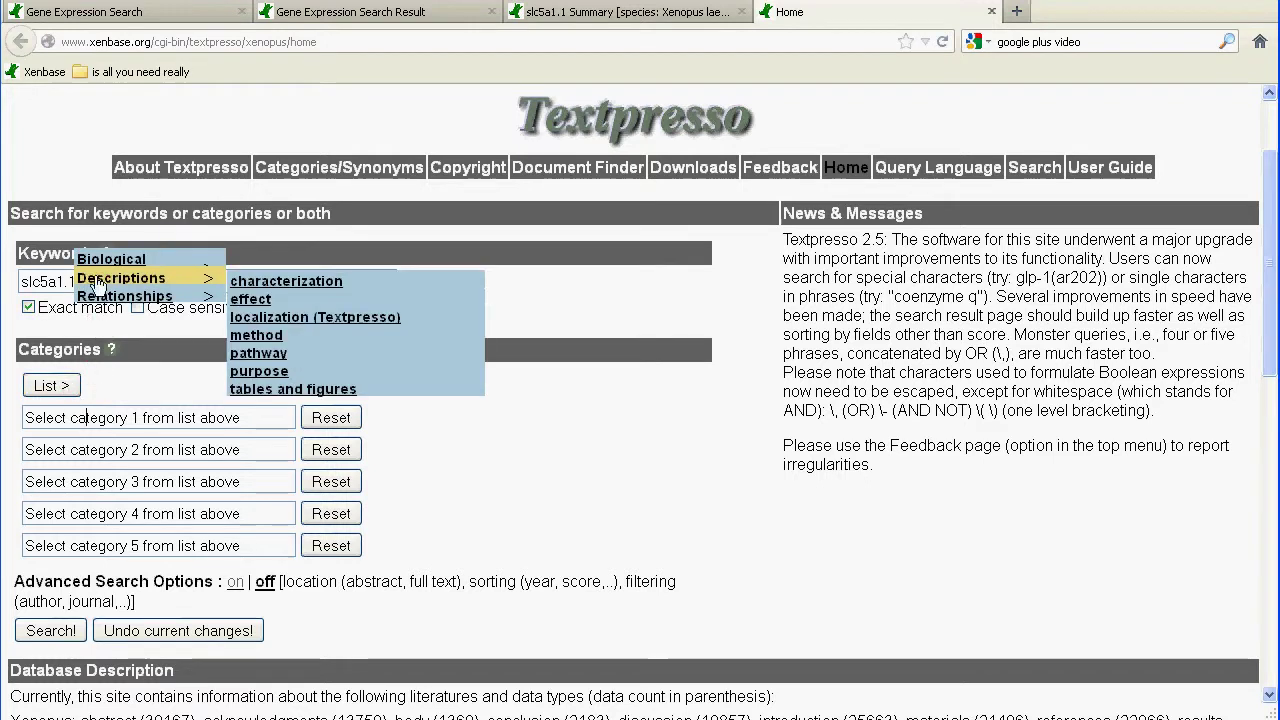
mouse_move(125, 265)
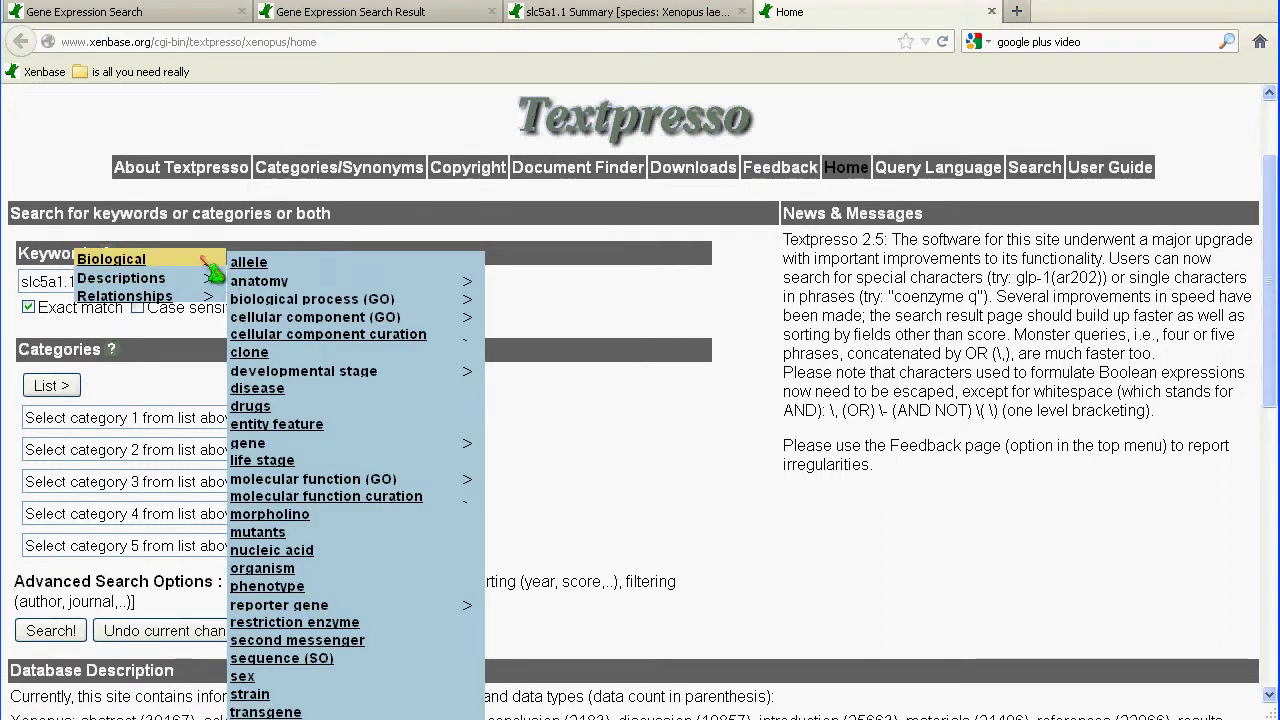
mouse_move(290, 284)
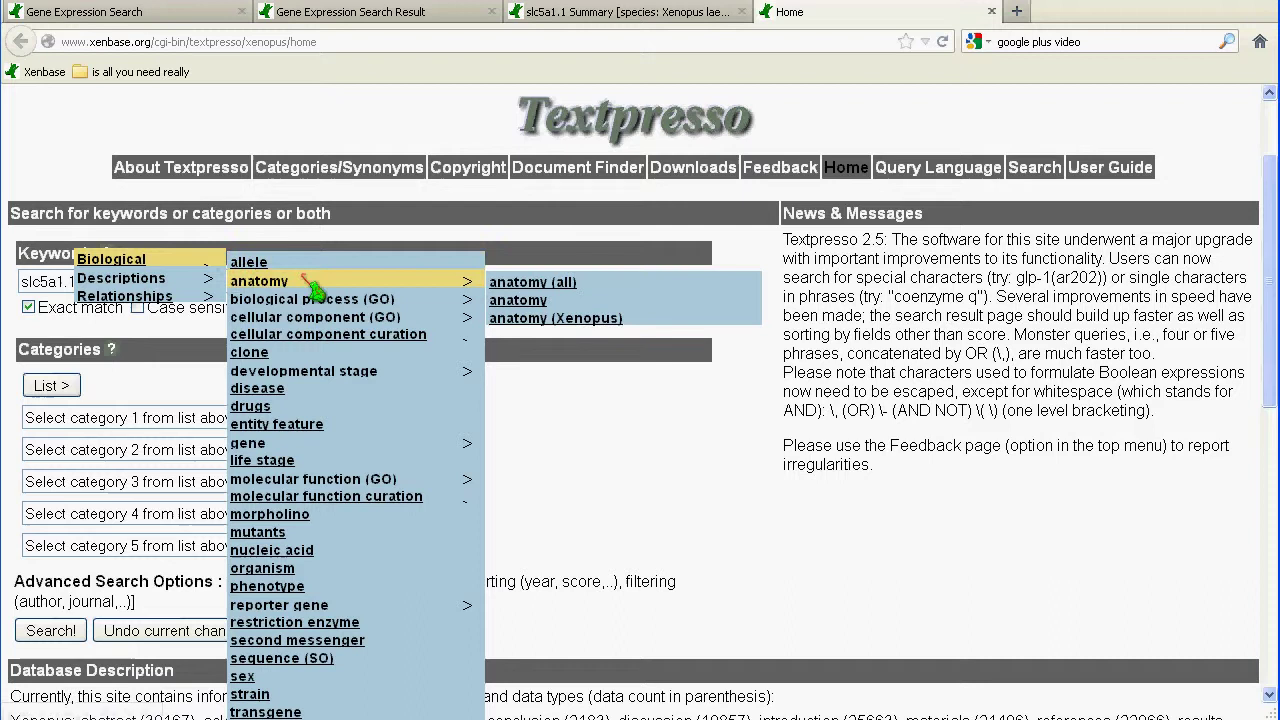
left_click(553, 318)
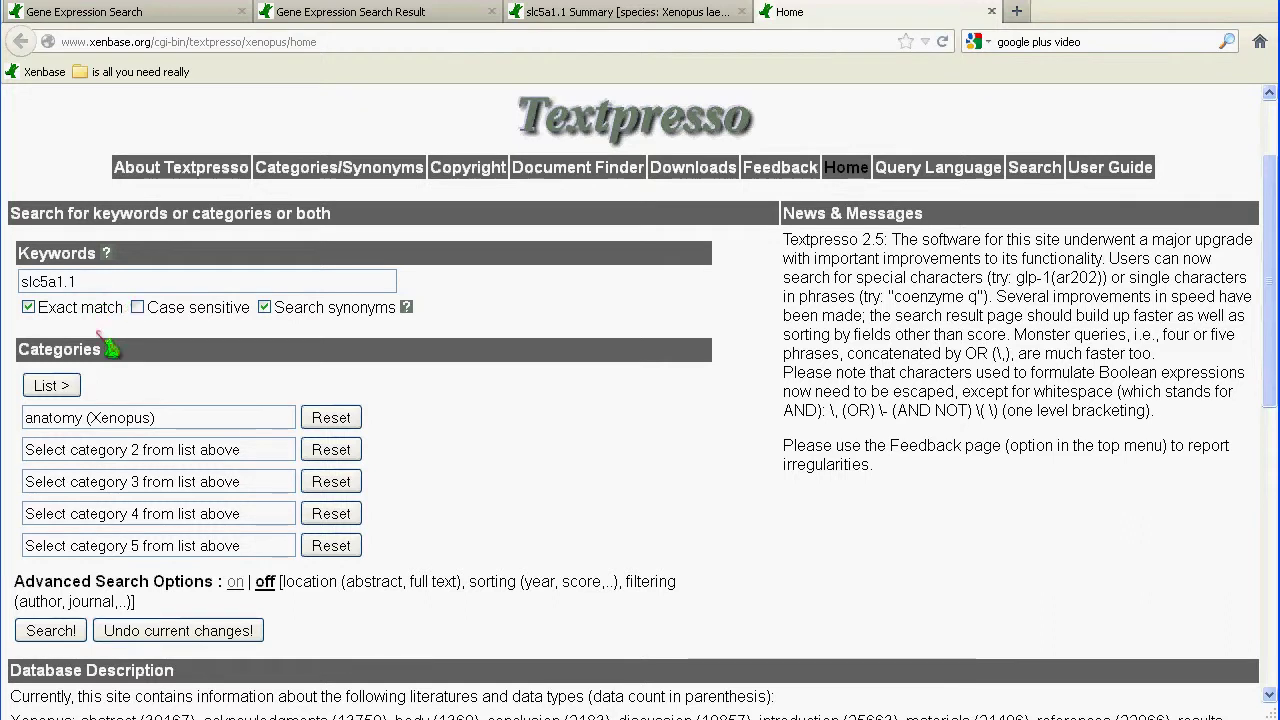
left_click(66, 386)
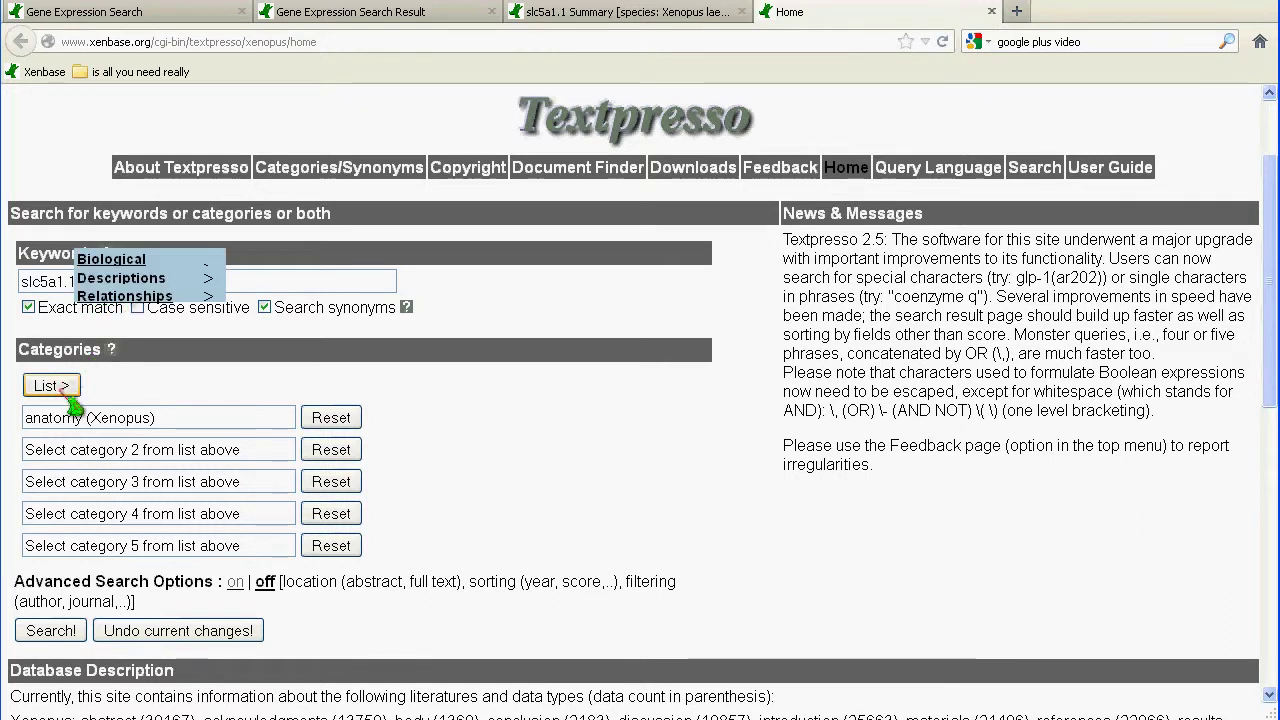
mouse_move(90, 287)
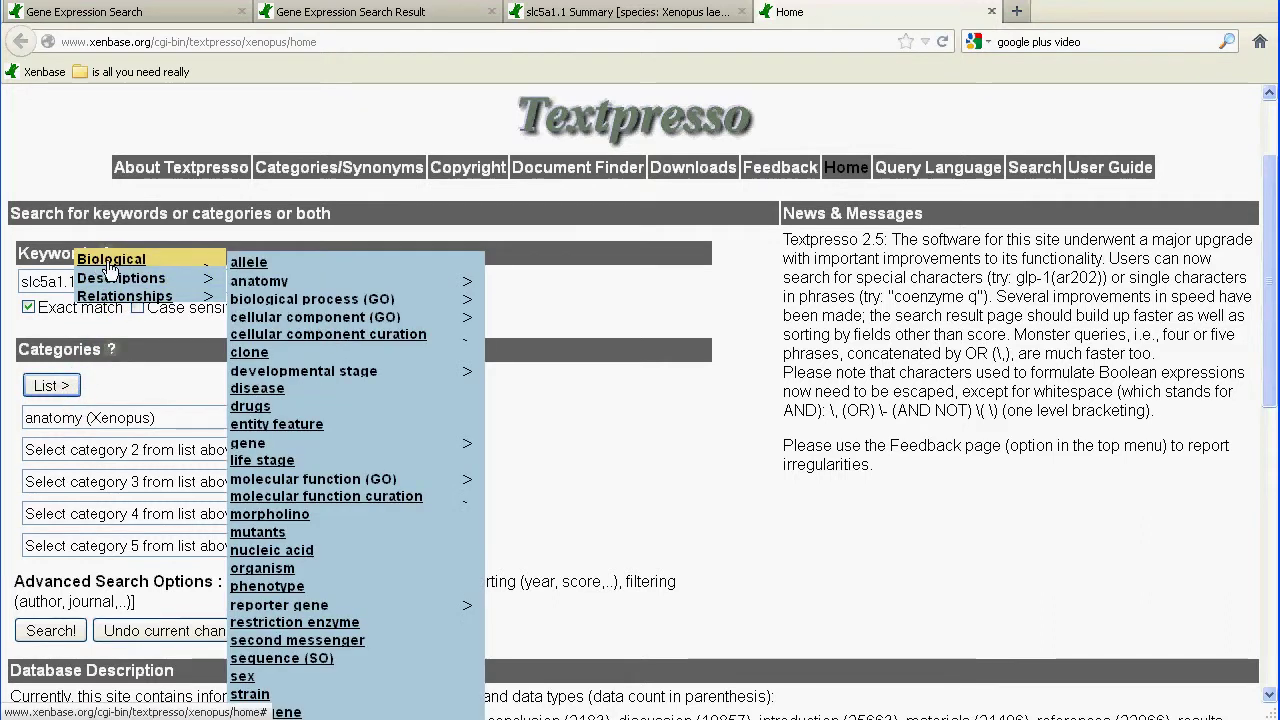
mouse_move(330, 445)
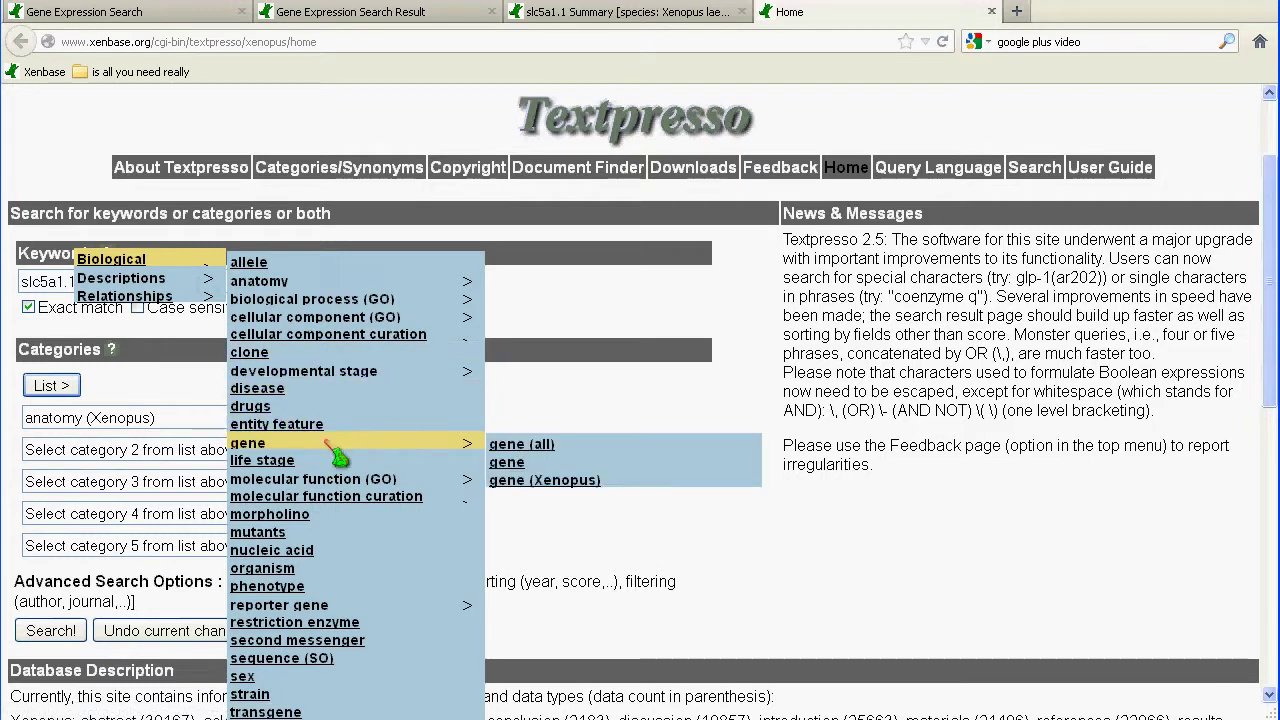
left_click(533, 482)
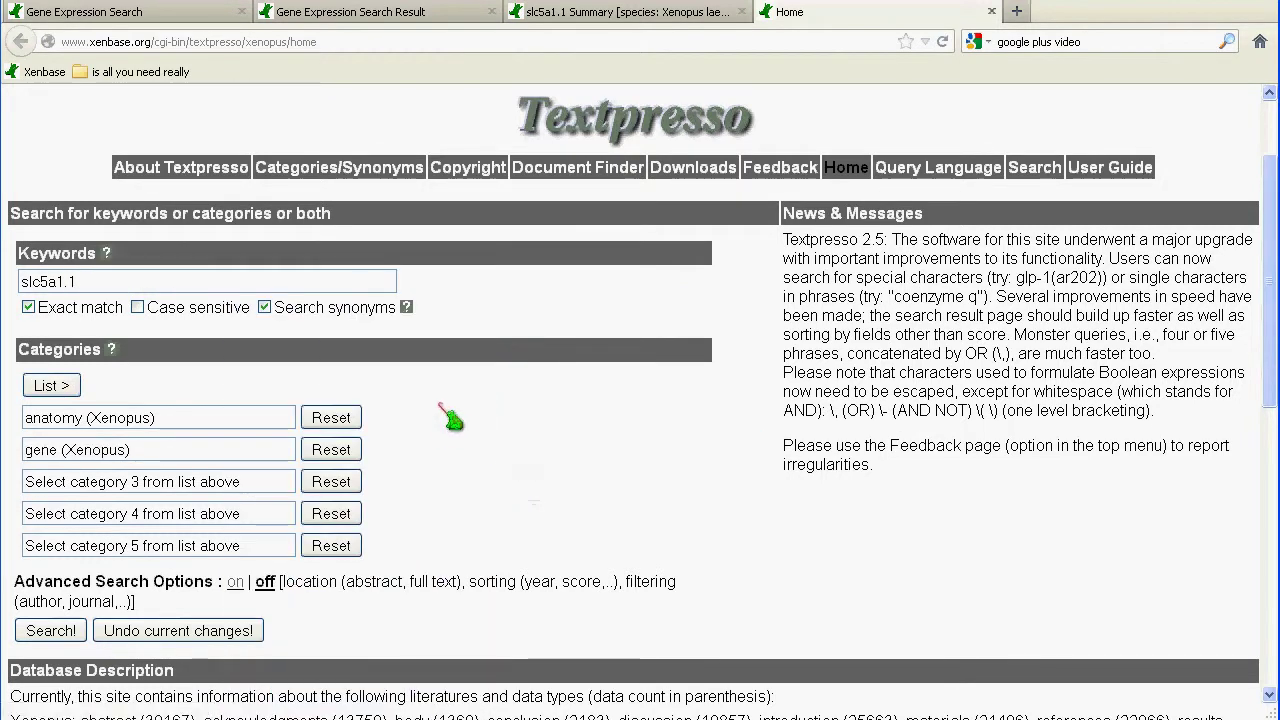
Step: Submit the Textpresso search
scroll(390, 385, "down", 4)
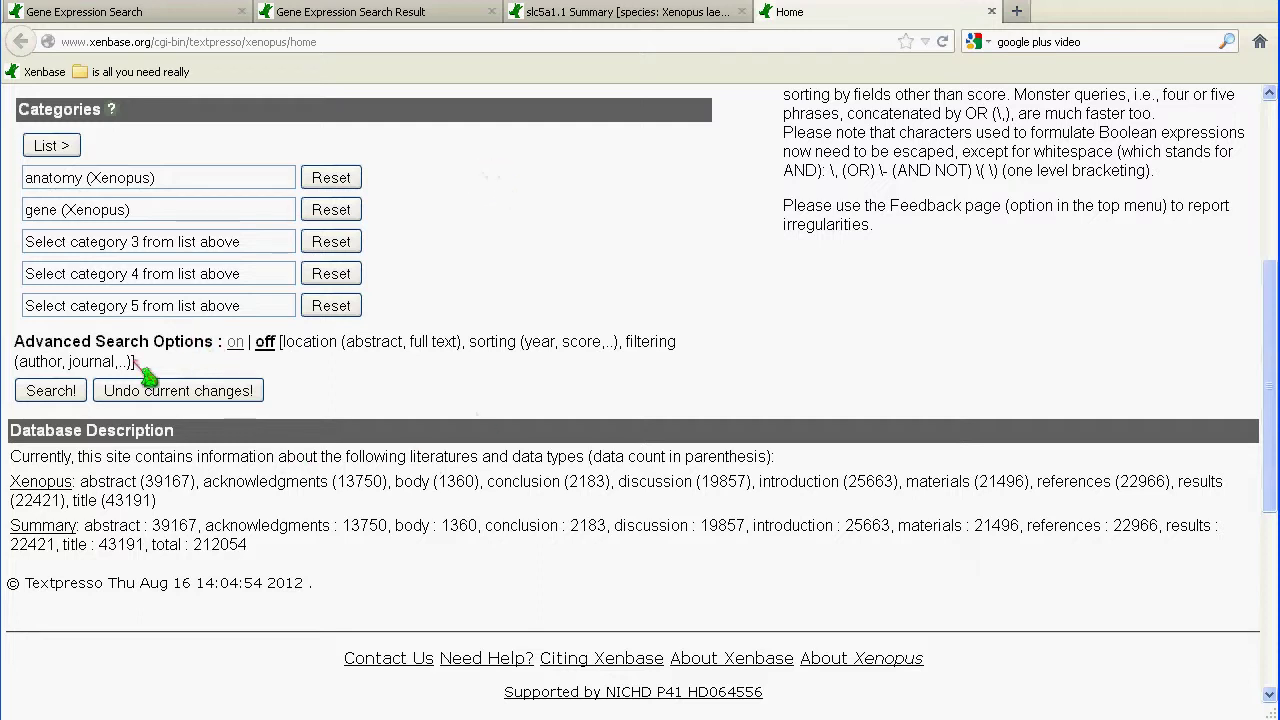
left_click(61, 400)
left_click(55, 392)
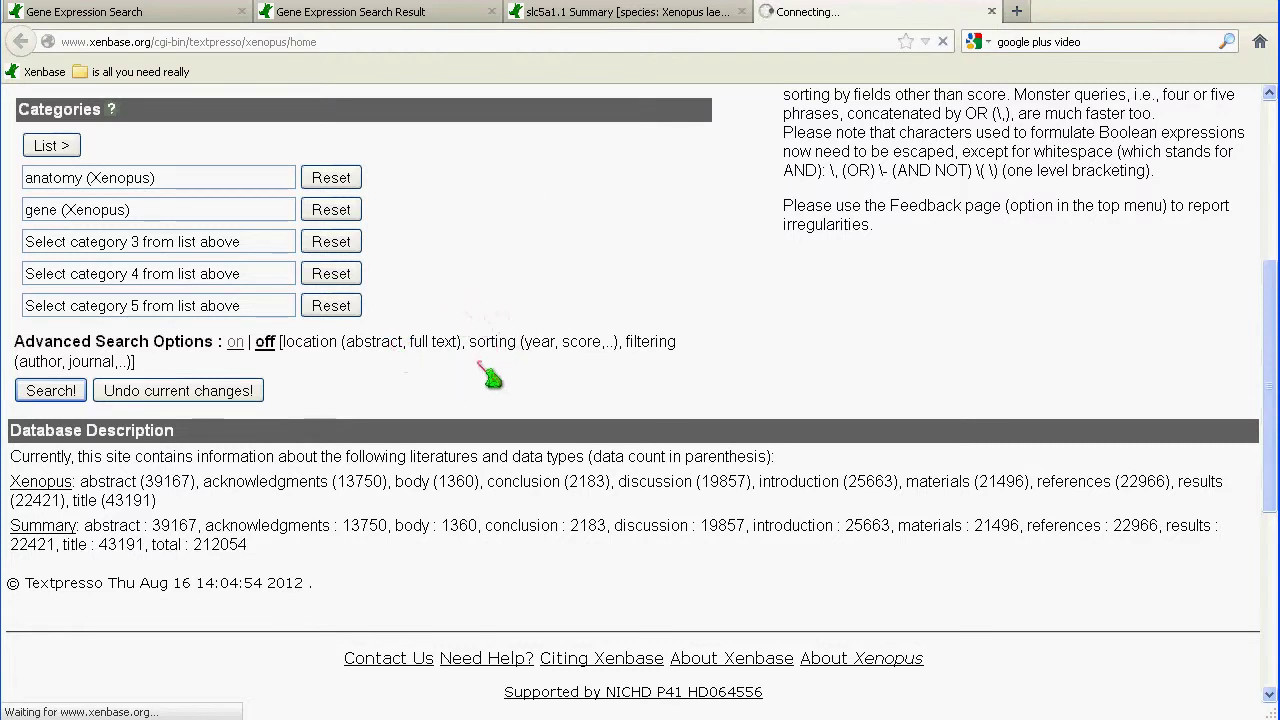
scroll(493, 364, "up", 5)
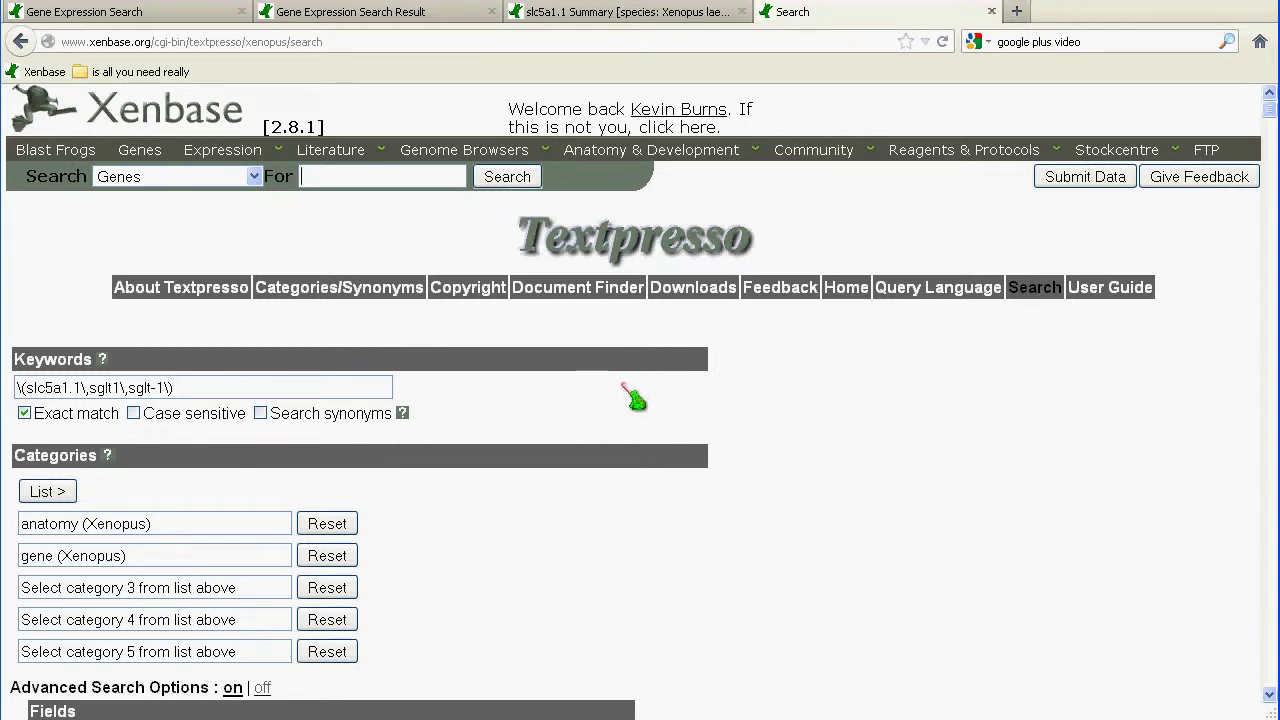
scroll(523, 357, "down", 14)
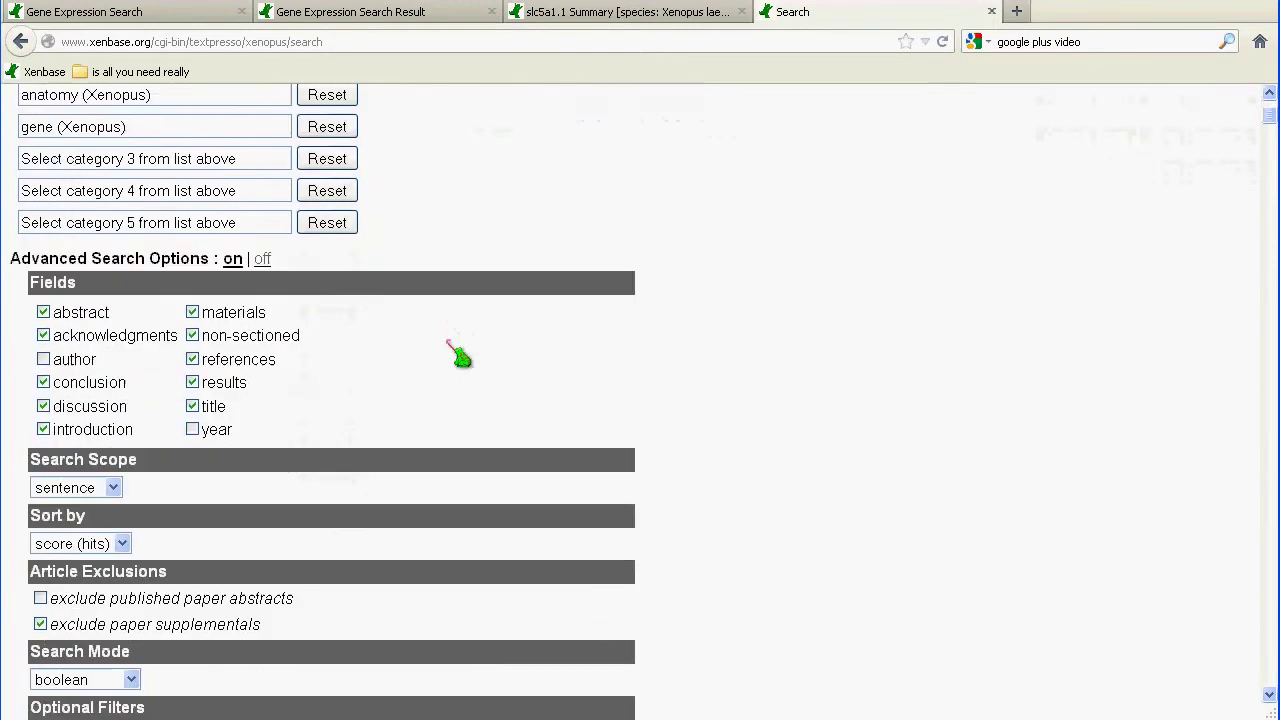
scroll(468, 297, "down", 6)
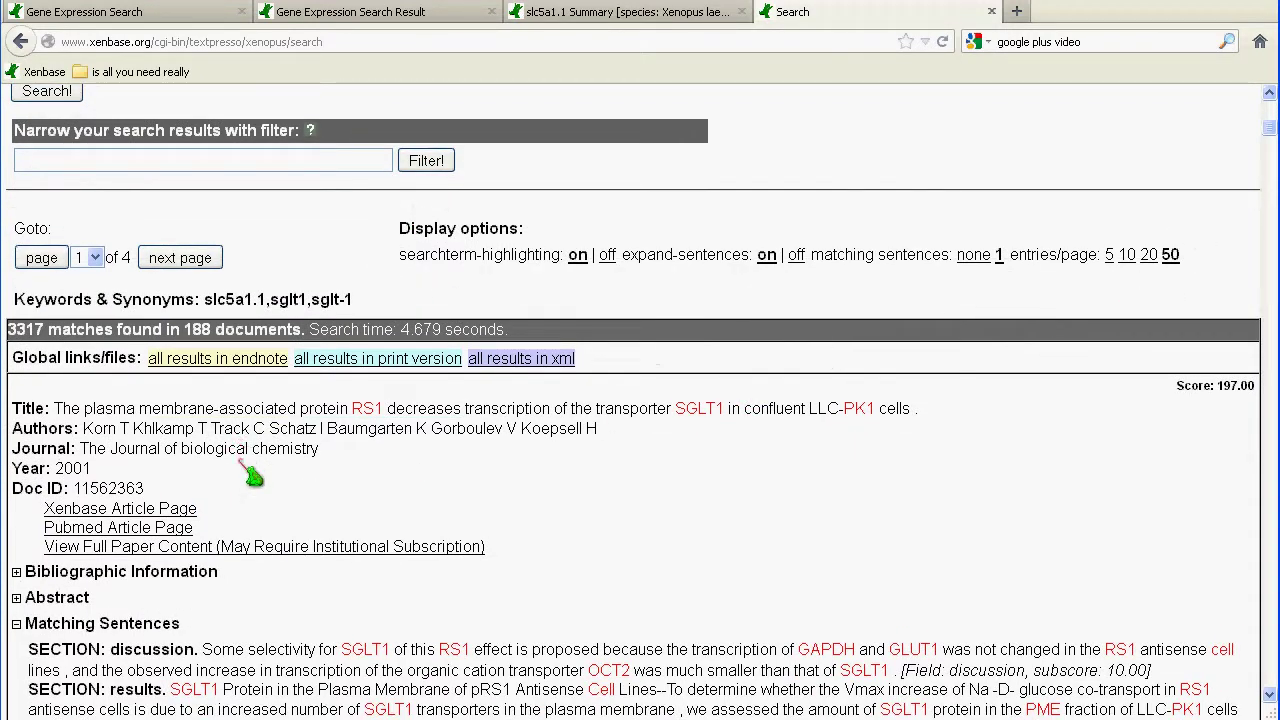
scroll(255, 465, "down", 2)
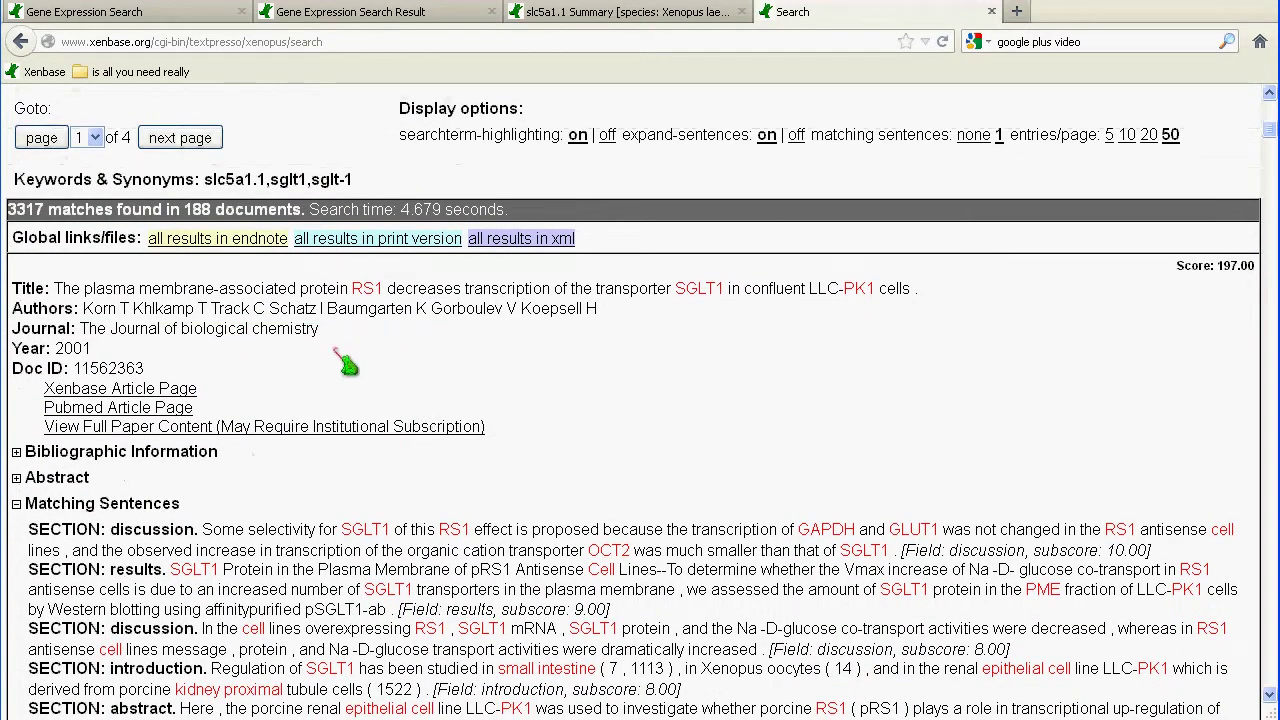
scroll(405, 360, "down", 2)
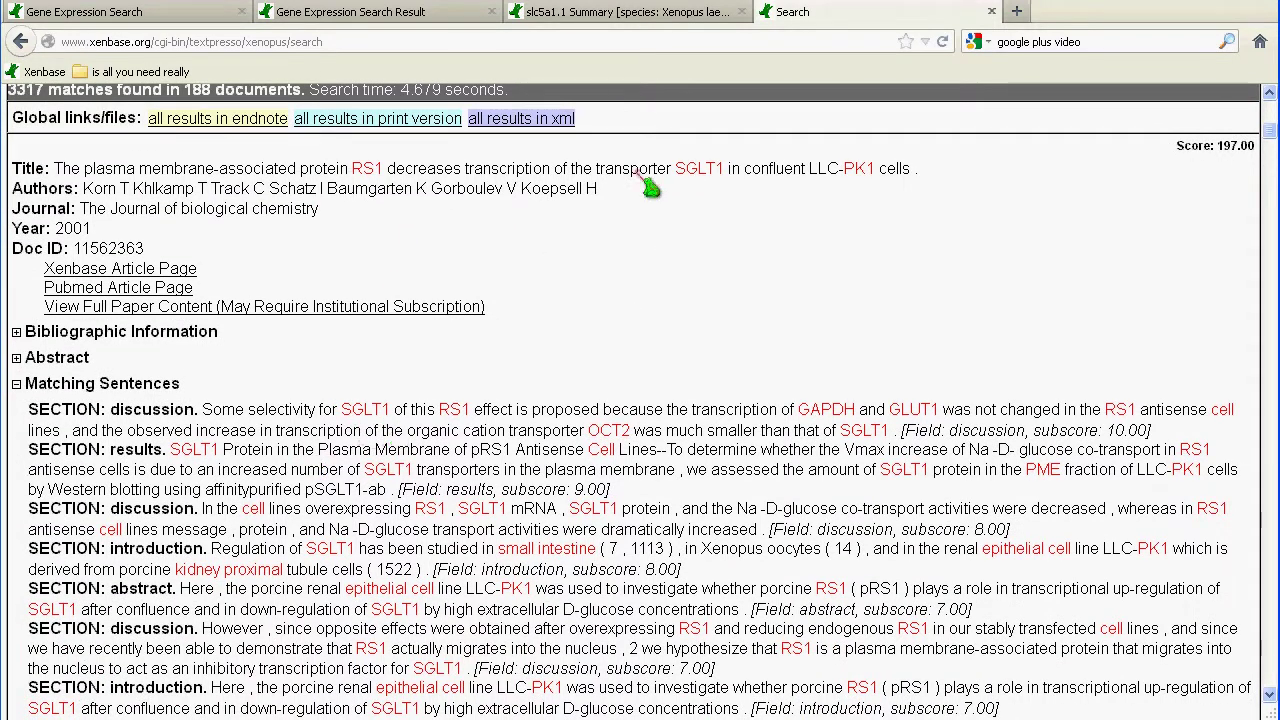
left_click(615, 12)
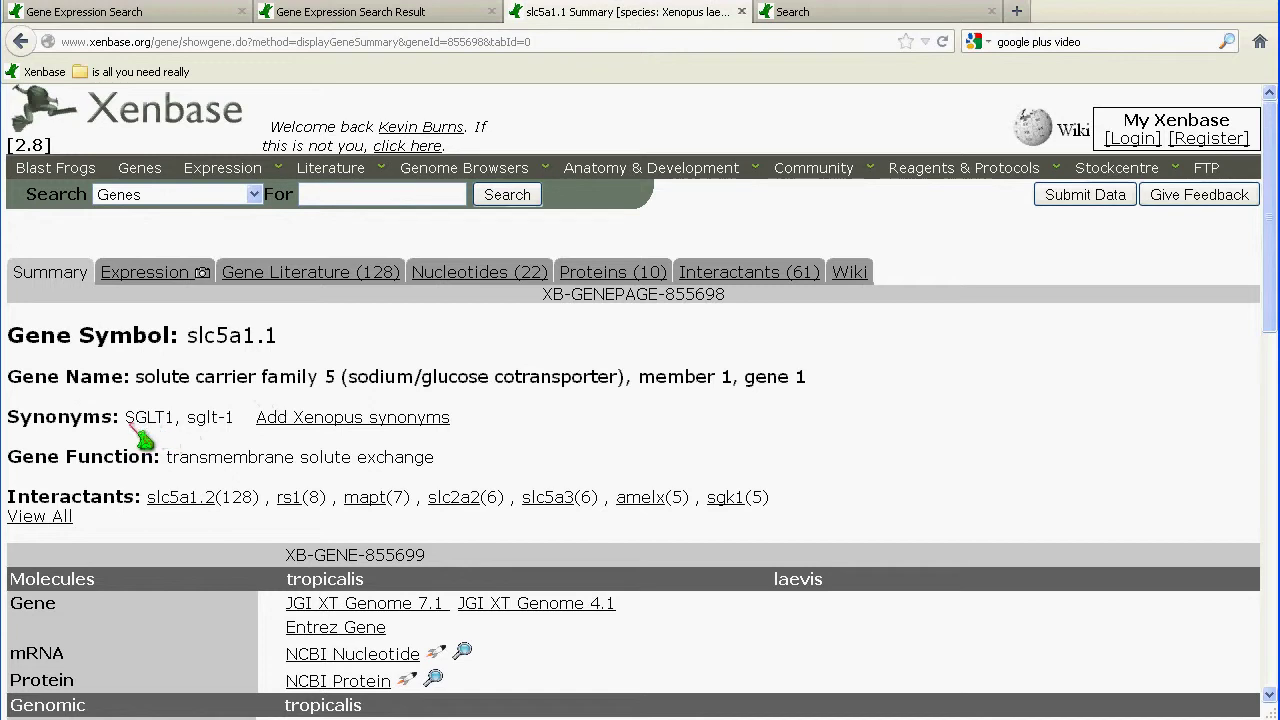
left_click_drag(125, 420, 176, 424)
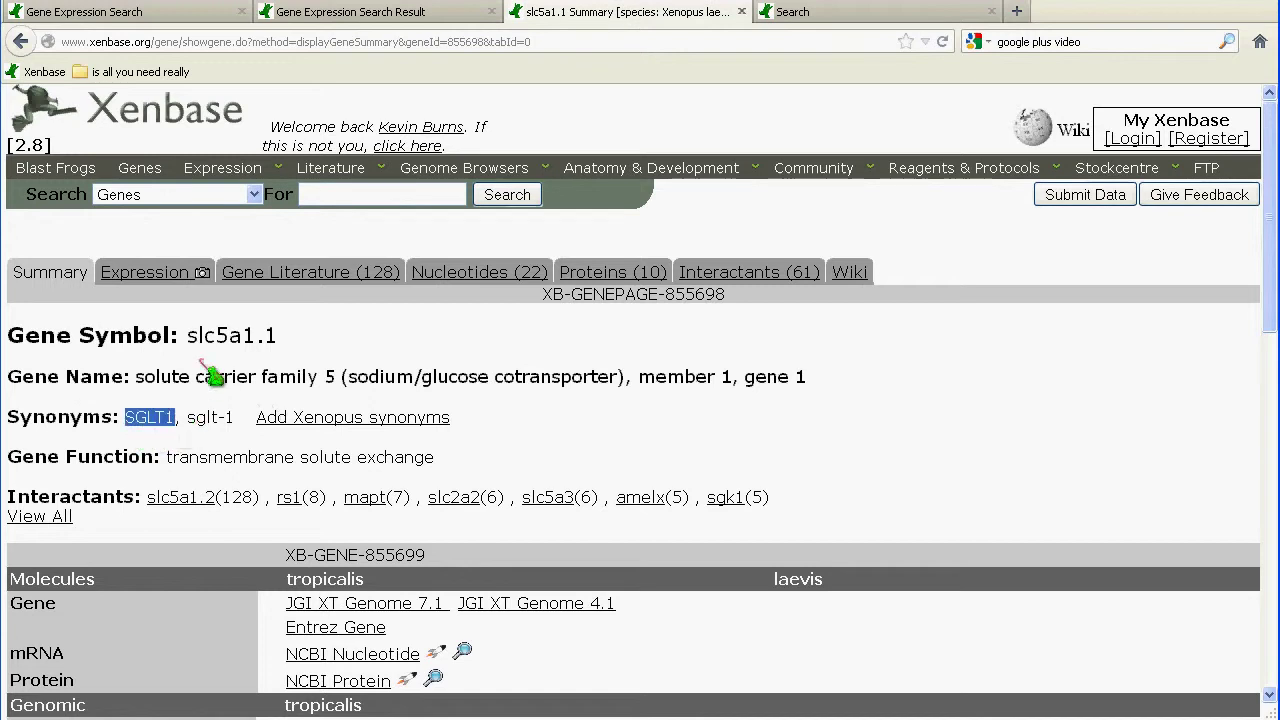
left_click(820, 12)
scroll(420, 400, "up", 8)
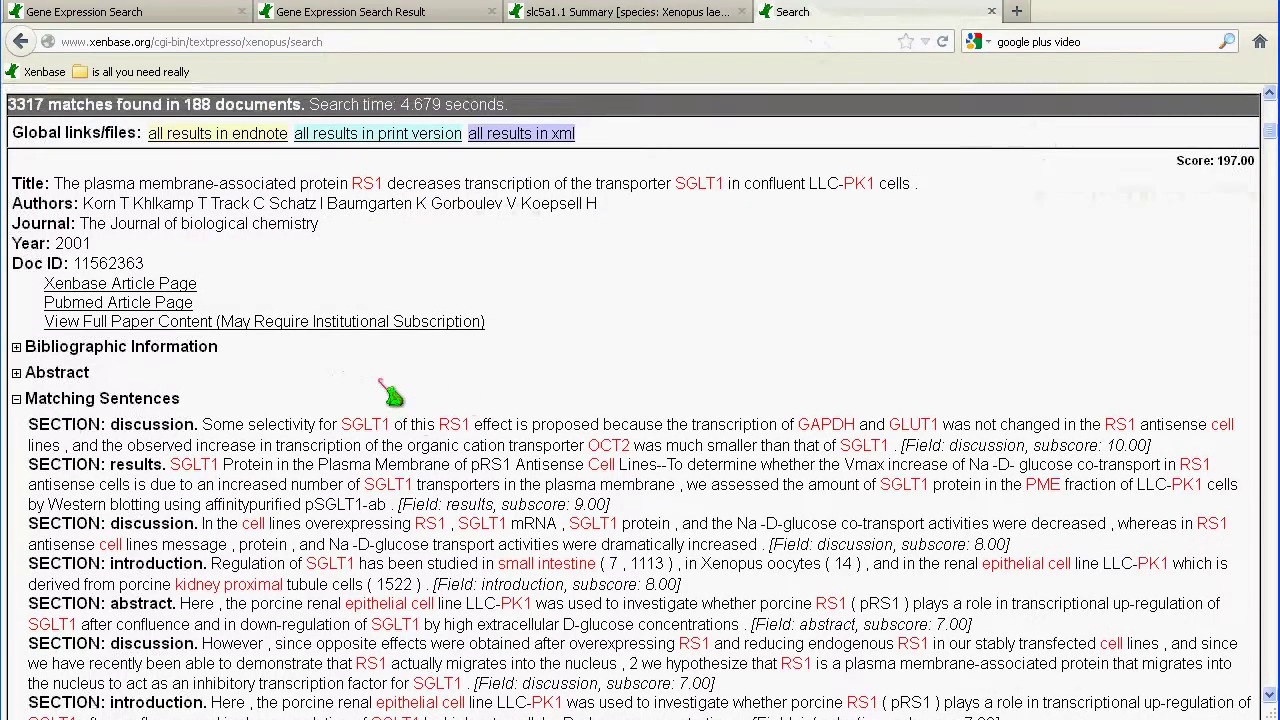
scroll(390, 400, "up", 10)
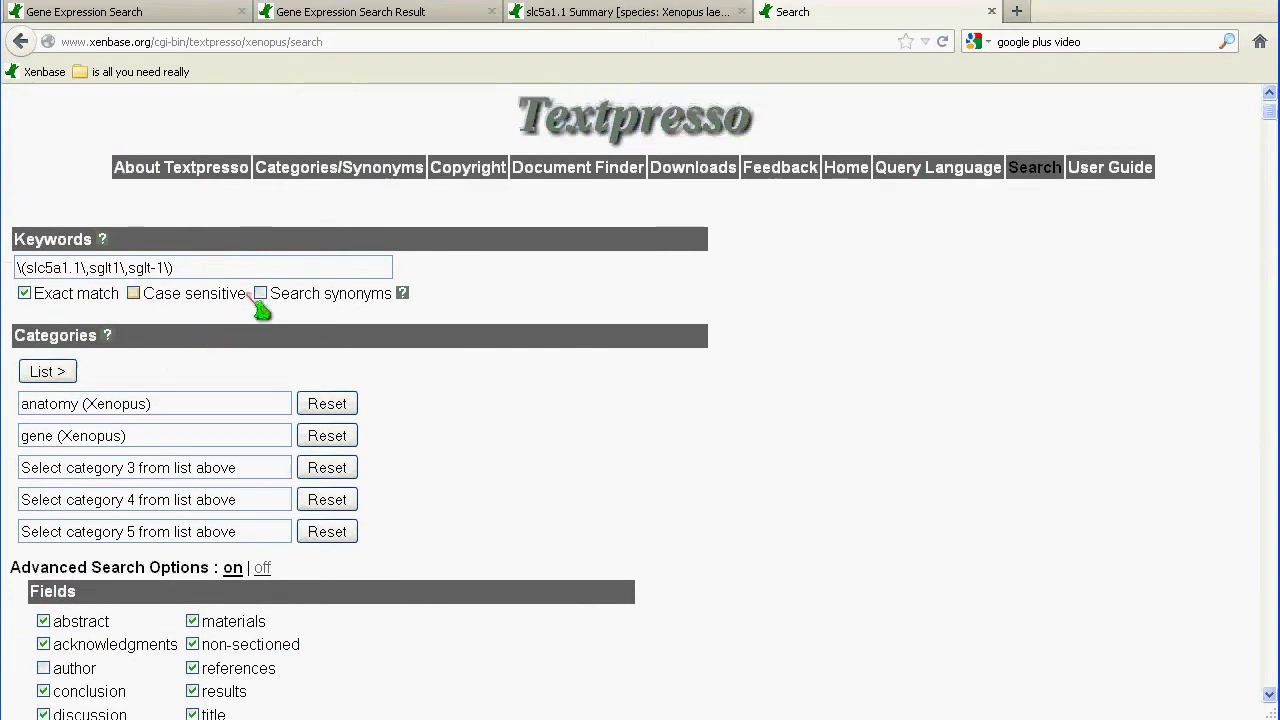
scroll(686, 509, "down", 10)
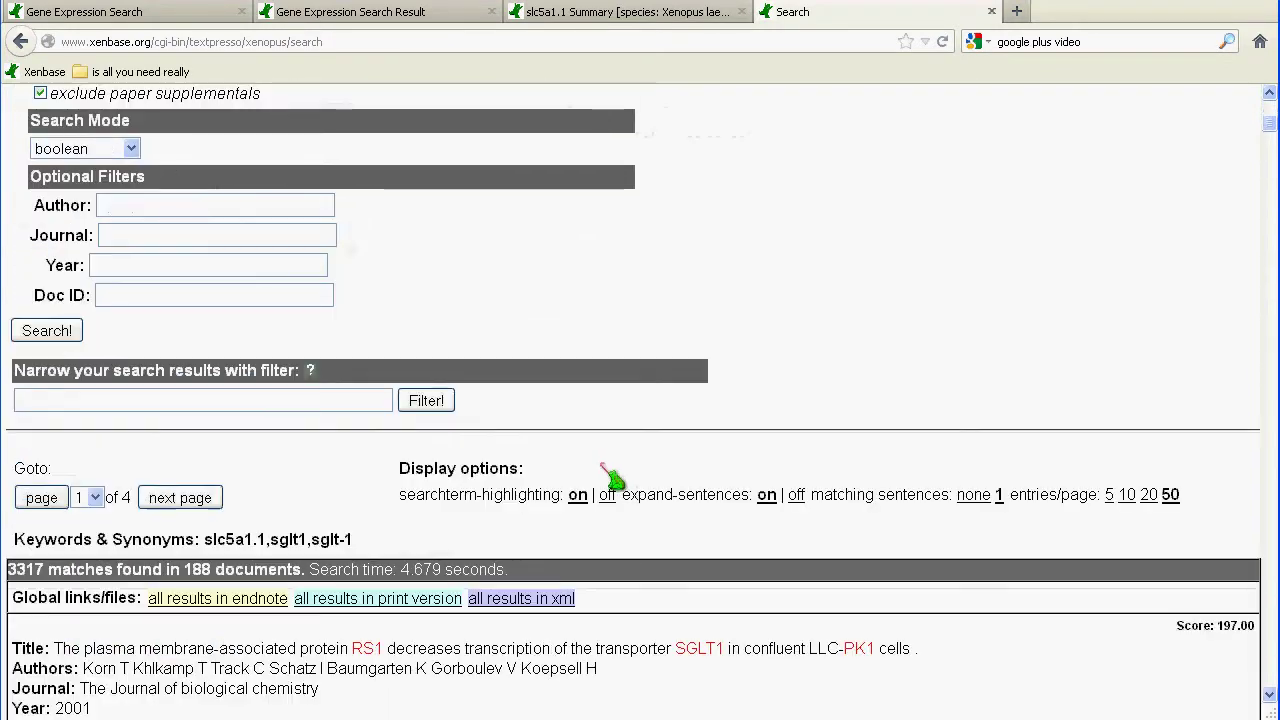
scroll(550, 472, "down", 8)
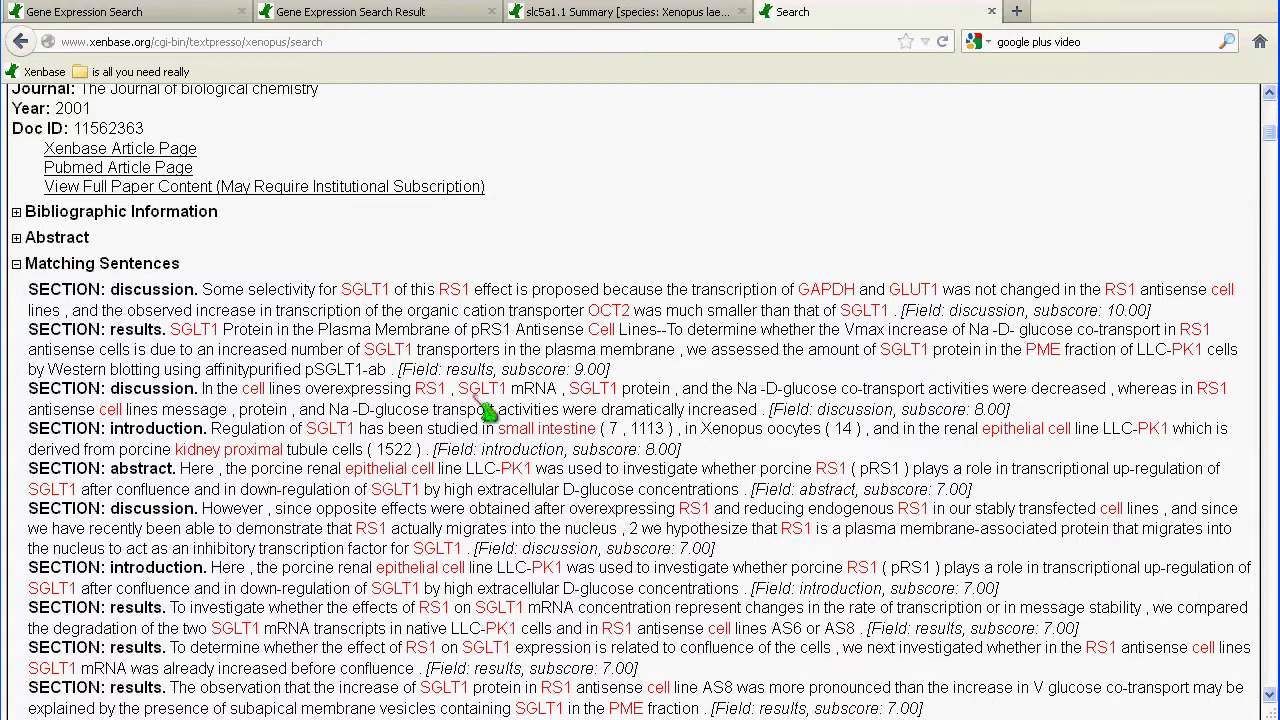
Step: Highlight RS1, 'small intestine' and the SGLT1 introduction text in the matching sentences
double_click(424, 395)
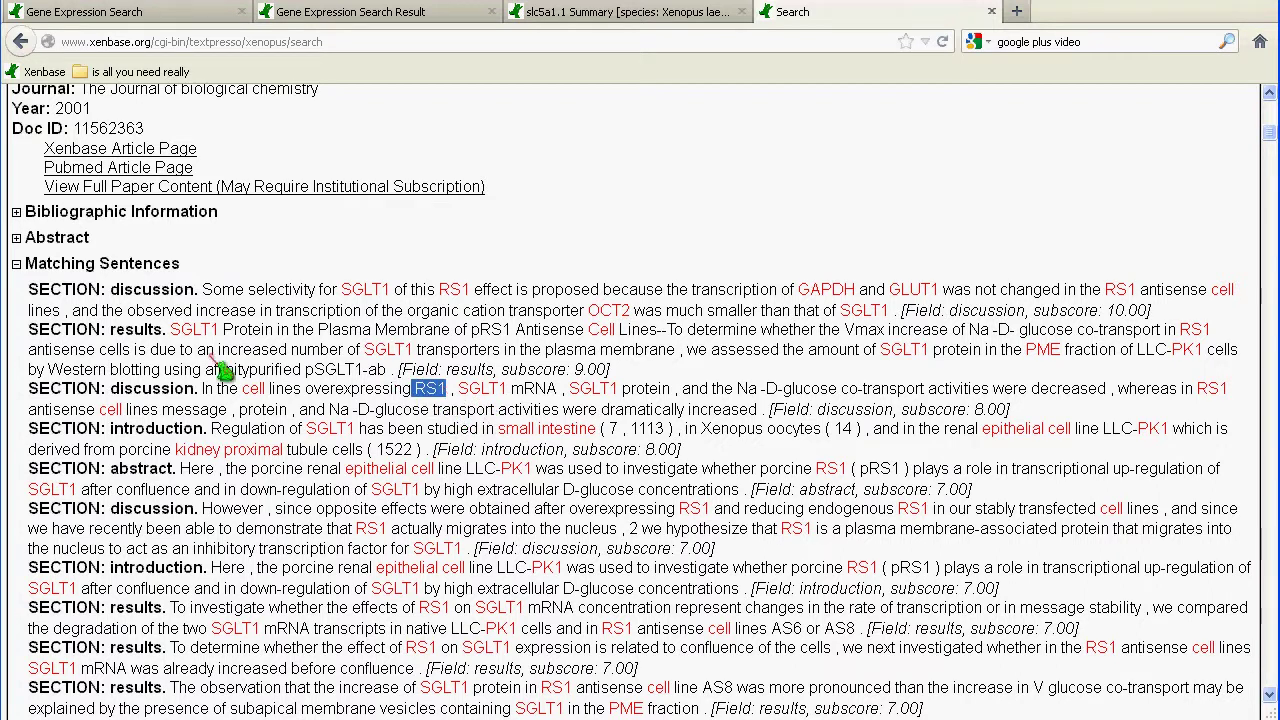
scroll(225, 372, "up", 3)
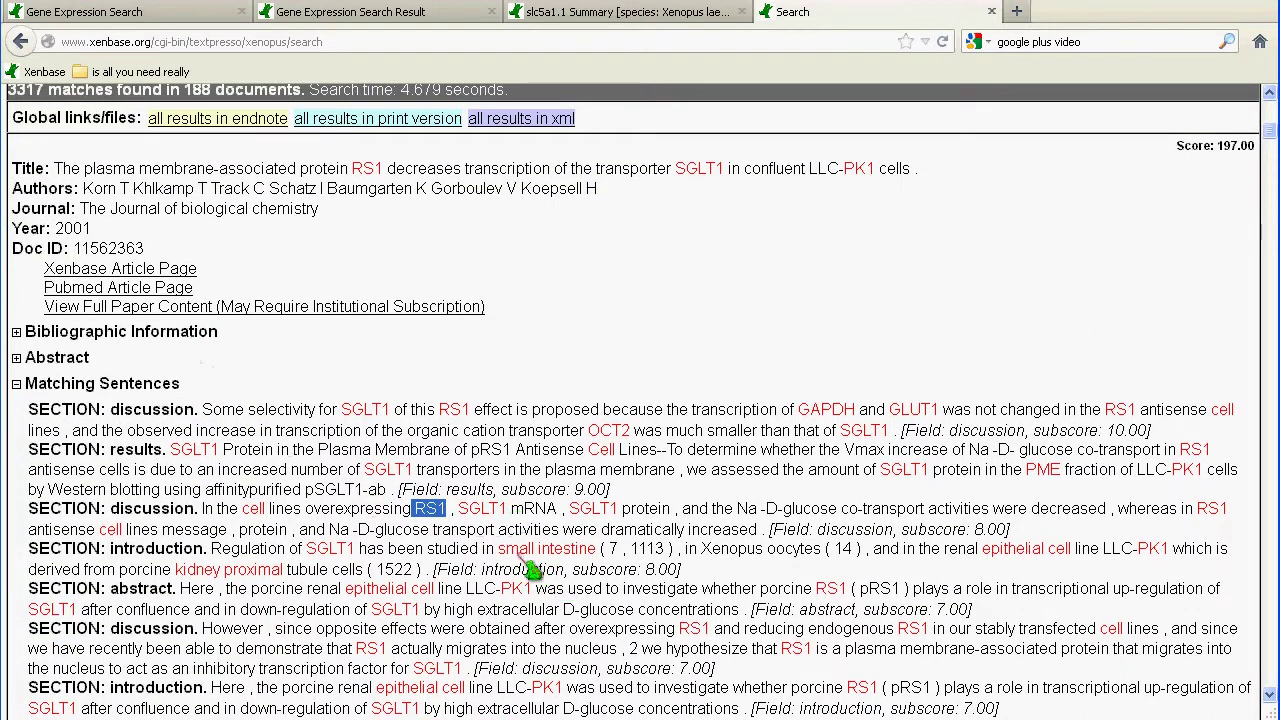
left_click_drag(498, 556, 597, 558)
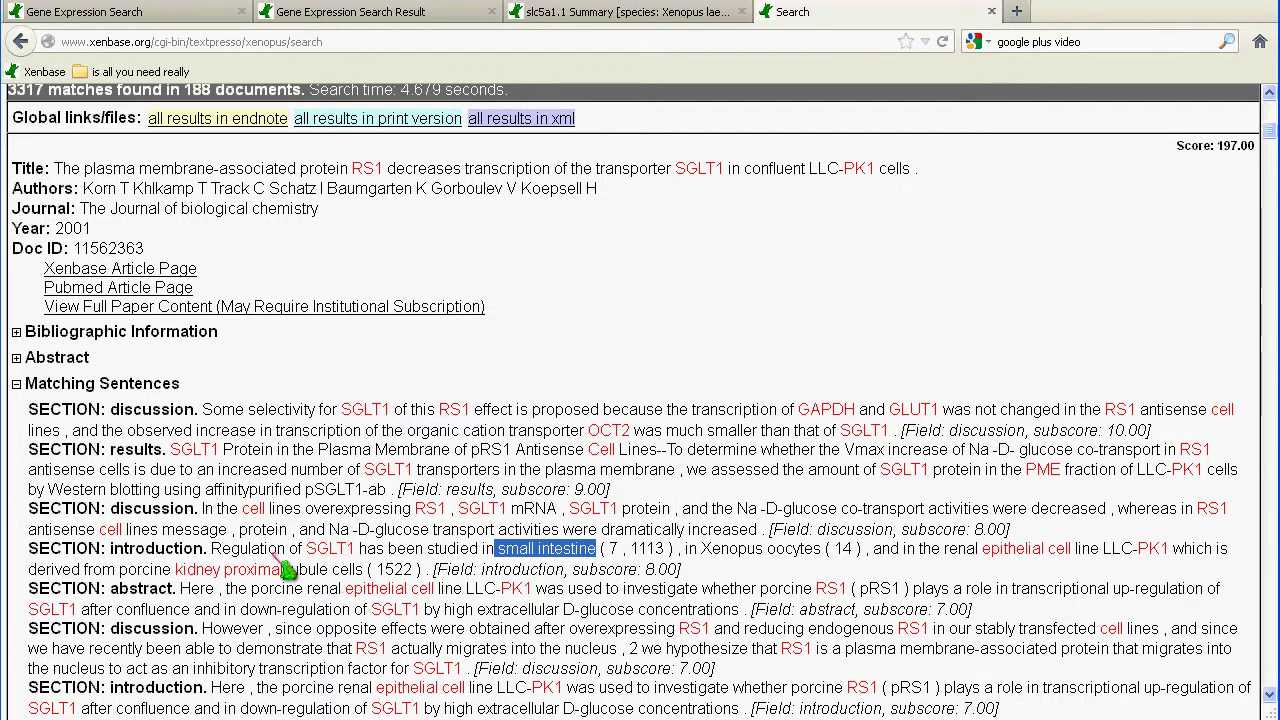
left_click_drag(270, 553, 340, 562)
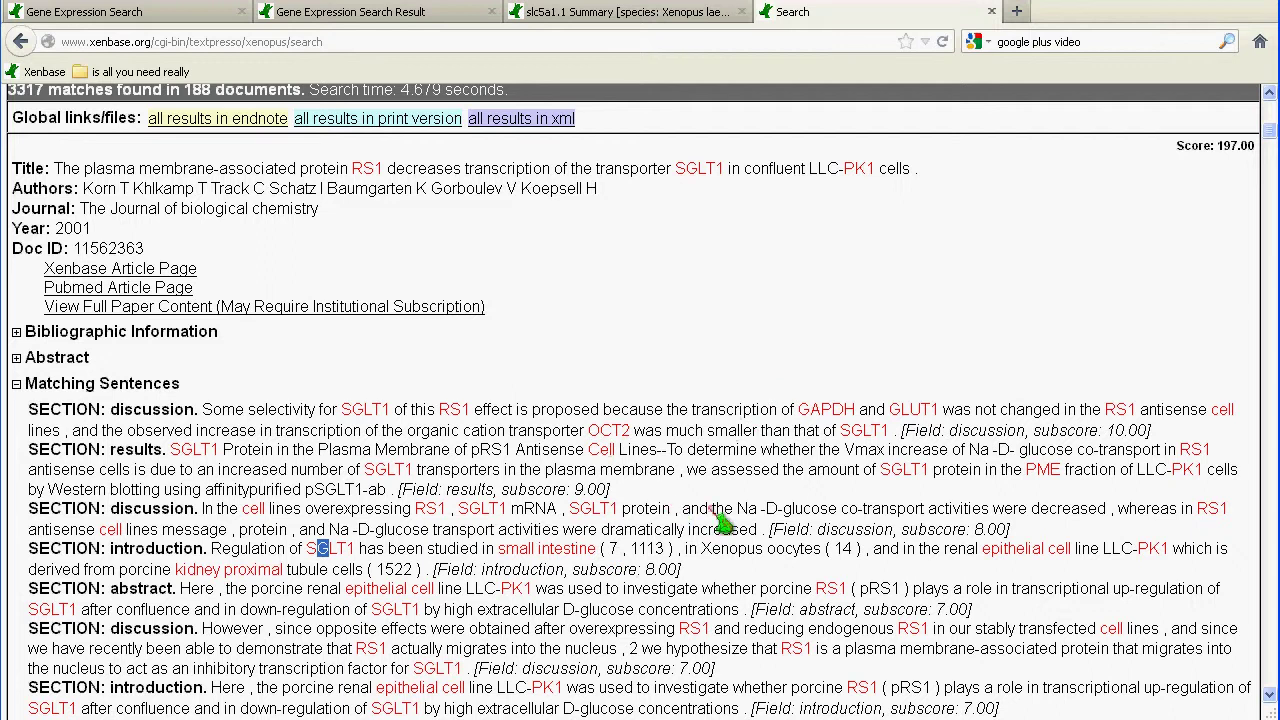
Step: Scroll through the results and mark RS1 in the overexpressing sentence
scroll(720, 515, "down", 3)
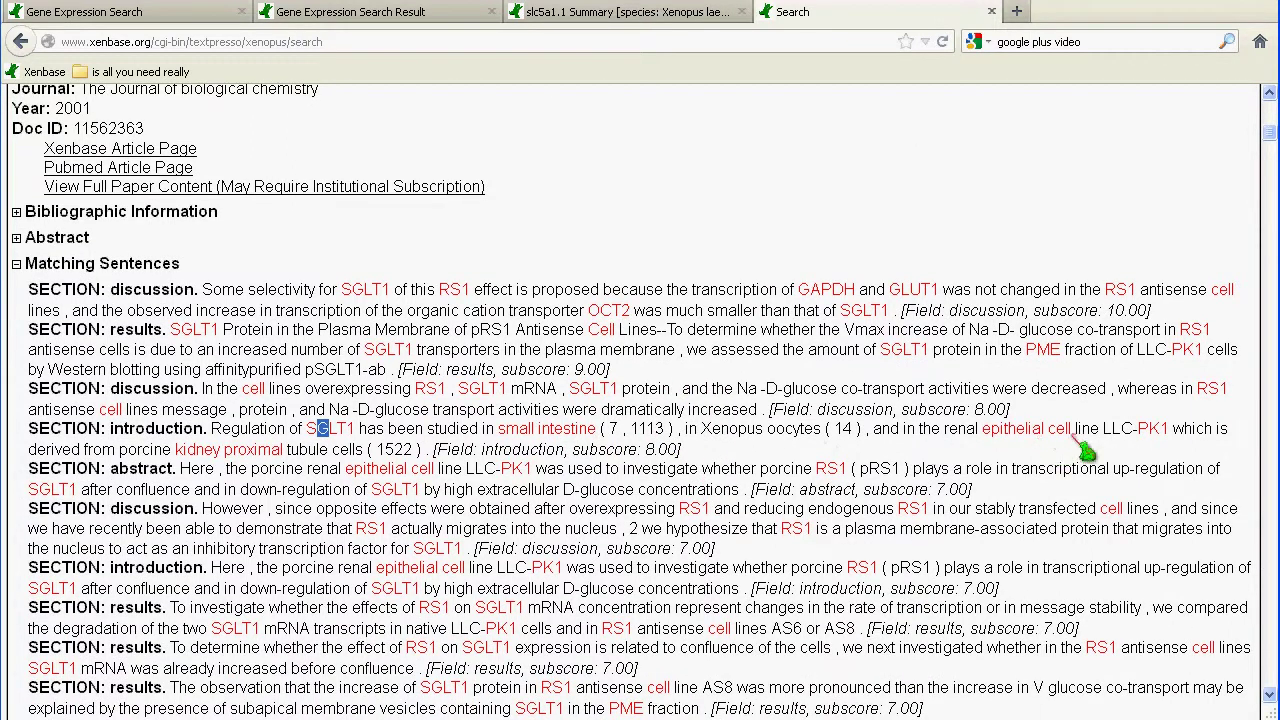
scroll(653, 508, "down", 3)
scroll(653, 508, "down", 17)
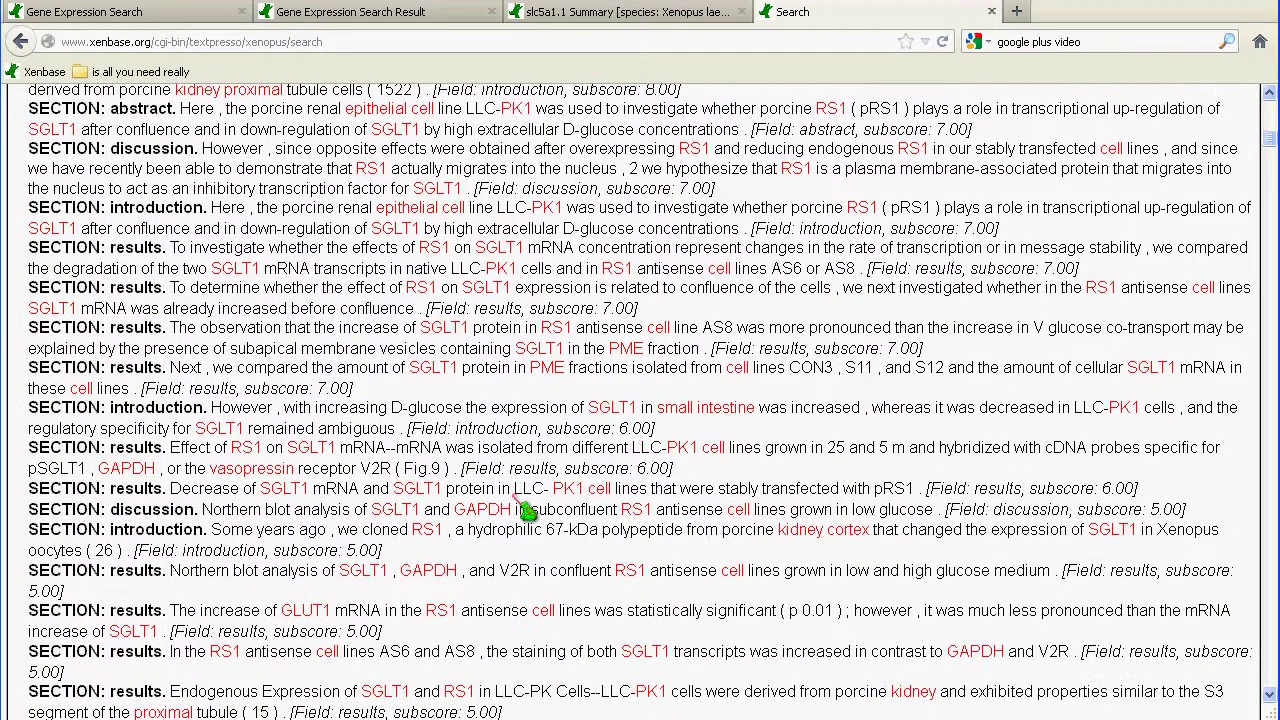
scroll(533, 617, "down", 8)
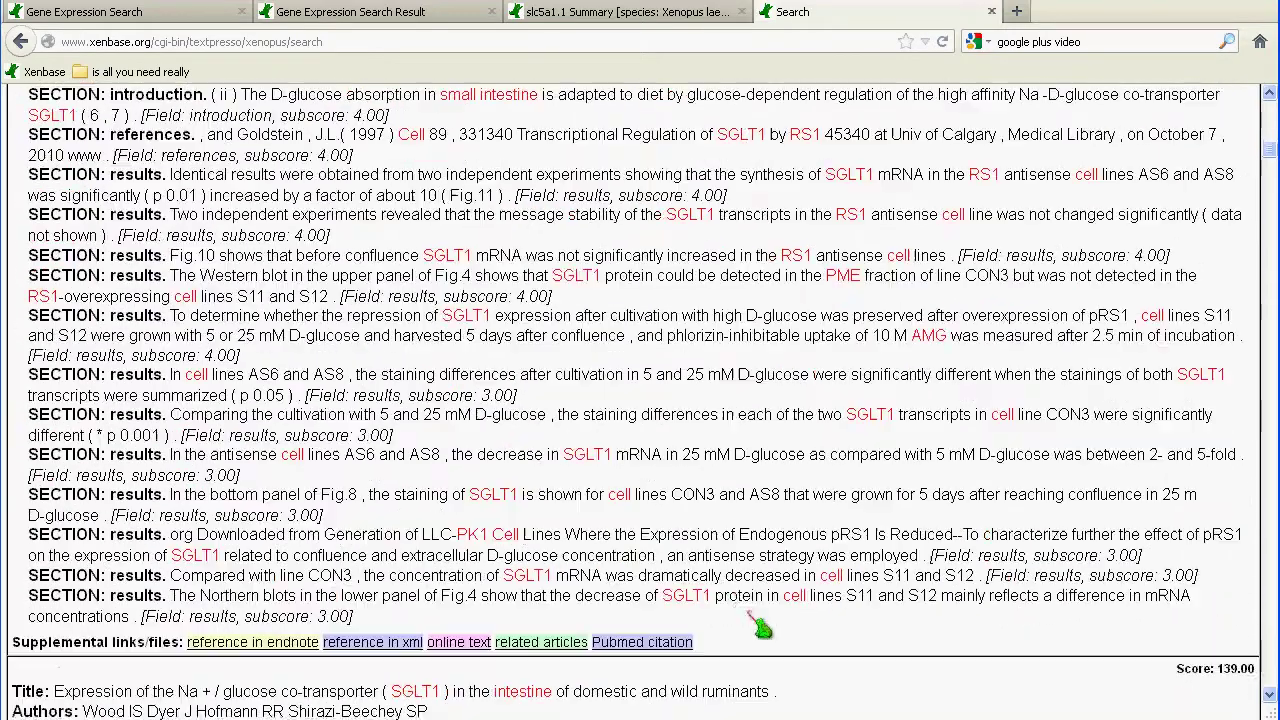
scroll(723, 620, "up", 19)
scroll(655, 575, "up", 9)
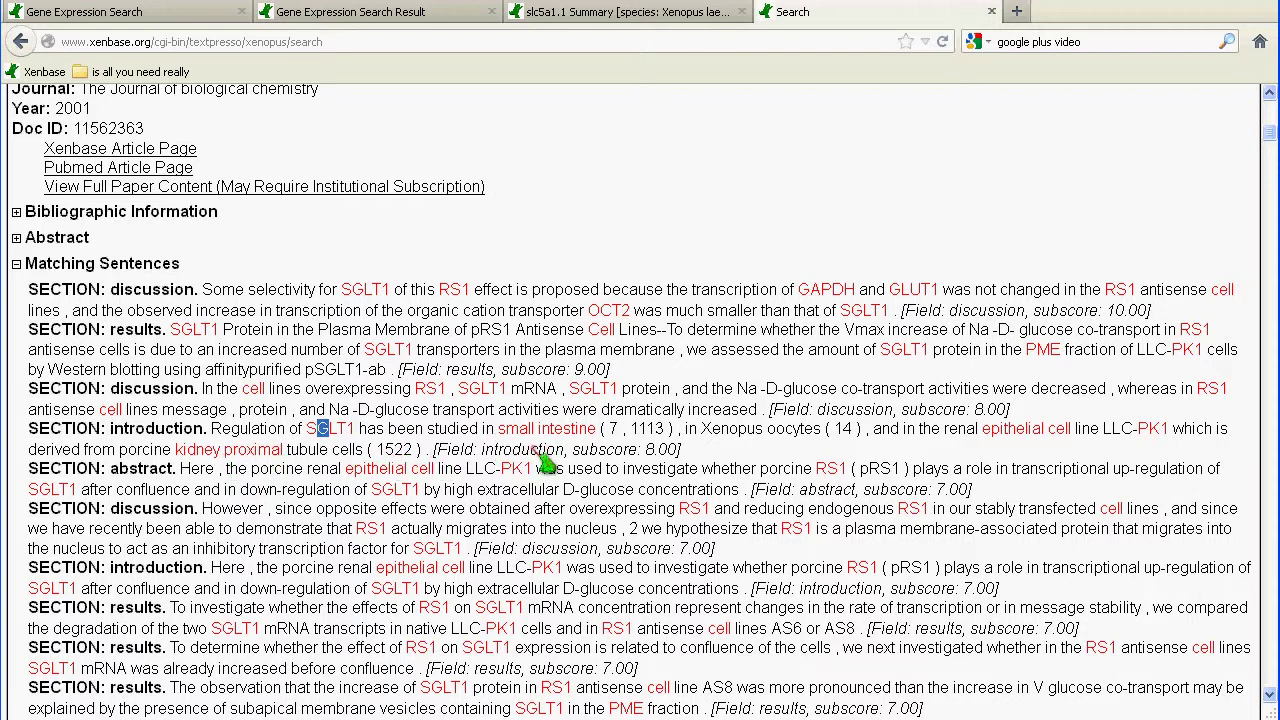
double_click(425, 395)
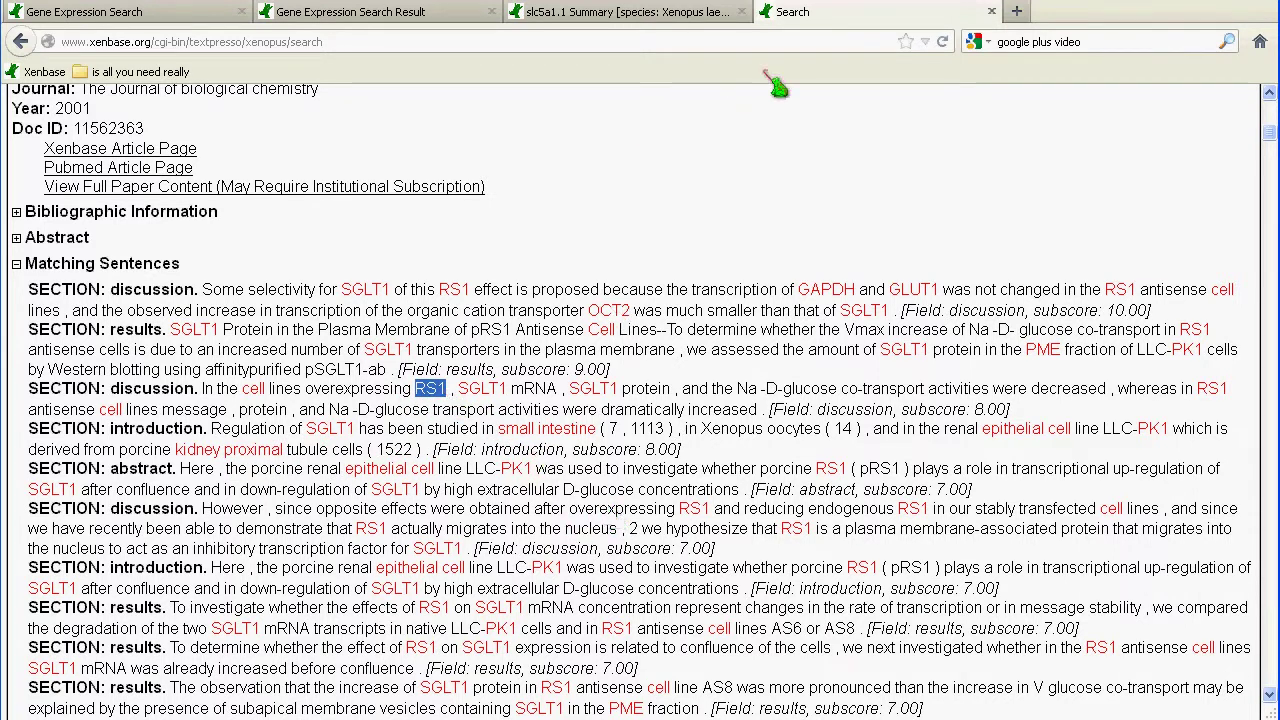
Step: In a new tab on the Xenbase home page, run a gene search for RS1
left_click(1016, 11)
left_click(30, 78)
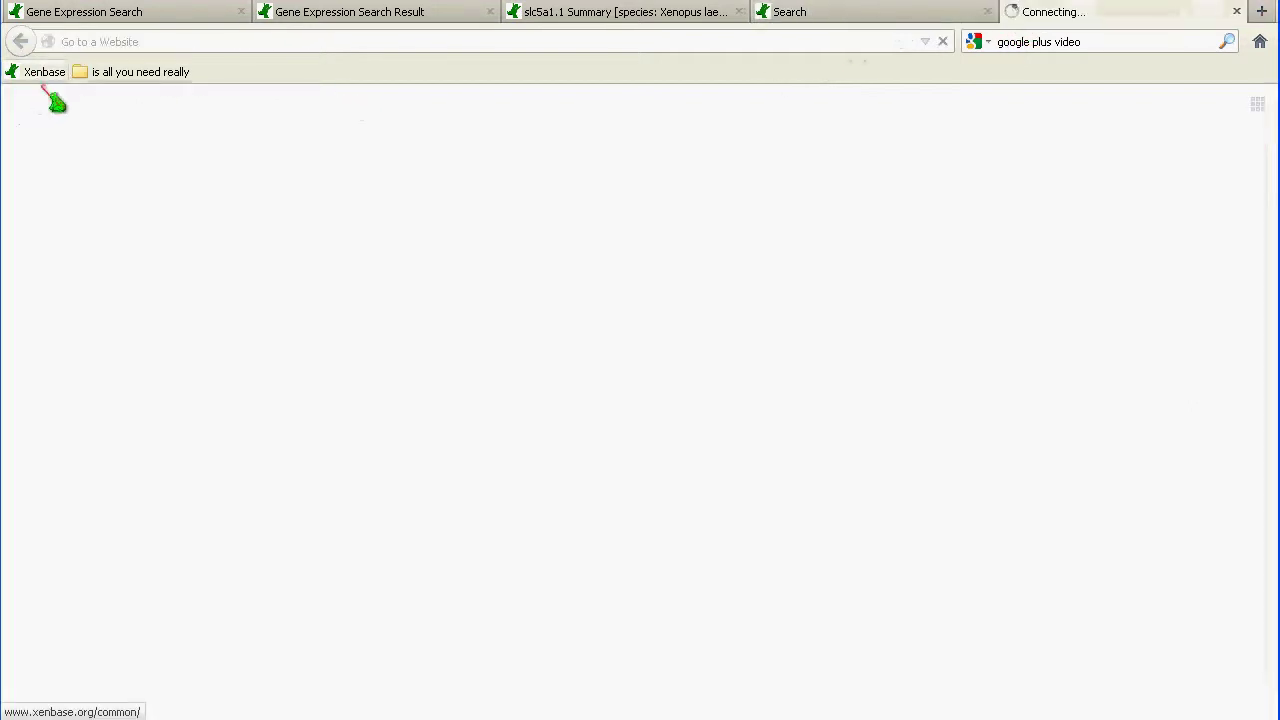
type("RS1")
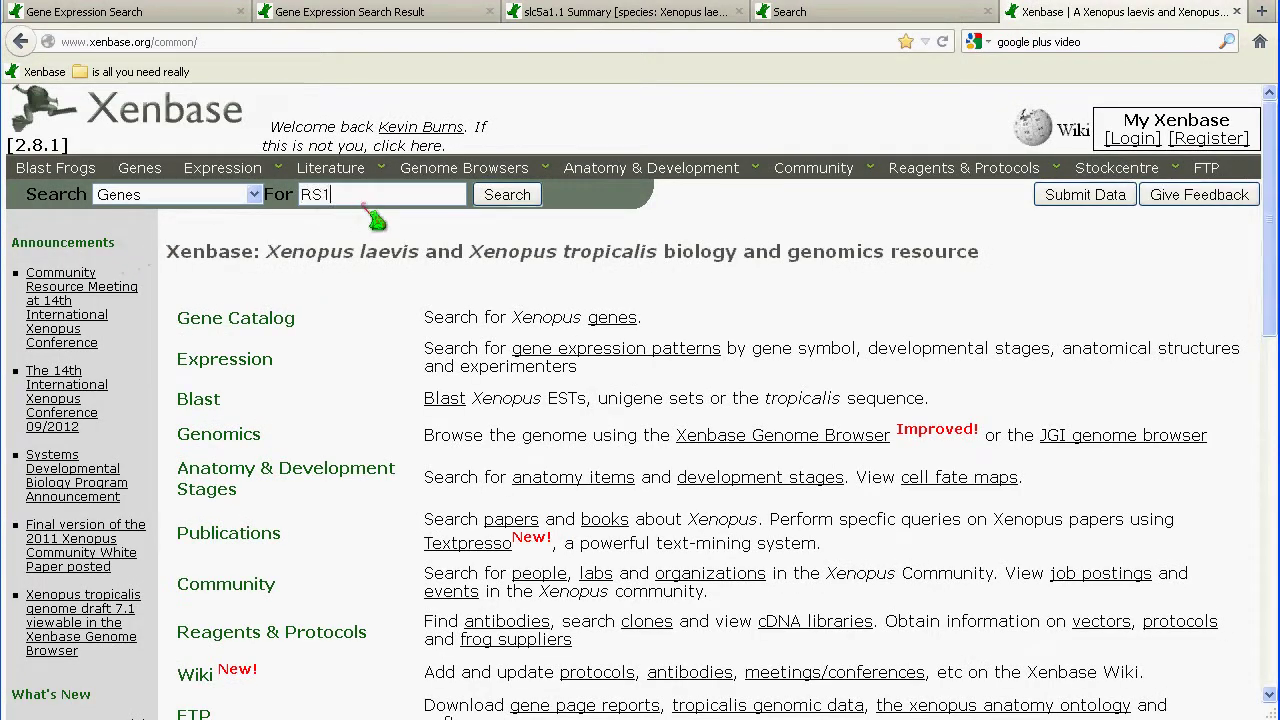
left_click(495, 196)
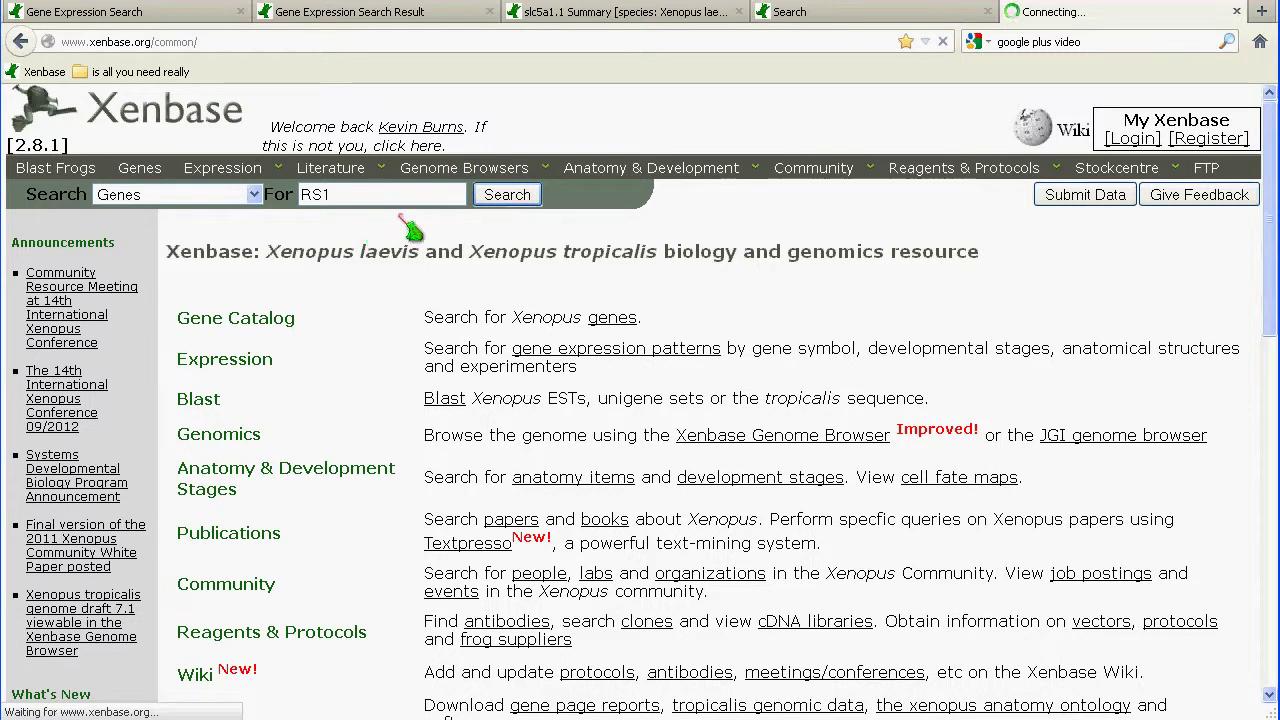
Step: Open the rs1 retinoschisin 1 gene page and review its interactants, including slc5a1.1 and slc5a1.2
scroll(277, 460, "down", 6)
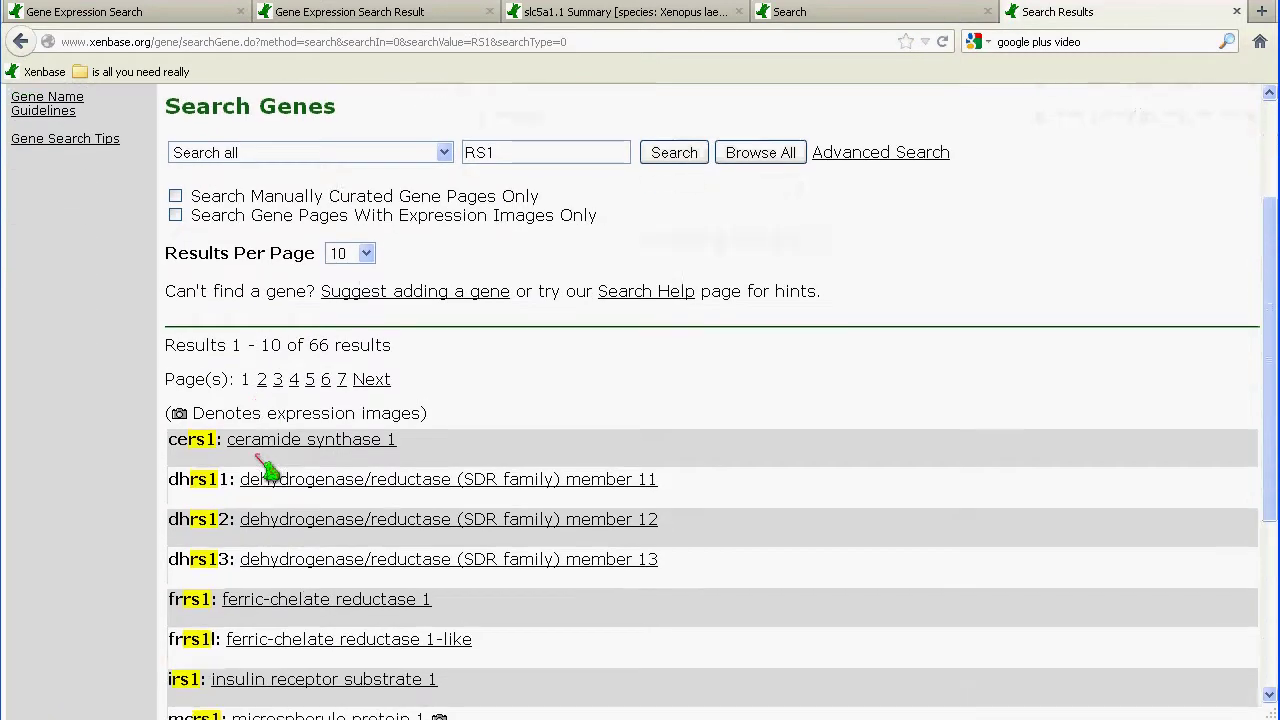
left_click(258, 615)
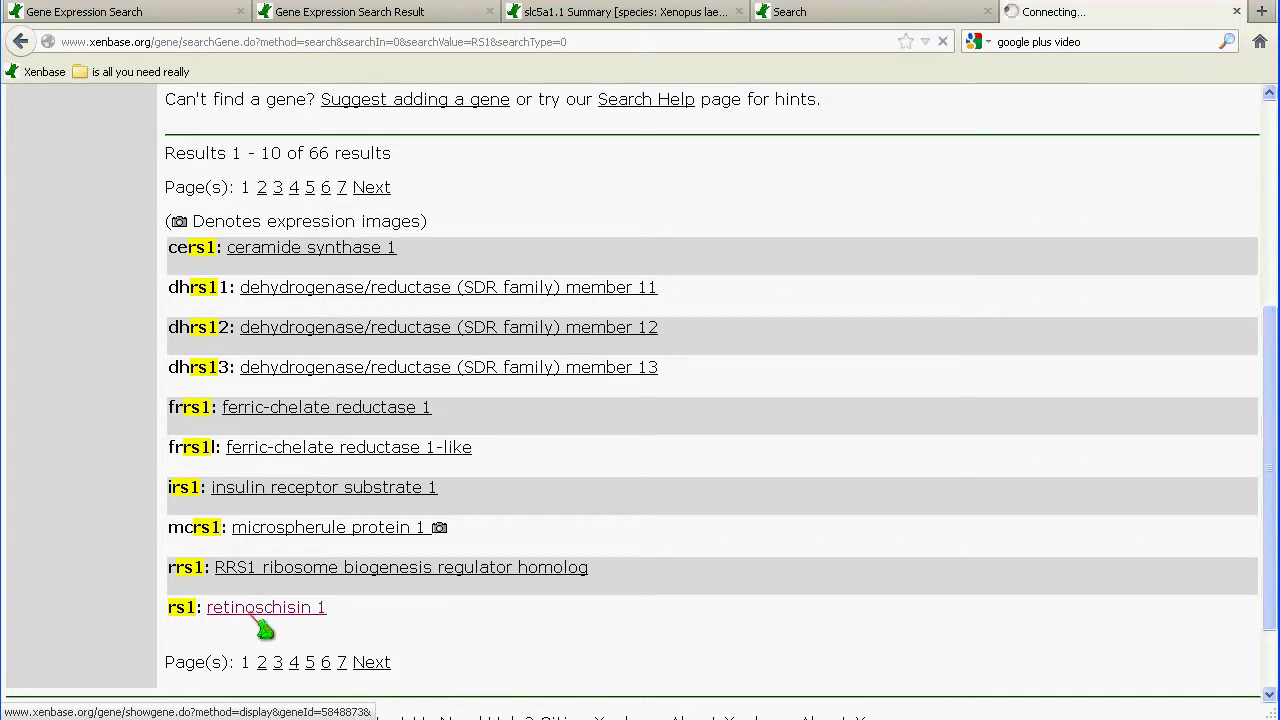
scroll(406, 441, "down", 1)
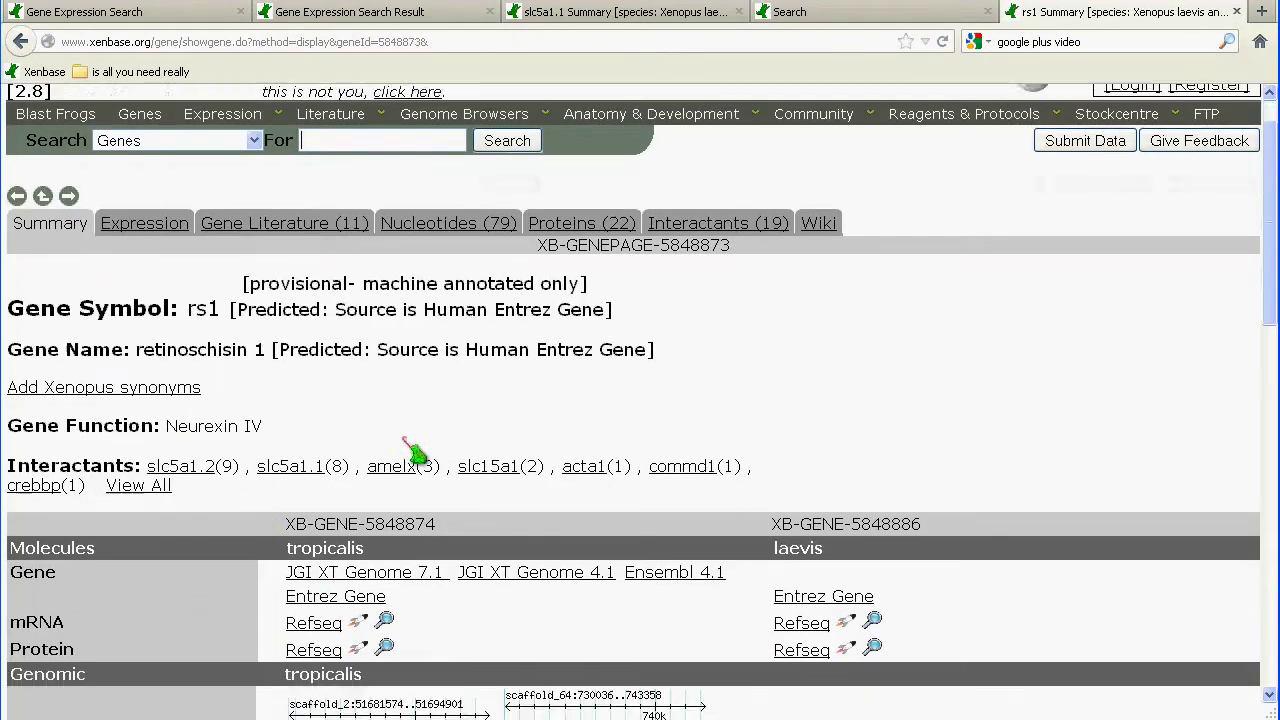
scroll(414, 455, "down", 1)
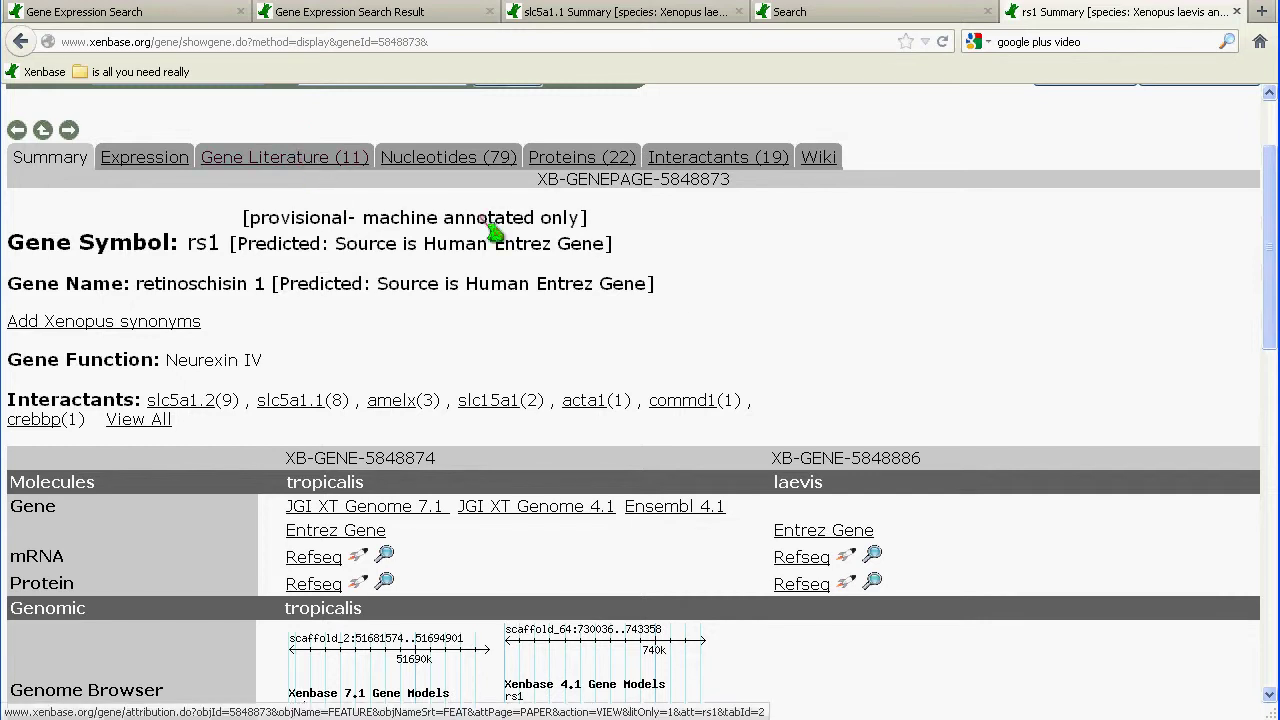
scroll(709, 266, "down", 6)
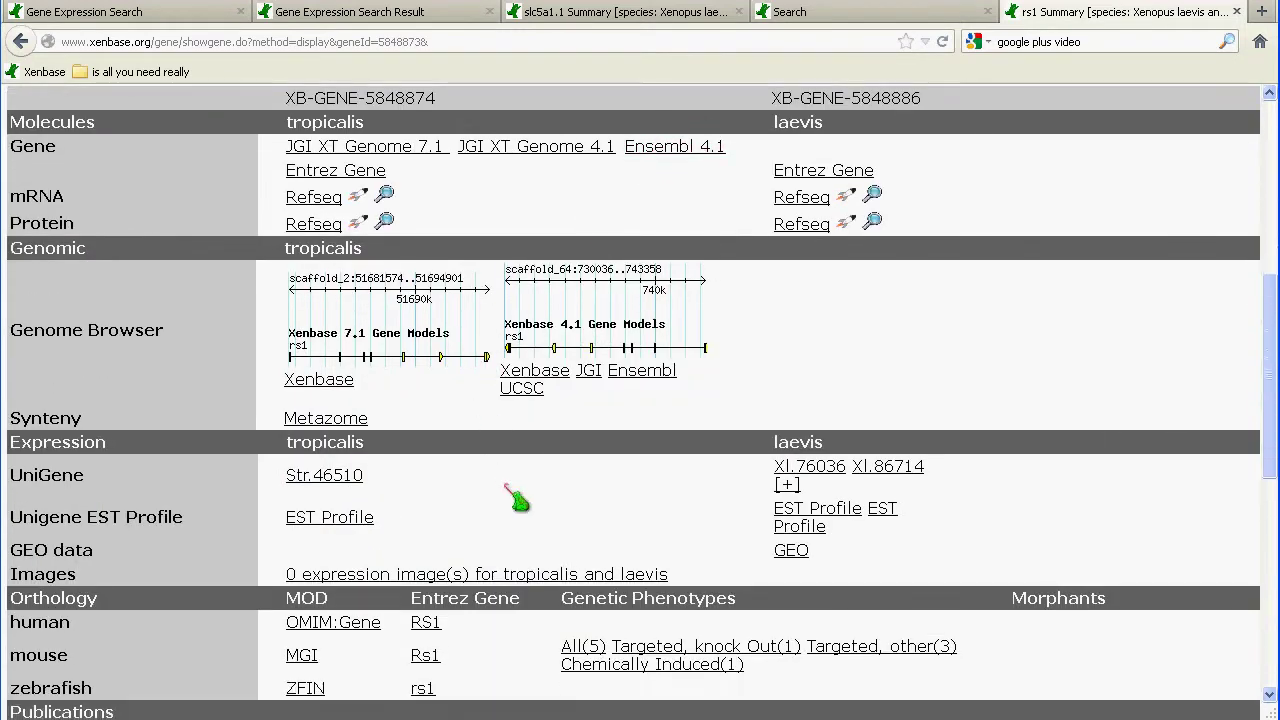
scroll(507, 489, "down", 6)
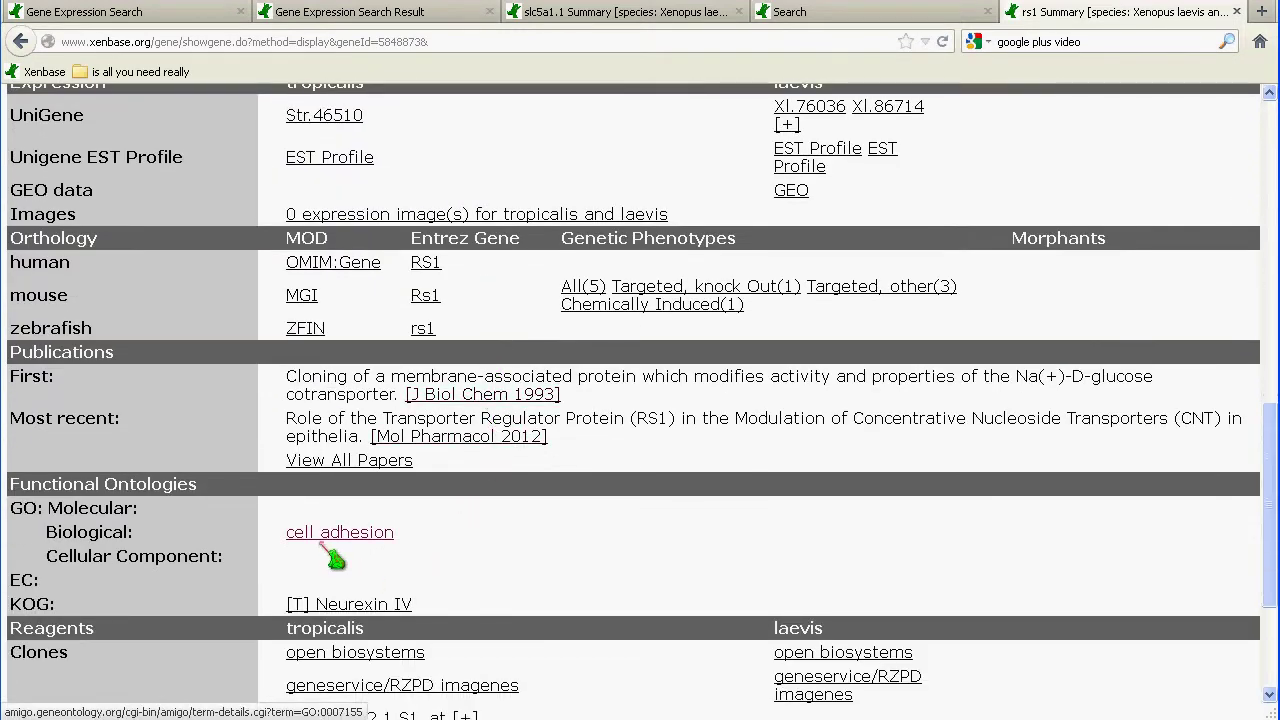
scroll(600, 560, "up", 15)
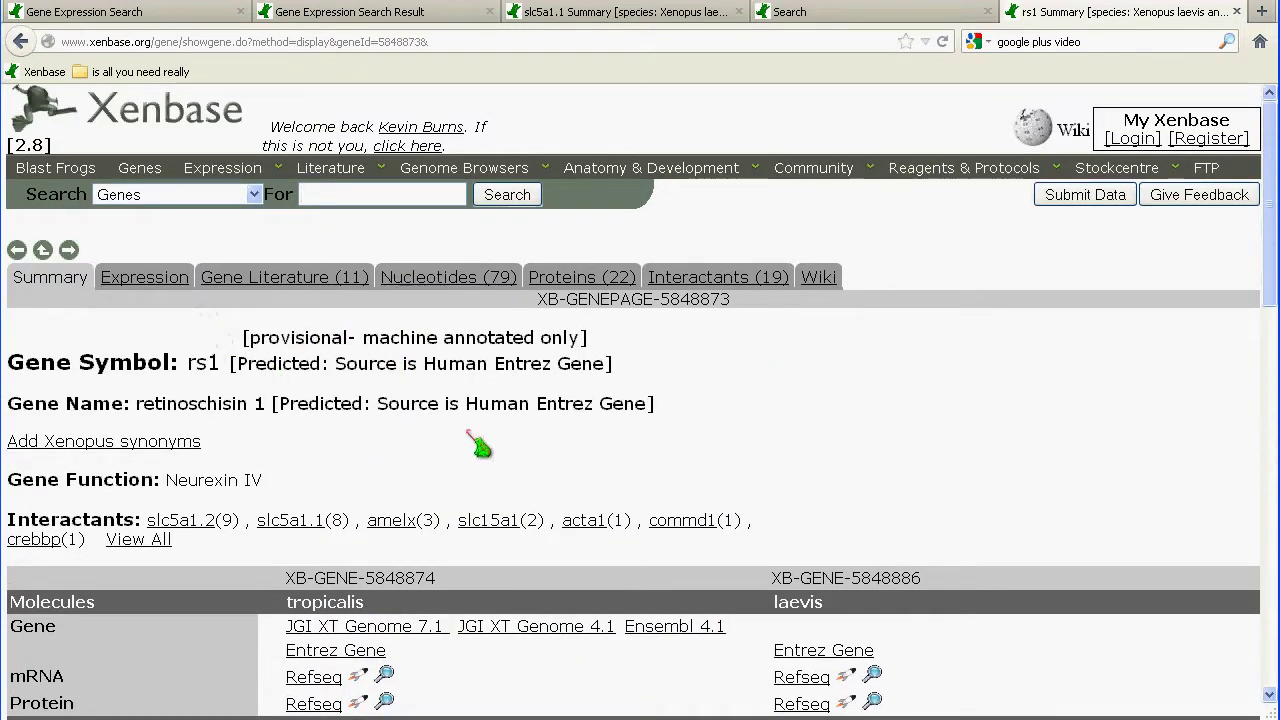
scroll(850, 480, "down", 5)
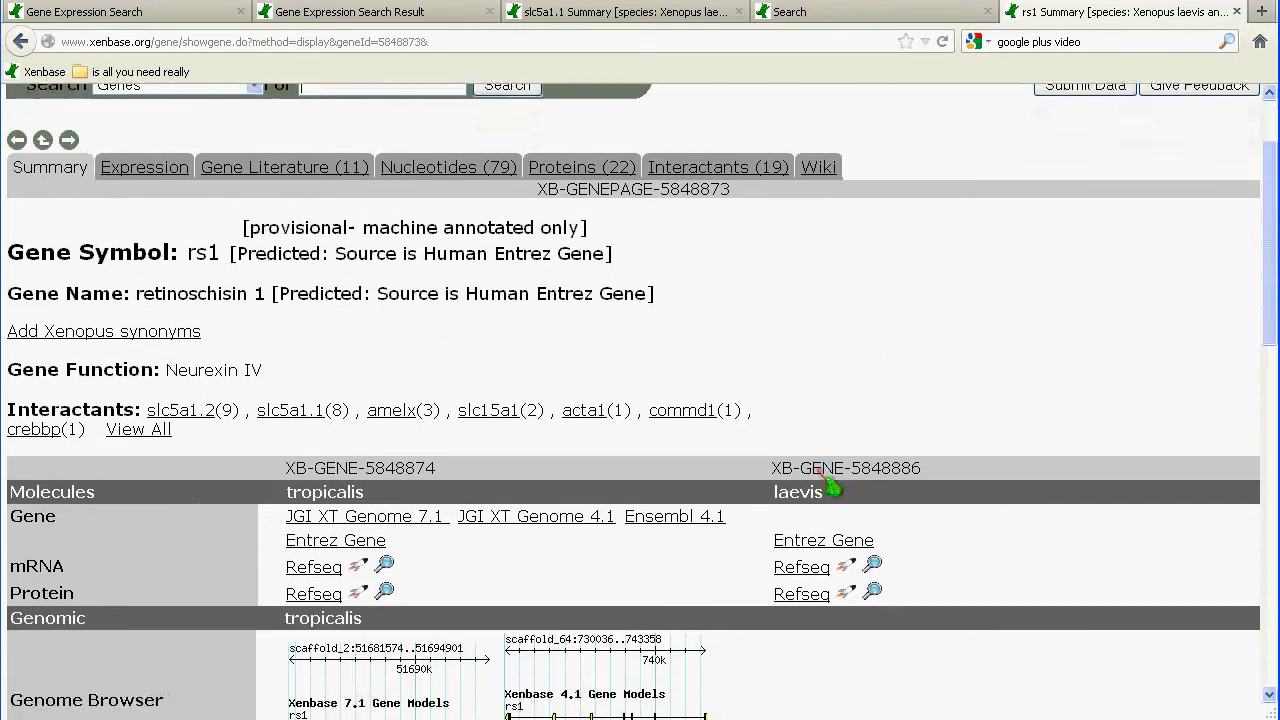
scroll(760, 520, "down", 5)
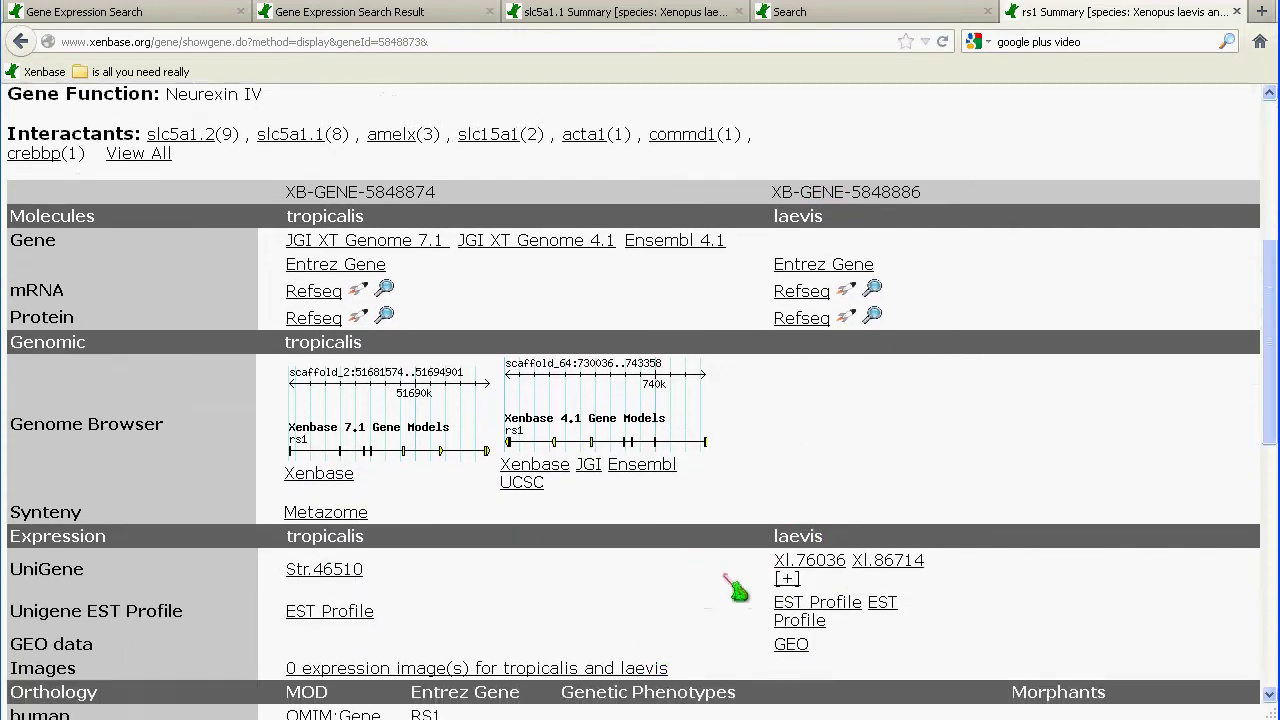
scroll(615, 480, "up", 10)
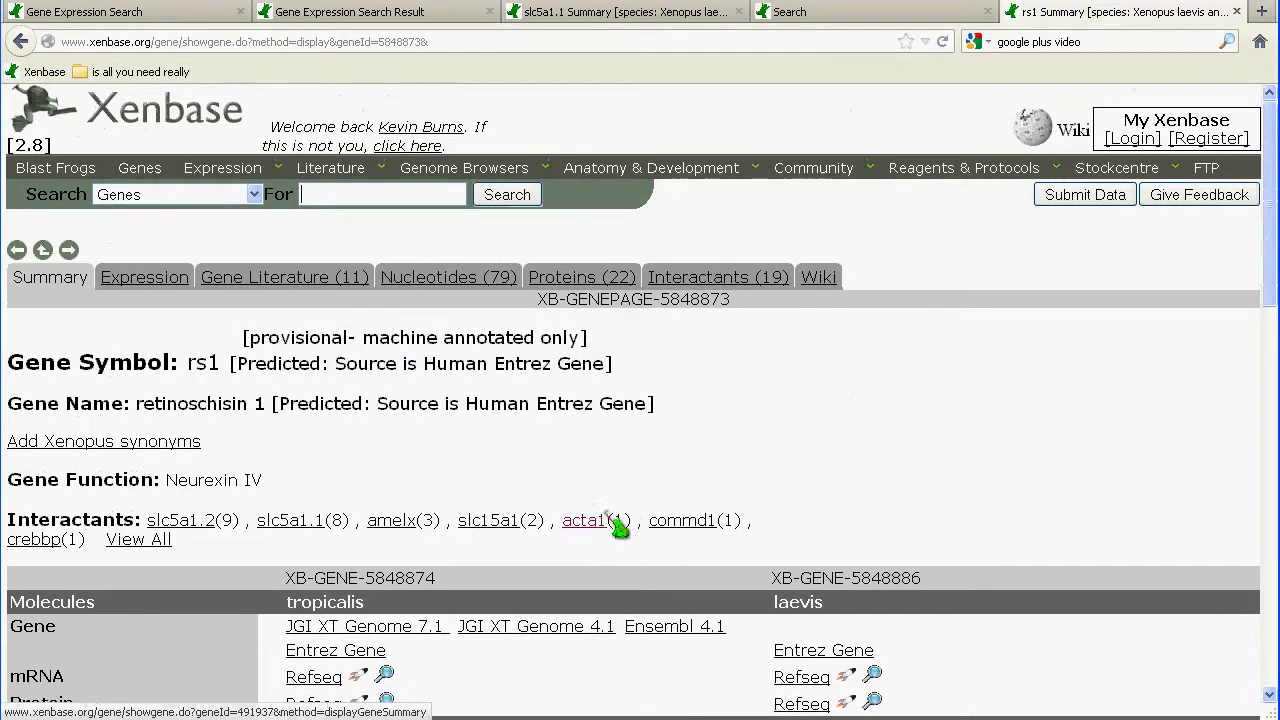